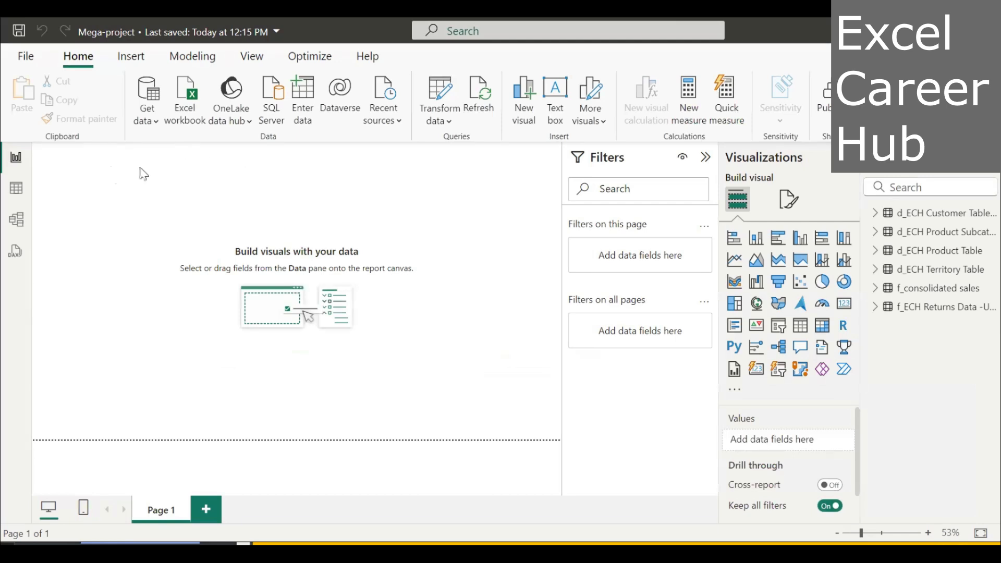
Open the data transformation editor and add a new blank query.
{"action": "left_click", "coordinate": [451, 122]}
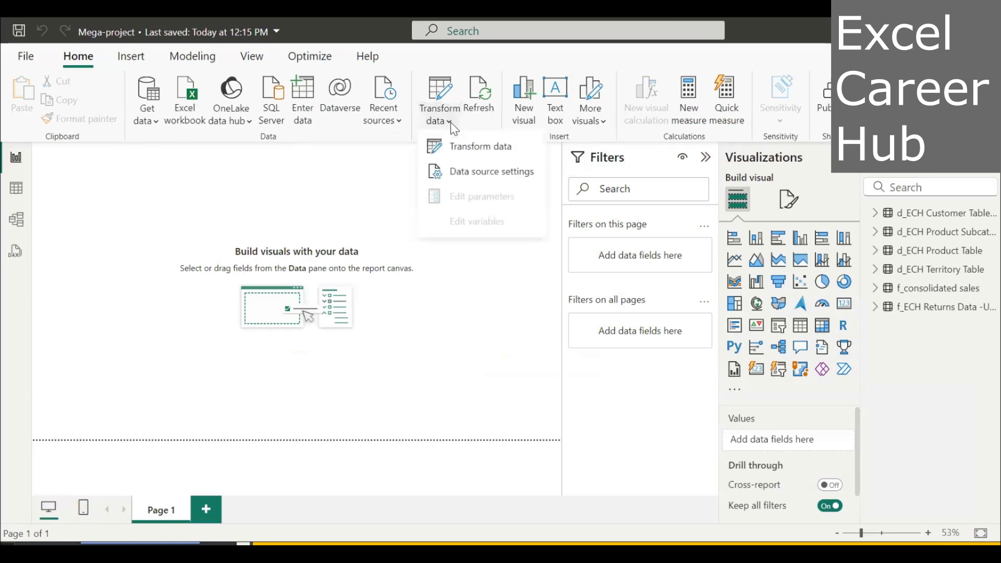
{"action": "left_click", "coordinate": [471, 148]}
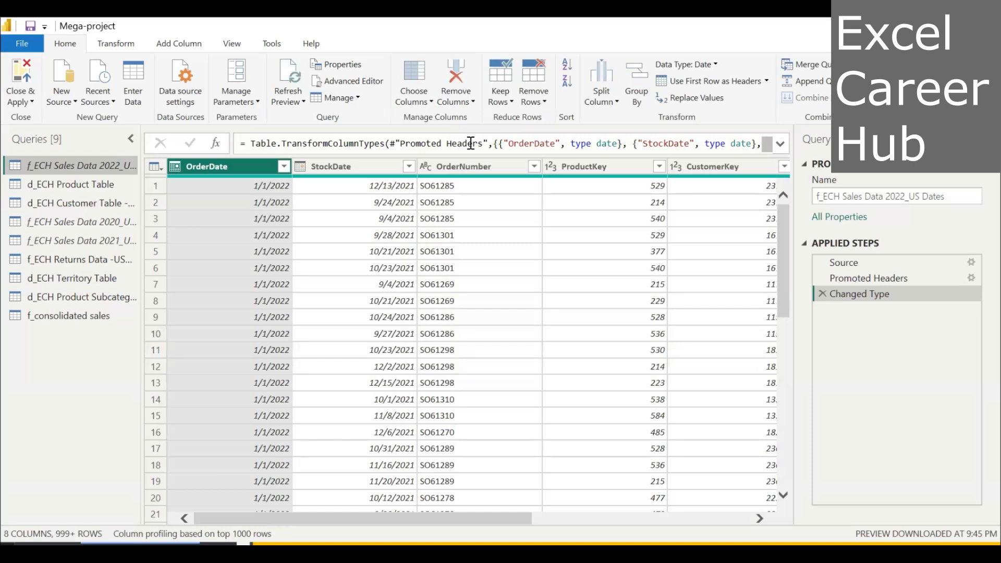
{"action": "left_click", "coordinate": [74, 99]}
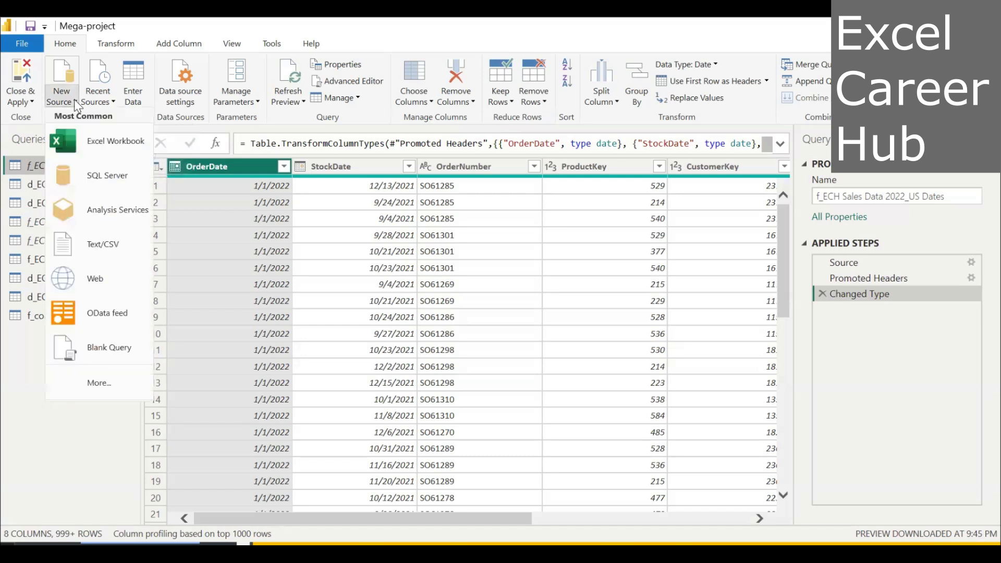
{"action": "left_click", "coordinate": [111, 352]}
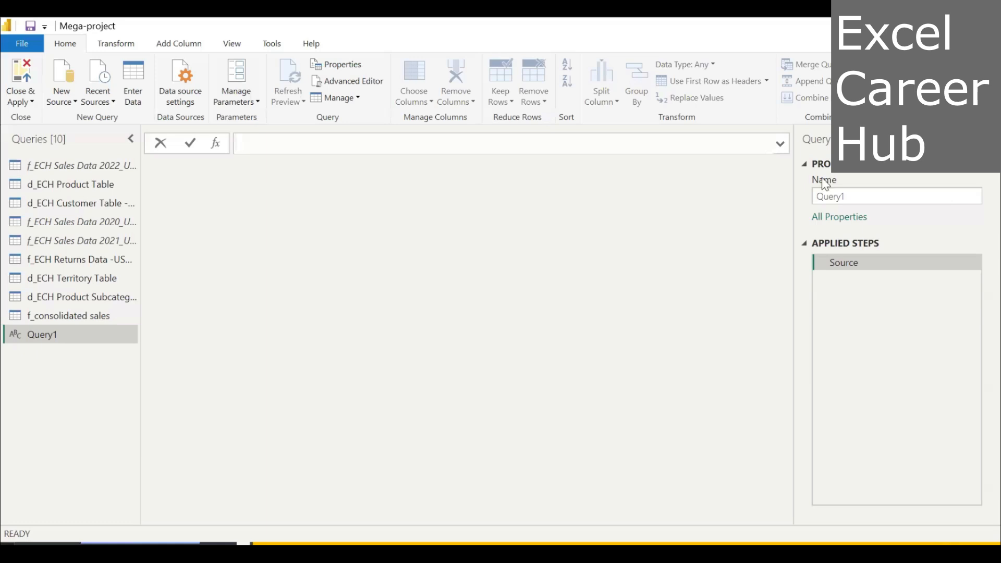
Rename the new blank query as Rolling Calender.
{"action": "left_click", "coordinate": [852, 194]}
{"action": "double_click", "coordinate": [853, 196]}
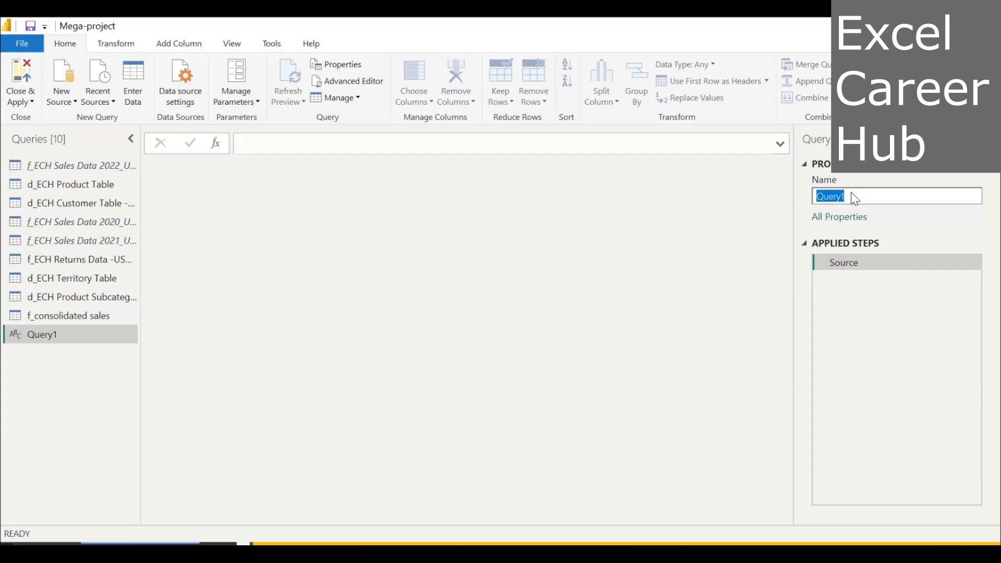
{"action": "type", "text": "Rollin"}
{"action": "type", "text": "g"}
{"action": "type", "text": " Cu"}
{"action": "type", "text": "len"}
{"action": "type", "text": "der"}
{"action": "key", "text": "Return"}
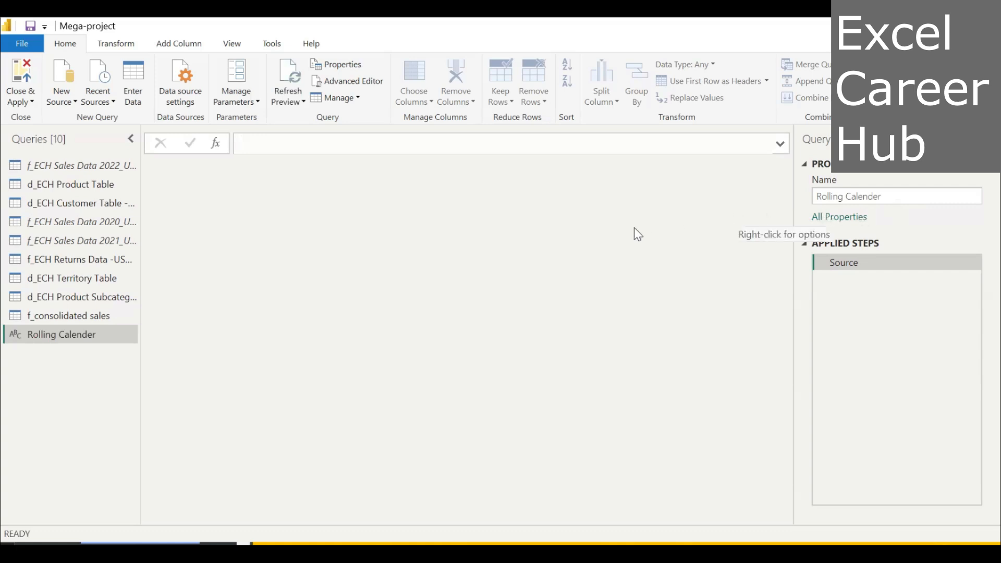
Set the Rolling Calender query's source formula to =#date(2020,1,1) and apply it.
{"action": "left_click", "coordinate": [251, 142]}
{"action": "type", "text": "="}
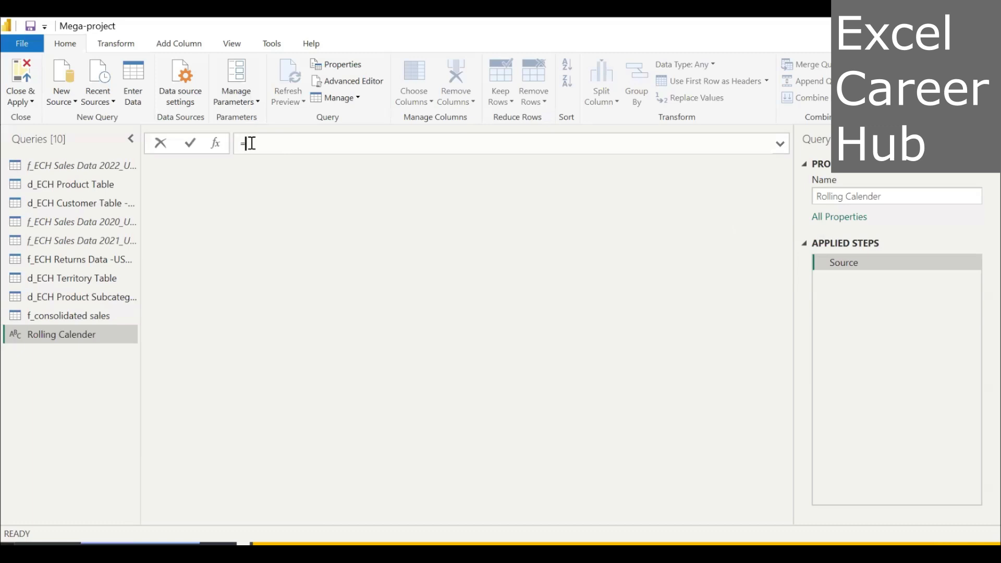
{"action": "type", "text": "#"}
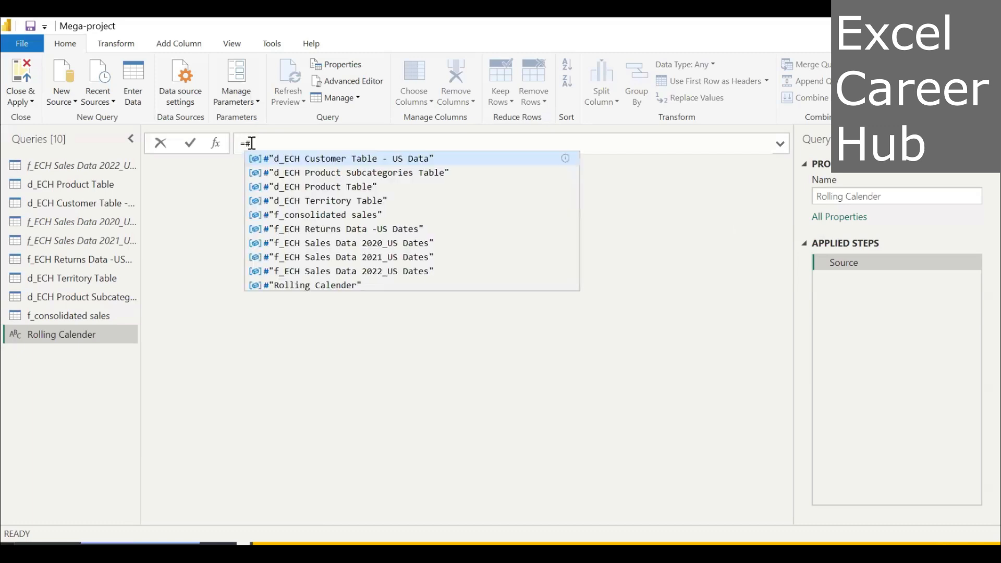
{"action": "type", "text": "da"}
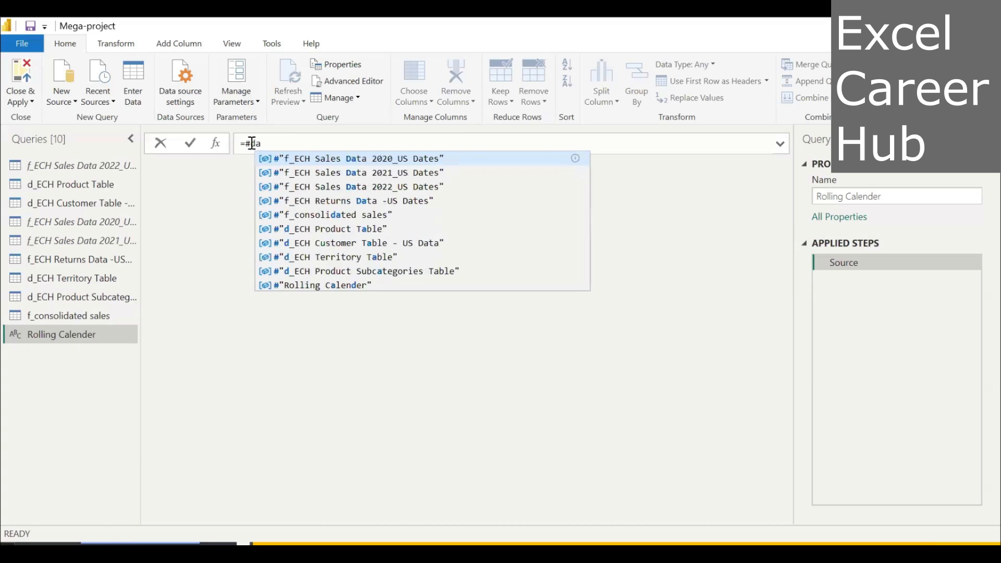
{"action": "type", "text": "te"}
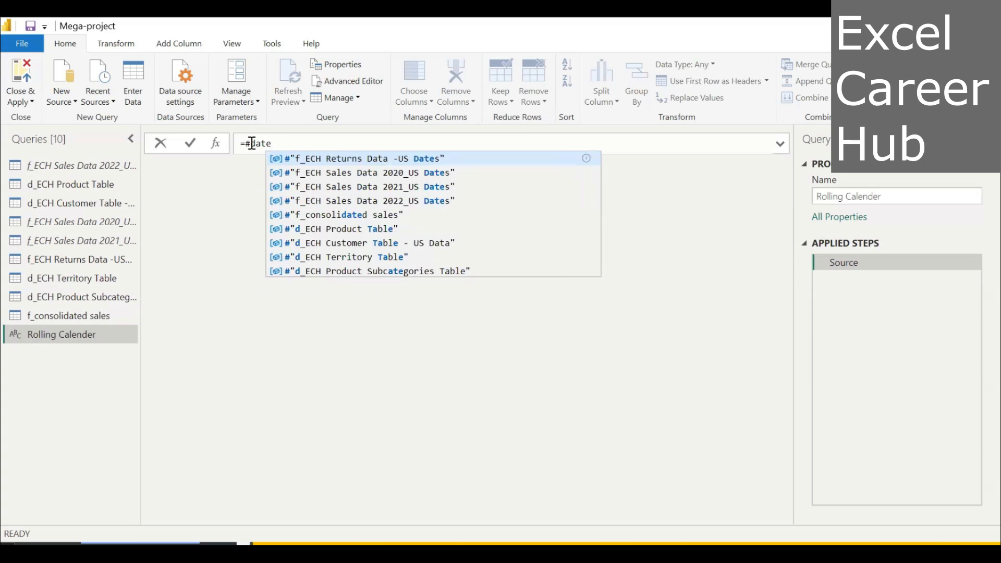
{"action": "type", "text": "("}
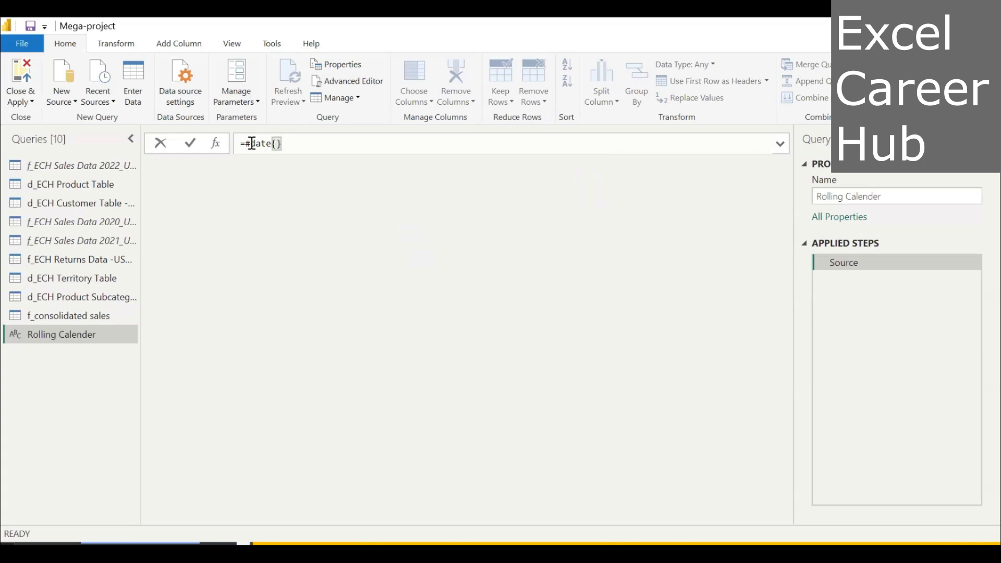
{"action": "key", "text": "BackSpace"}
{"action": "type", "text": "(2020,1,1"}
{"action": "key", "text": "Return"}
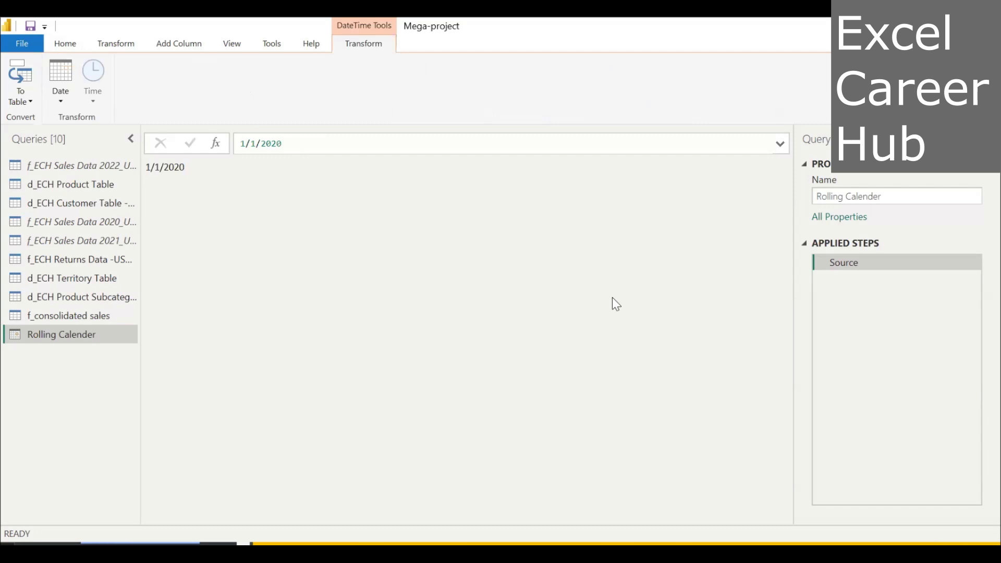
Try adding a custom step after Source with the formula = List.Dates.
{"action": "left_click", "coordinate": [214, 142]}
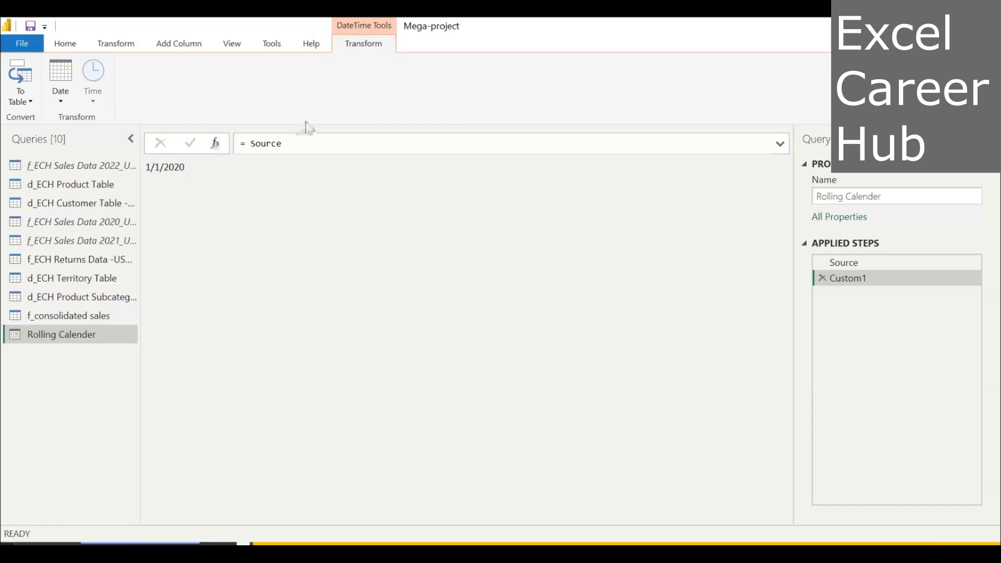
{"action": "left_click", "coordinate": [284, 144]}
{"action": "key", "text": "BackSpace"}
{"action": "key", "text": "BackSpace"}
{"action": "key", "text": "BackSpace"}
{"action": "key", "text": "BackSpace"}
{"action": "key", "text": "BackSpace"}
{"action": "key", "text": "BackSpace"}
{"action": "key", "text": "BackSpace"}
{"action": "type", "text": "List"}
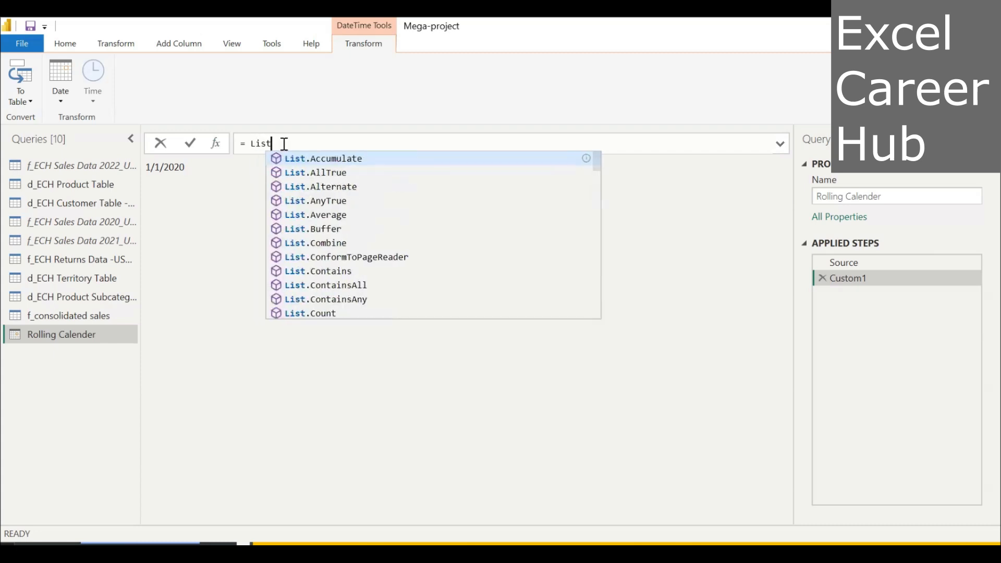
{"action": "type", "text": "."}
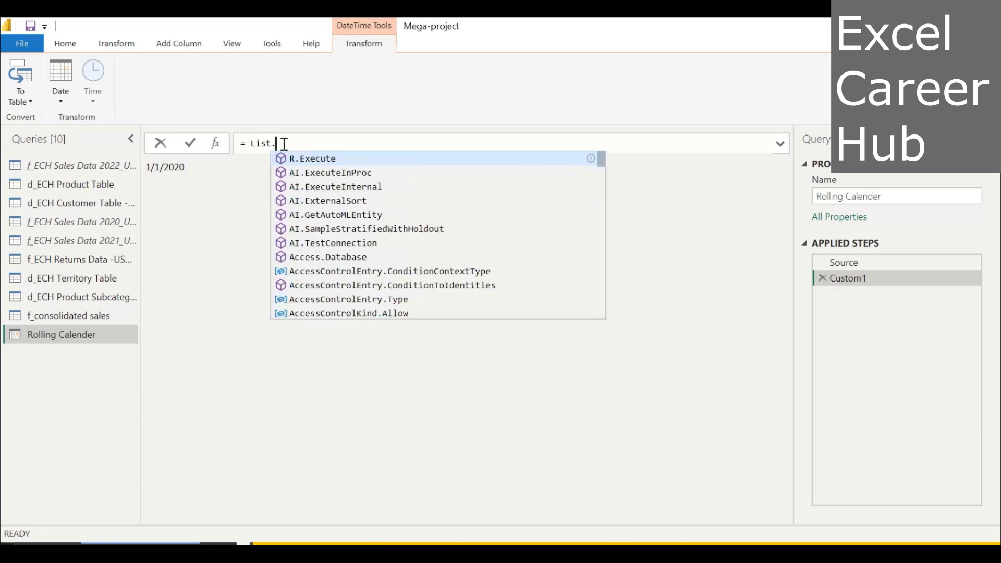
{"action": "type", "text": "Dat"}
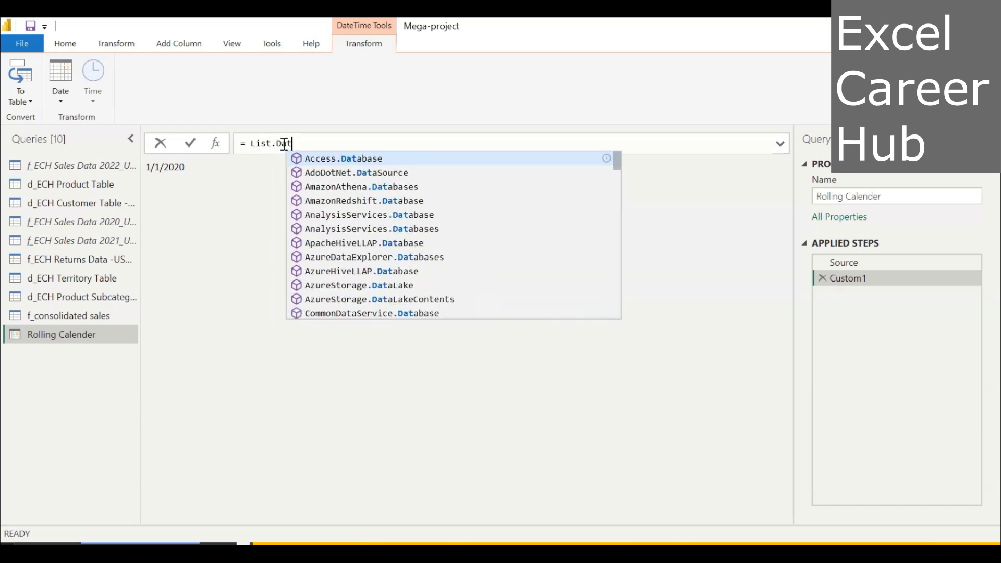
{"action": "type", "text": "es"}
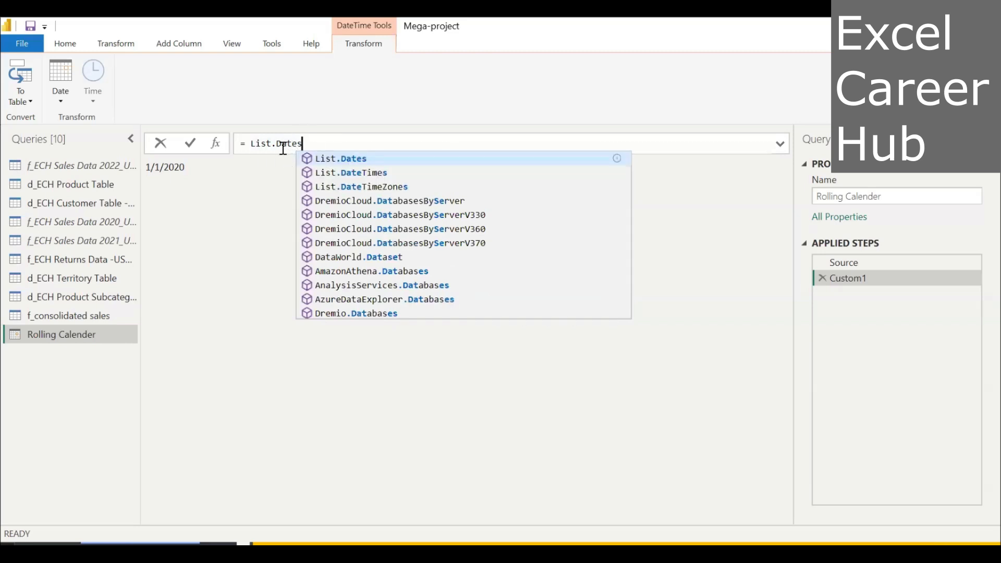
{"action": "mouse_move", "coordinate": [283, 147]}
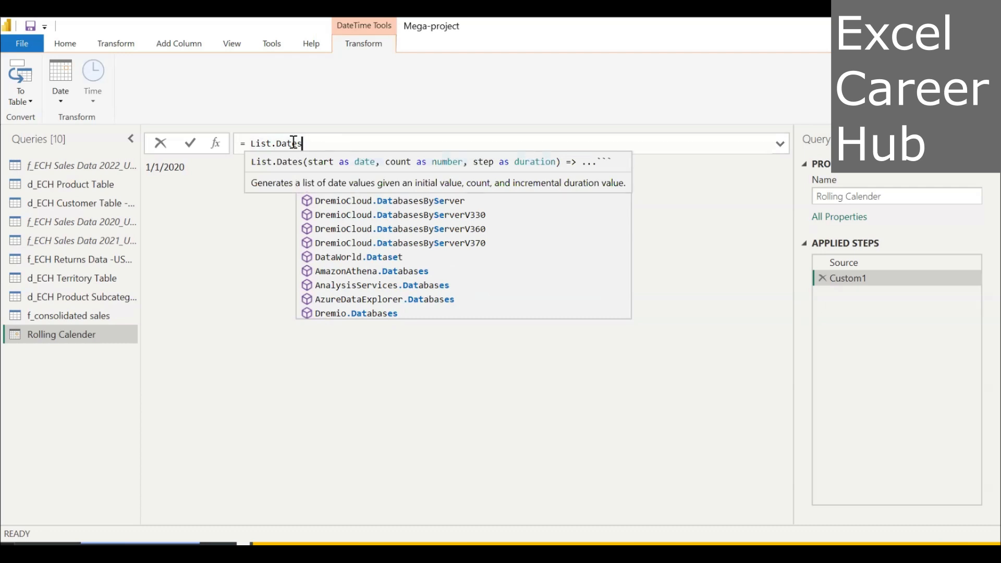
{"action": "key", "text": "Escape"}
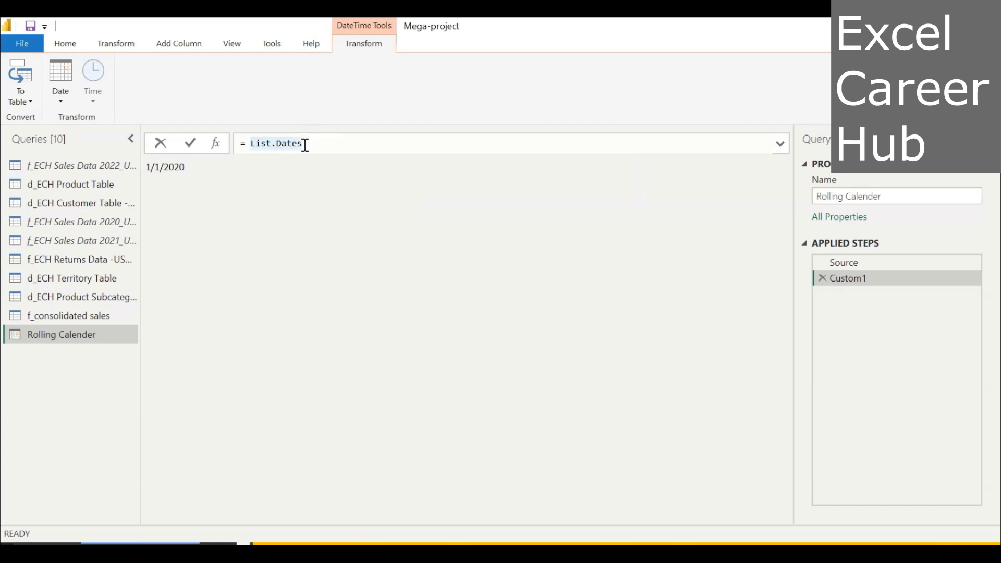
{"action": "mouse_move", "coordinate": [305, 150]}
{"action": "key", "text": "BackSpace"}
{"action": "type", "text": "s"}
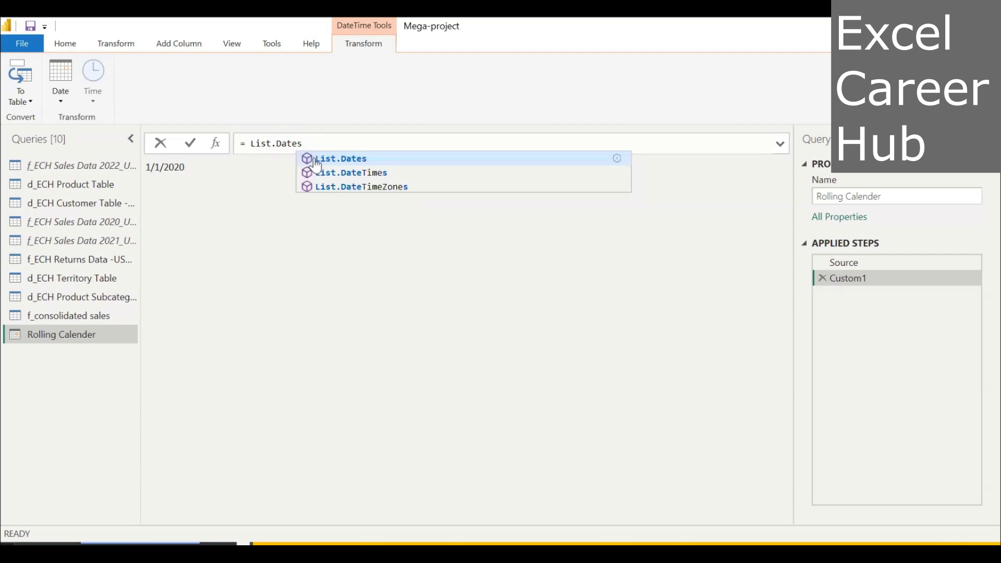
{"action": "key", "text": "Return"}
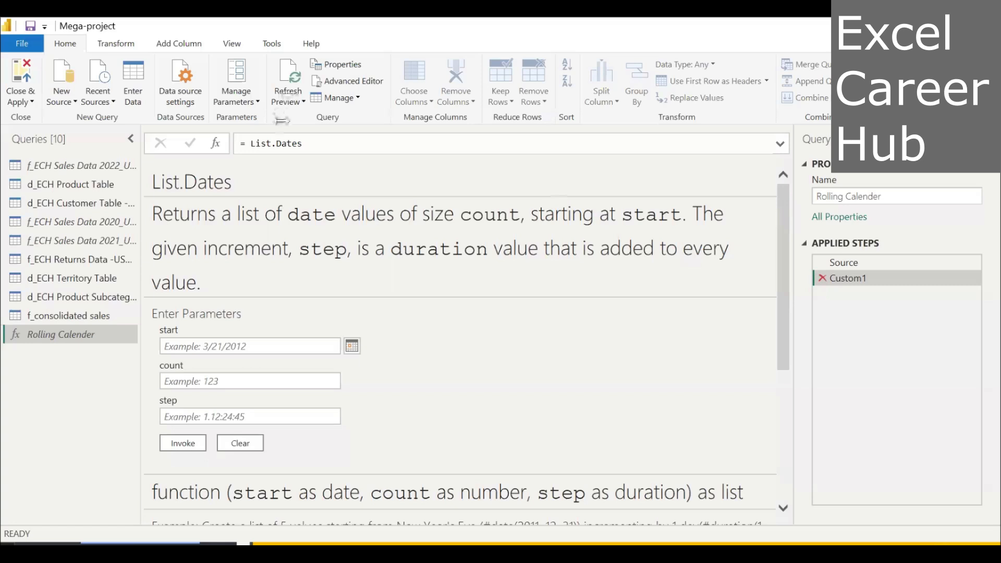
Clear the List.Dates formula and delete the Custom1 step from the applied steps.
{"action": "left_click", "coordinate": [305, 144]}
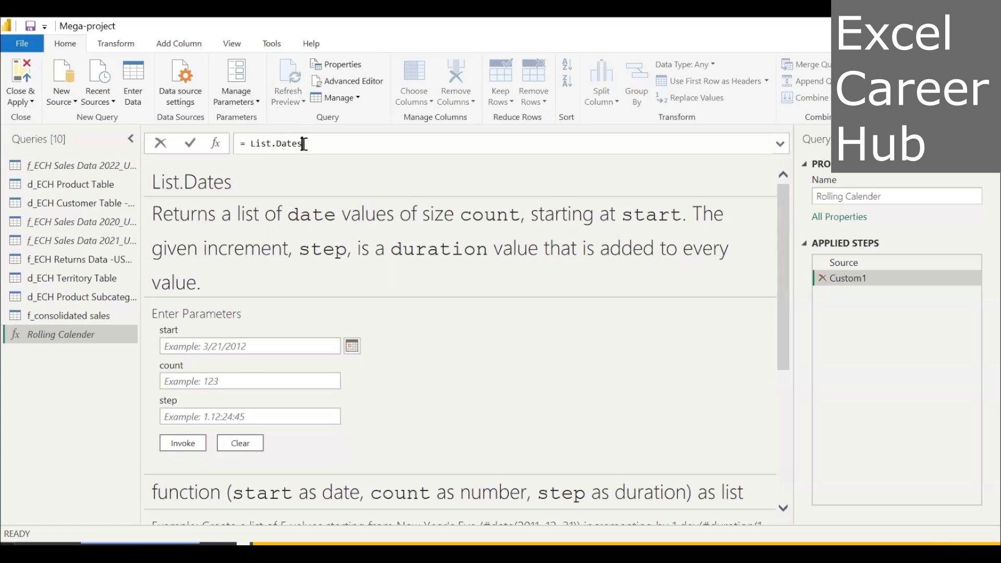
{"action": "key", "text": "BackSpace"}
{"action": "key", "text": "BackSpace"}
{"action": "key", "text": "BackSpace"}
{"action": "key", "text": "BackSpace"}
{"action": "key", "text": "BackSpace"}
{"action": "key", "text": "BackSpace"}
{"action": "key", "text": "BackSpace"}
{"action": "key", "text": "BackSpace"}
{"action": "key", "text": "BackSpace"}
{"action": "key", "text": "BackSpace"}
{"action": "key", "text": "BackSpace"}
{"action": "key", "text": "BackSpace"}
{"action": "key", "text": "Return"}
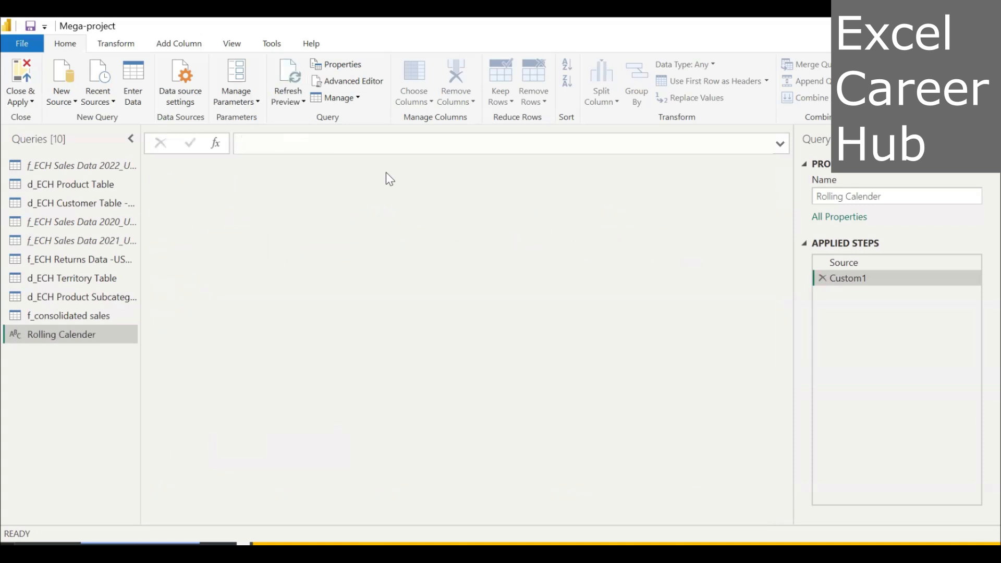
{"action": "left_click", "coordinate": [242, 142]}
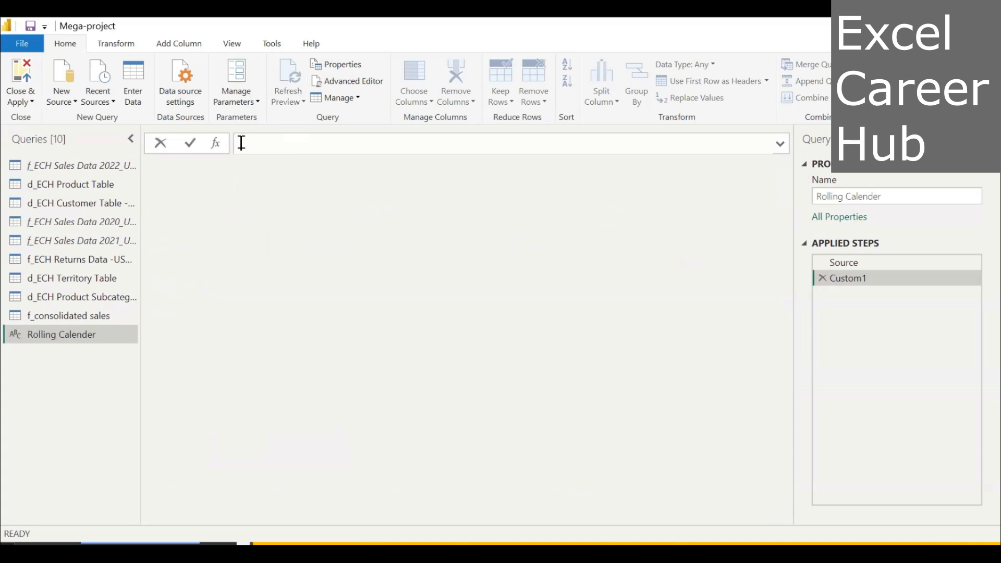
{"action": "left_click", "coordinate": [821, 280]}
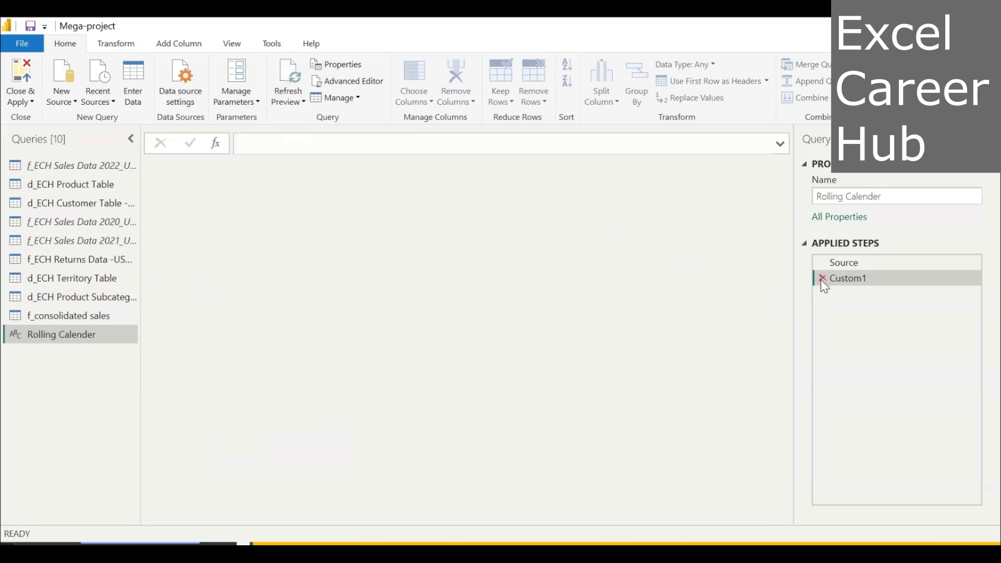
{"action": "left_click", "coordinate": [822, 278]}
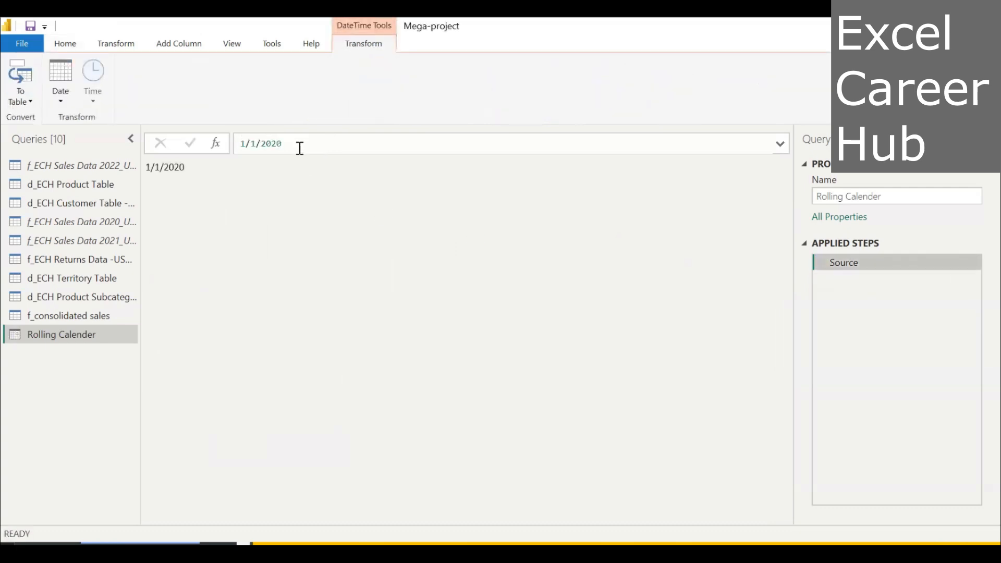
Add a fresh custom step after Source and replace its reference with the List.Dates function.
{"action": "left_click", "coordinate": [216, 143]}
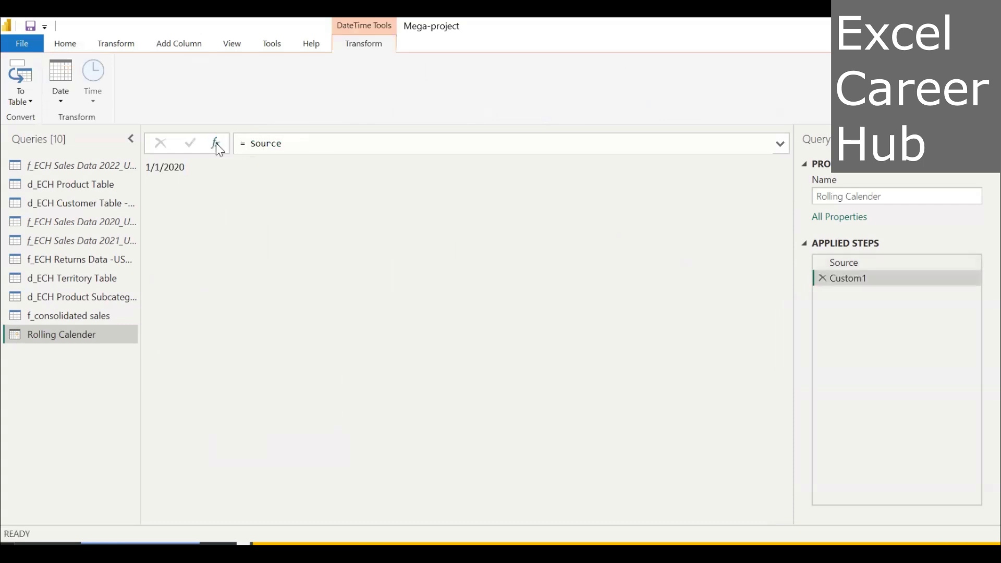
{"action": "double_click", "coordinate": [282, 143]}
{"action": "key", "text": "BackSpace"}
{"action": "key", "text": "BackSpace"}
{"action": "key", "text": "BackSpace"}
{"action": "key", "text": "BackSpace"}
{"action": "key", "text": "BackSpace"}
{"action": "key", "text": "BackSpace"}
{"action": "type", "text": "List"}
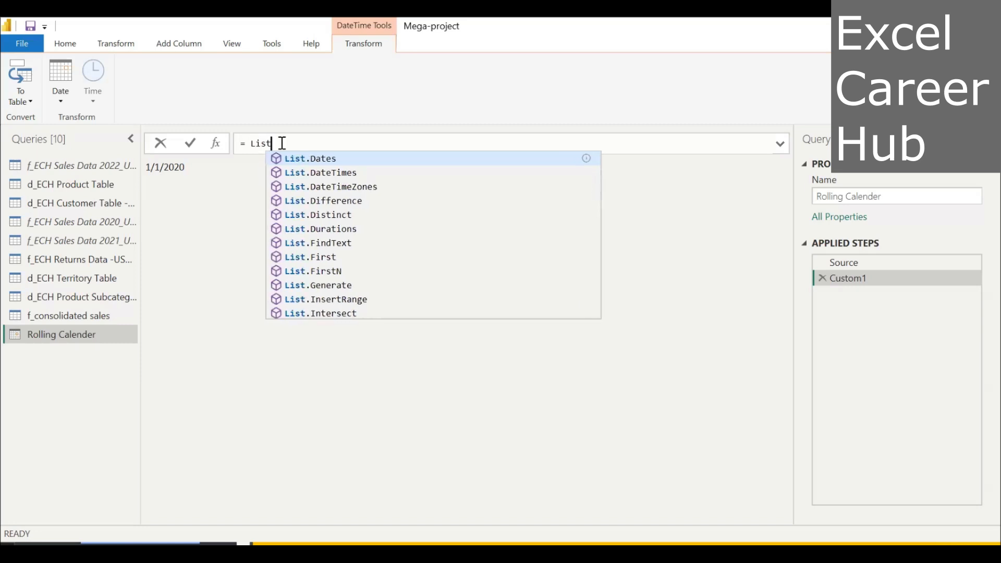
{"action": "left_click", "coordinate": [306, 159]}
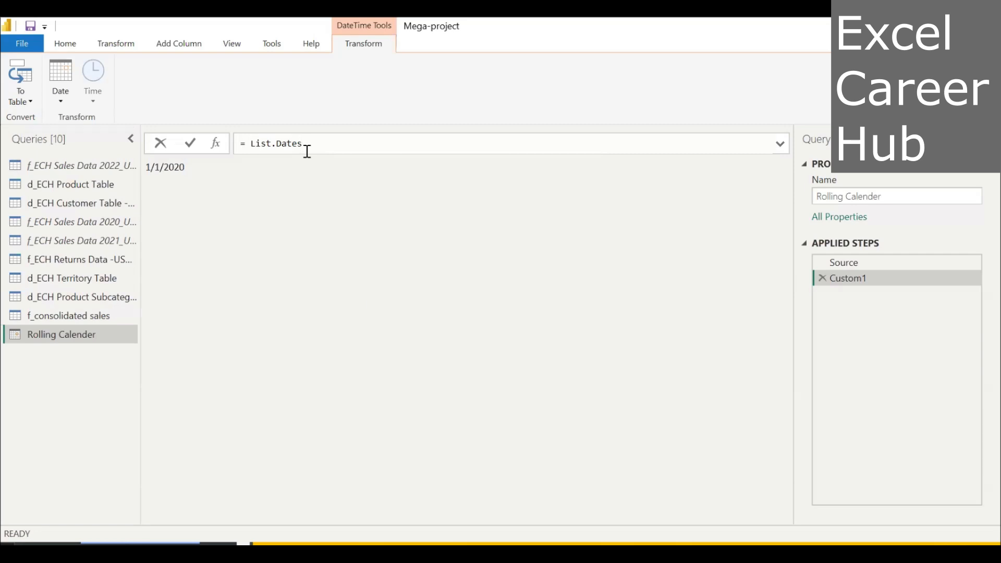
{"action": "key", "text": "ctrl+space"}
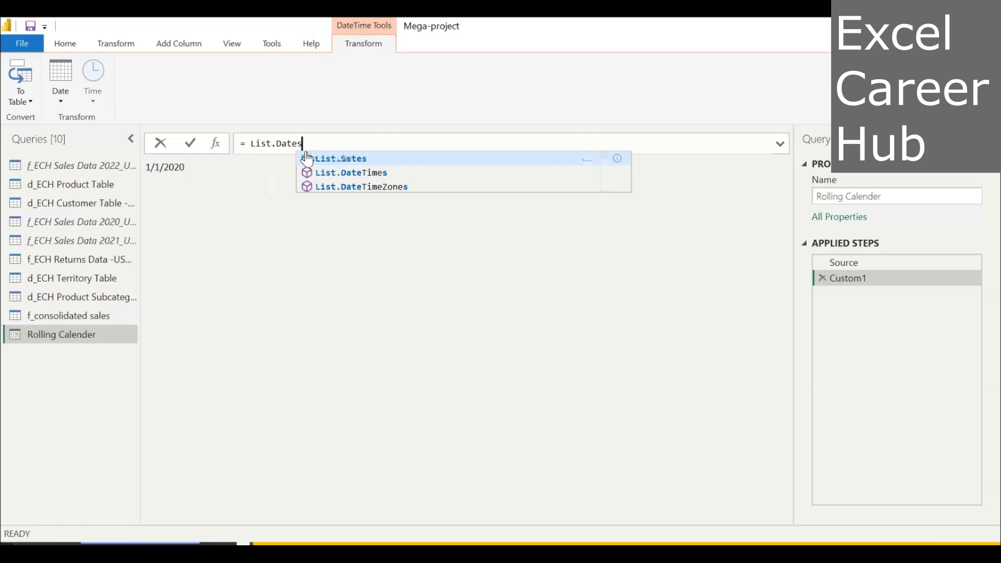
{"action": "left_click", "coordinate": [342, 159]}
{"action": "key", "text": "Return"}
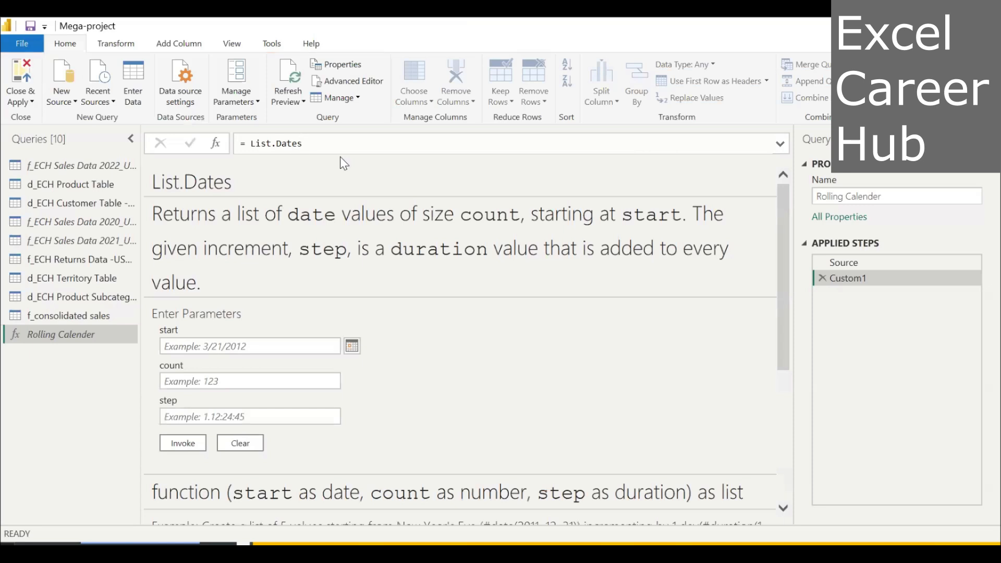
Clear the List.Dates formula from the Custom1 step of the Rolling Calender query.
{"action": "key", "text": "BackSpace"}
{"action": "key", "text": "BackSpace"}
{"action": "key", "text": "BackSpace"}
{"action": "key", "text": "BackSpace"}
{"action": "key", "text": "BackSpace"}
{"action": "key", "text": "BackSpace"}
{"action": "key", "text": "BackSpace"}
{"action": "key", "text": "BackSpace"}
{"action": "key", "text": "BackSpace"}
{"action": "key", "text": "BackSpace"}
{"action": "key", "text": "BackSpace"}
{"action": "key", "text": "BackSpace"}
{"action": "left_click", "coordinate": [822, 272]}
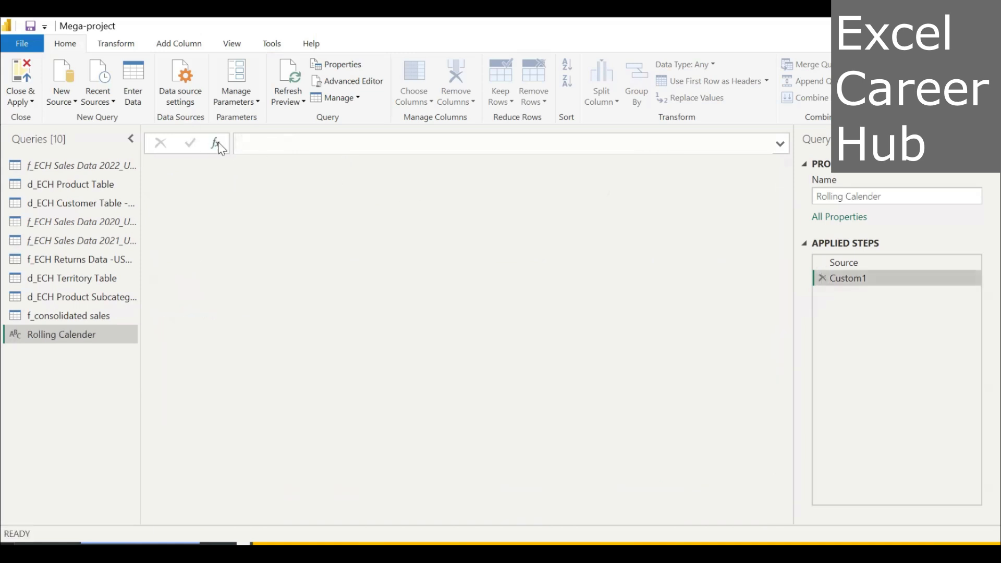
Start the Custom1 formula again with an equals sign and insert the suggested List.Dates function.
{"action": "left_click", "coordinate": [245, 141]}
{"action": "type", "text": "="}
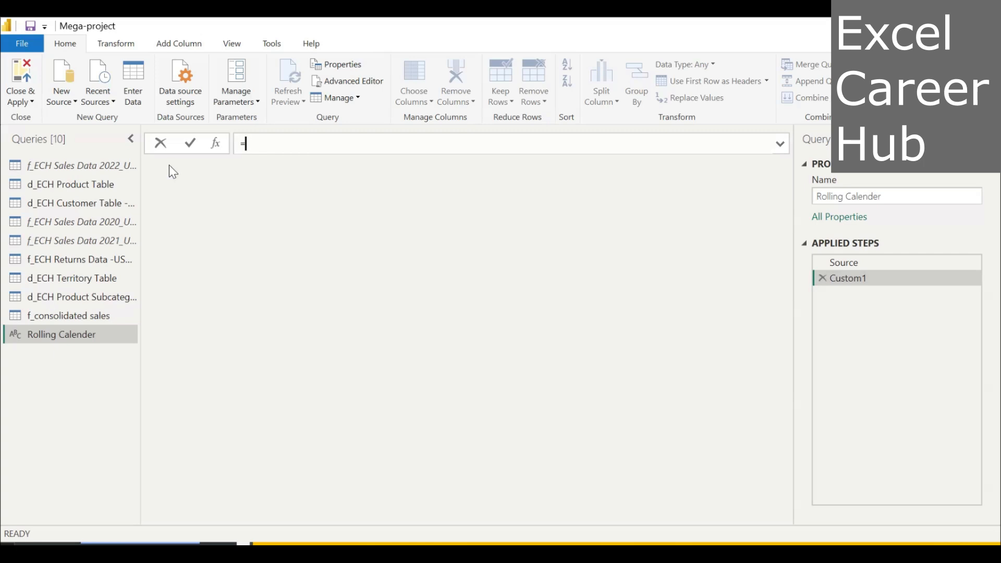
{"action": "key", "text": "BackSpace"}
{"action": "type", "text": "= List"}
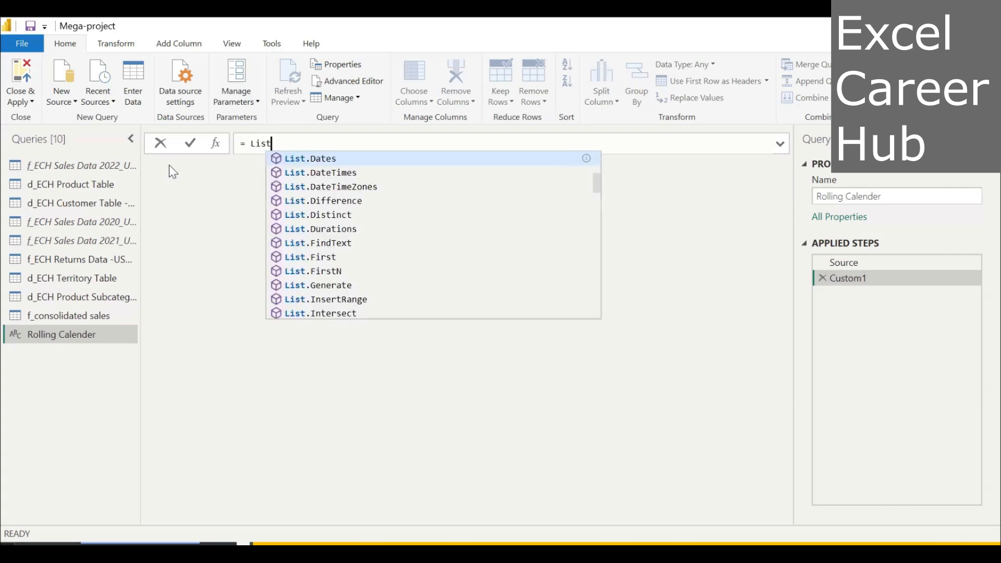
{"action": "type", "text": "."}
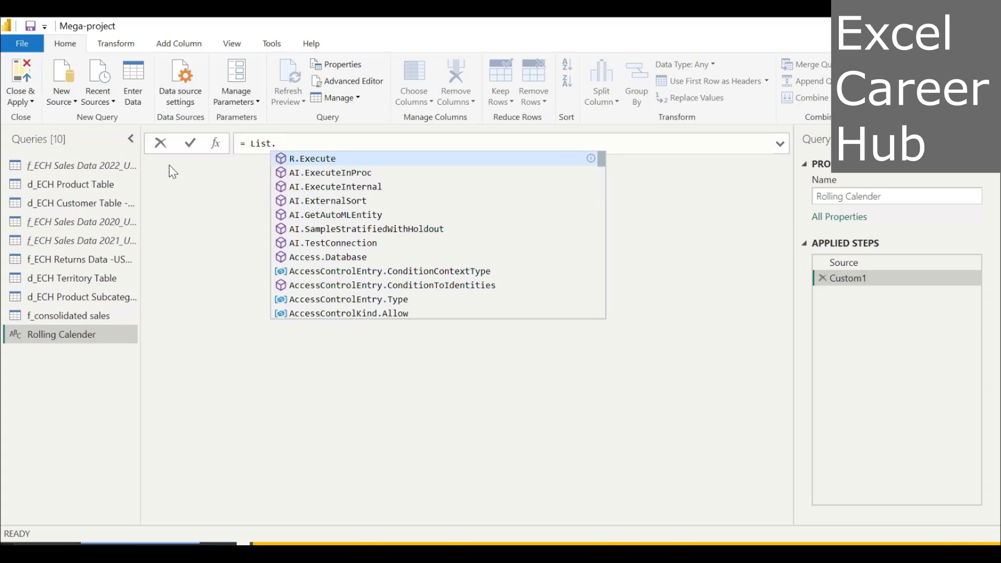
{"action": "type", "text": "da"}
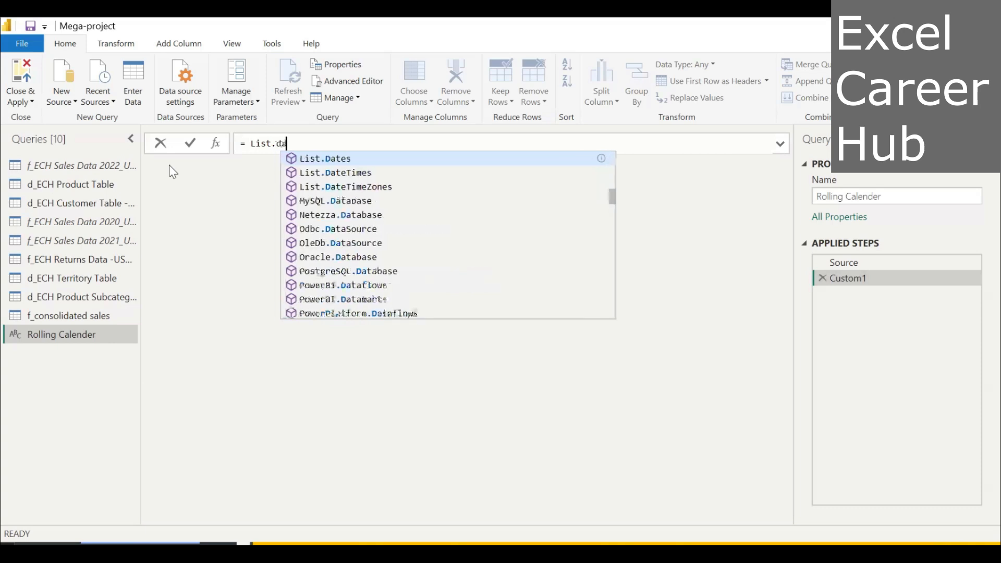
{"action": "type", "text": "tes"}
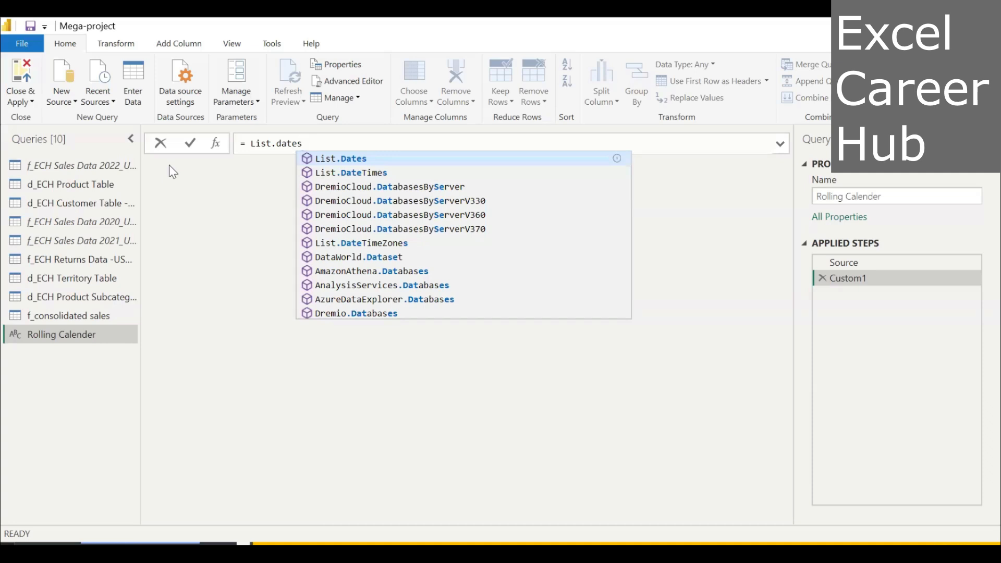
{"action": "left_click", "coordinate": [342, 159]}
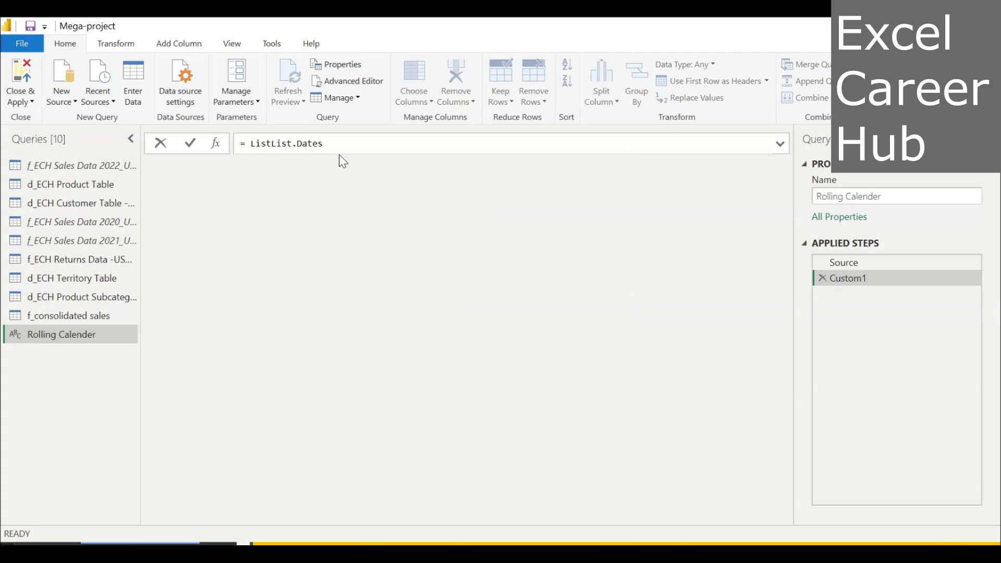
Remove the duplicated List prefix so the Custom1 formula reads = List.Dates.
{"action": "left_click", "coordinate": [290, 142]}
{"action": "key", "text": "BackSpace"}
{"action": "key", "text": "BackSpace"}
{"action": "key", "text": "BackSpace"}
{"action": "key", "text": "BackSpace"}
Open the List.Dates arguments and supply the Source step as the start date, followed by a comma.
{"action": "left_click", "coordinate": [303, 144]}
{"action": "type", "text": "("}
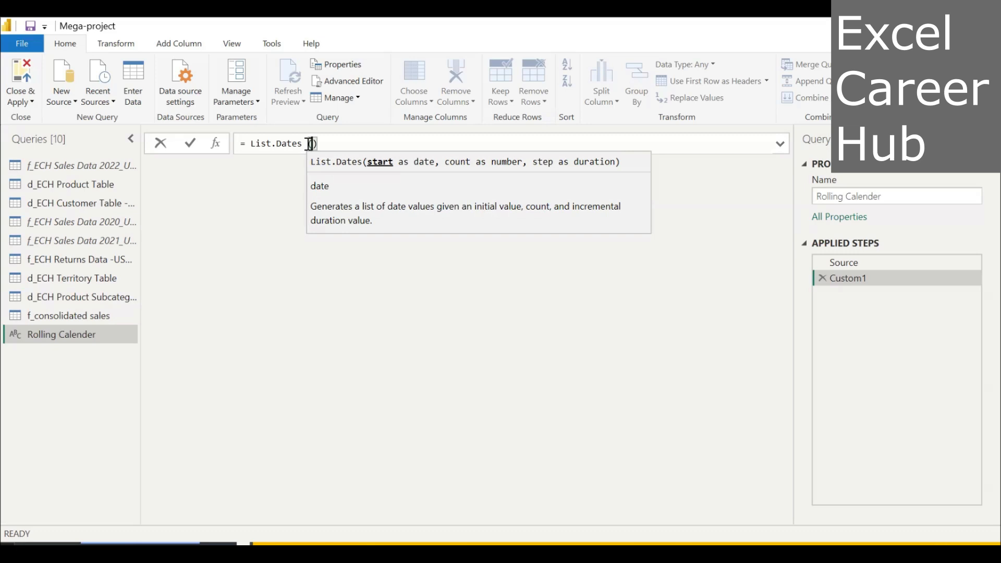
{"action": "type", "text": "s"}
{"action": "type", "text": "our"}
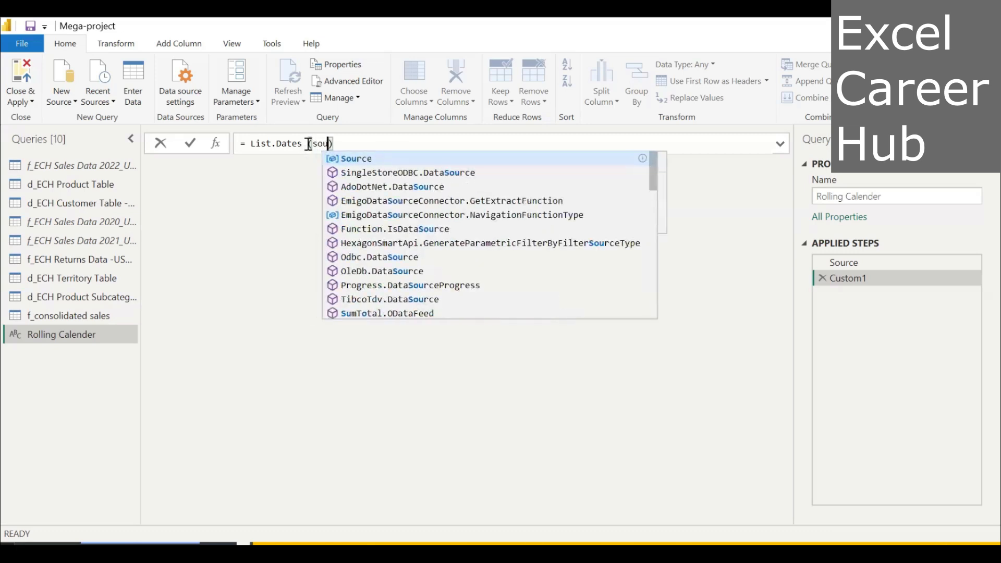
{"action": "type", "text": "ce"}
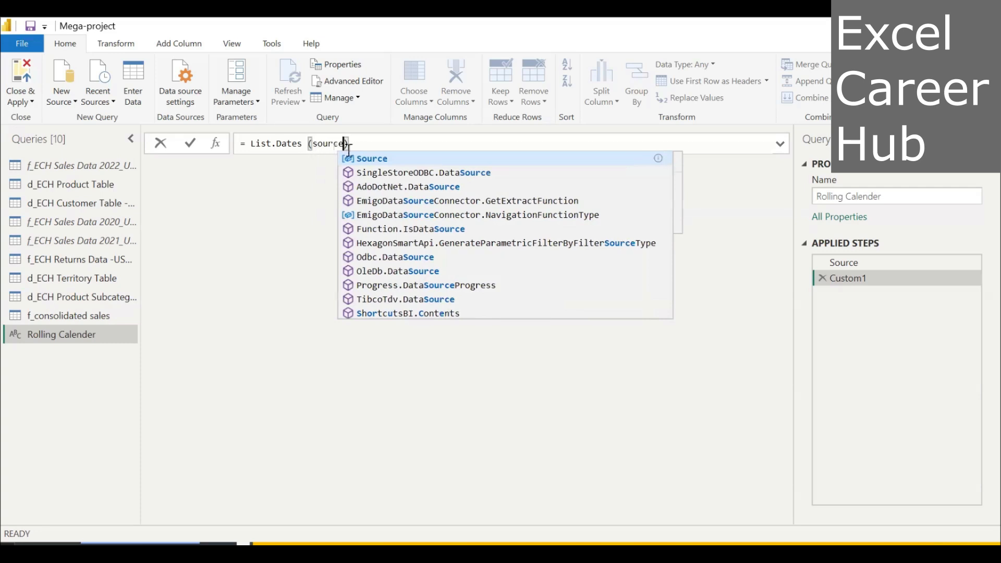
{"action": "left_click", "coordinate": [371, 161]}
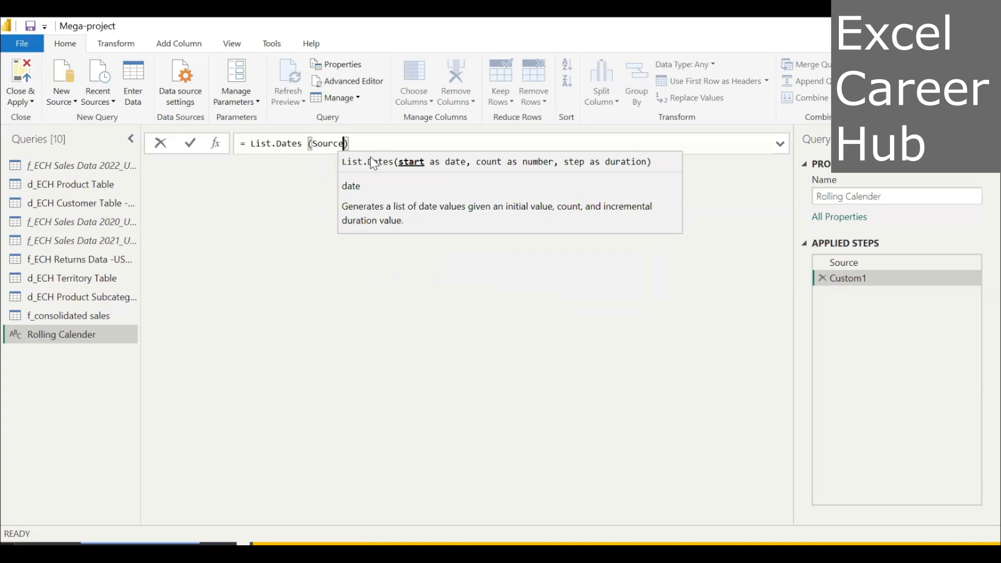
{"action": "type", "text": ","}
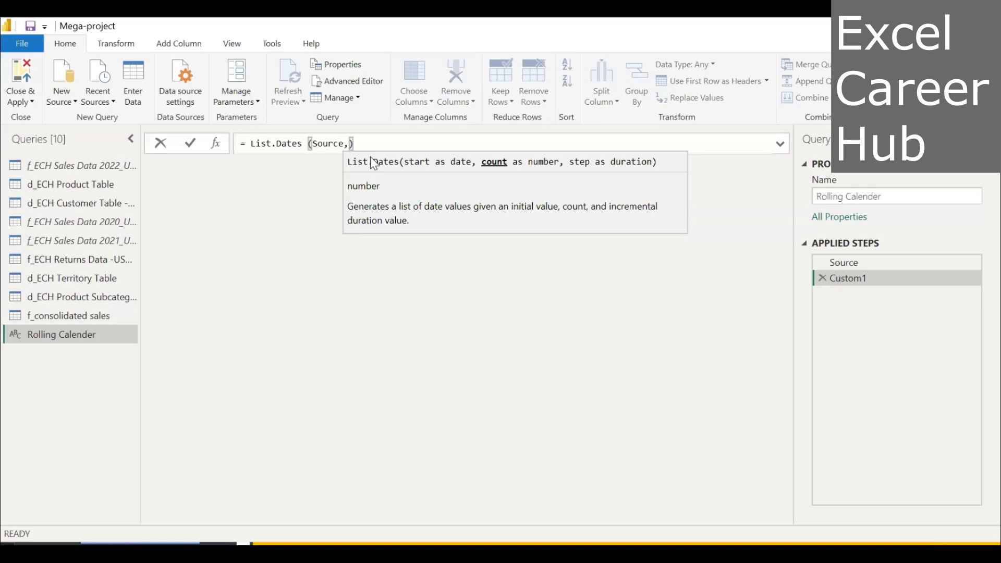
Insert the Number.From function as the count argument of List.Dates and open its parentheses.
{"action": "type", "text": "number"}
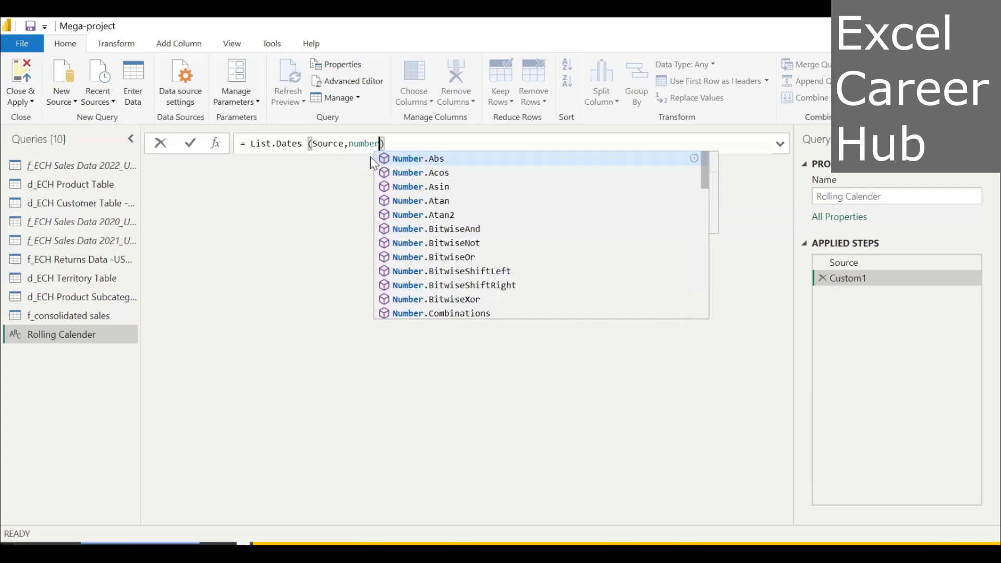
{"action": "type", "text": "."}
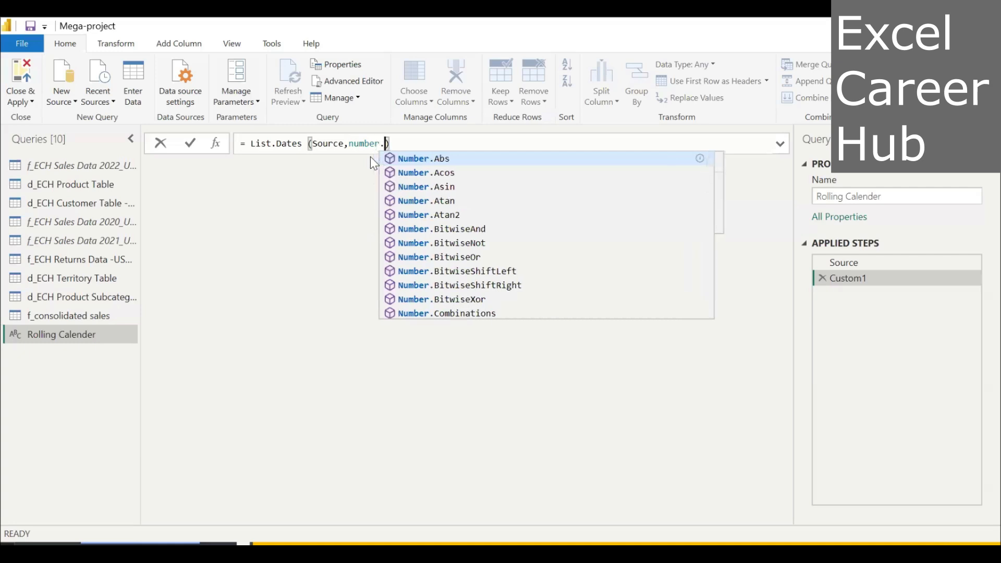
{"action": "type", "text": "from"}
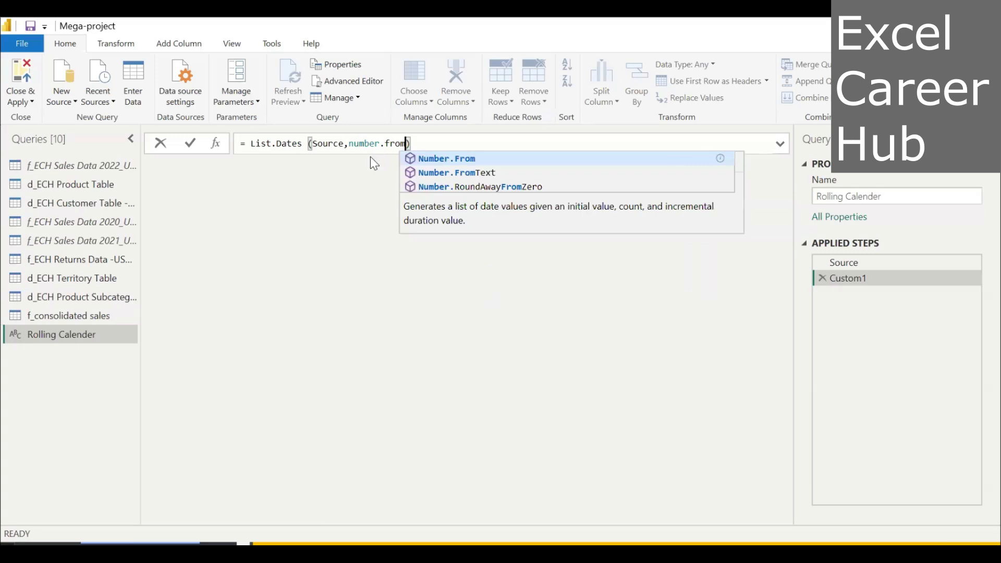
{"action": "left_click", "coordinate": [432, 159]}
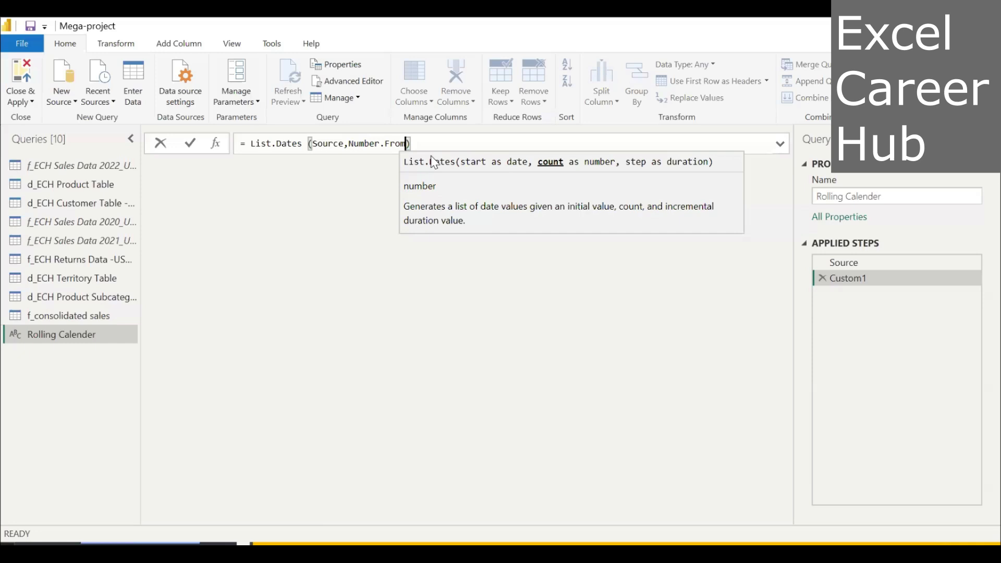
{"action": "type", "text": "("}
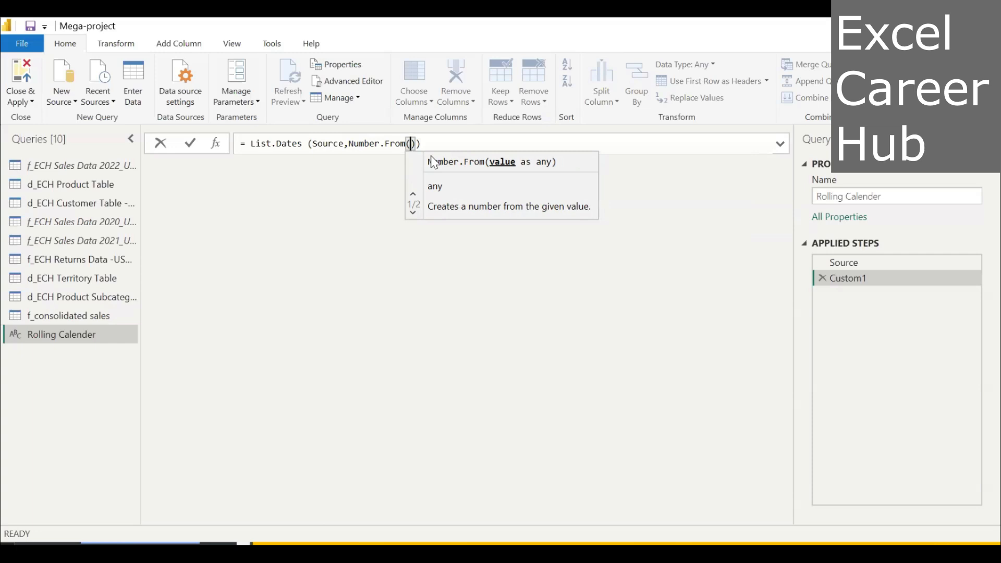
{"action": "type", "text": "dat"}
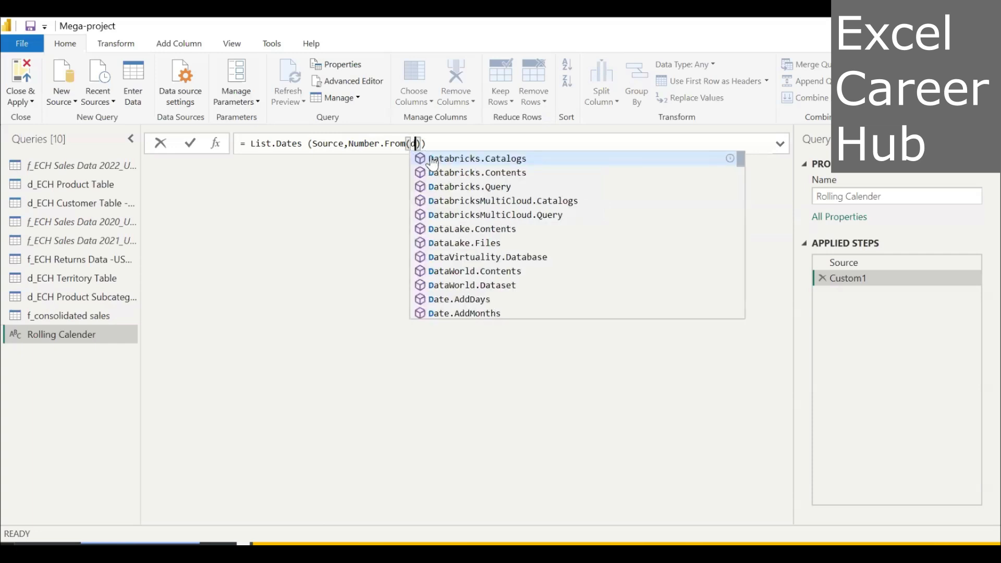
{"action": "type", "text": "e t"}
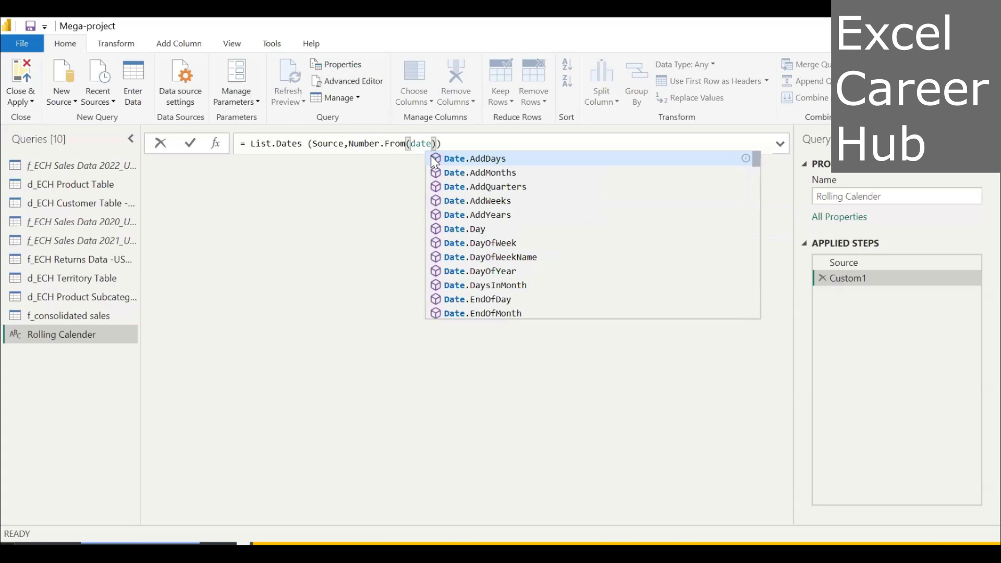
{"action": "type", "text": "ime"}
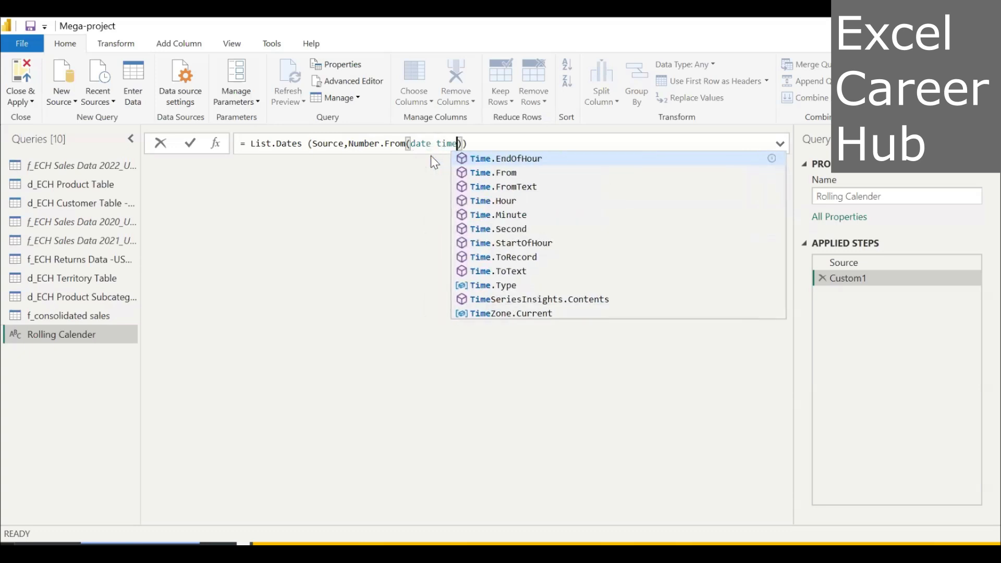
{"action": "key", "text": "BackSpace"}
{"action": "key", "text": "BackSpace"}
{"action": "key", "text": "BackSpace"}
{"action": "key", "text": "BackSpace"}
{"action": "key", "text": "BackSpace"}
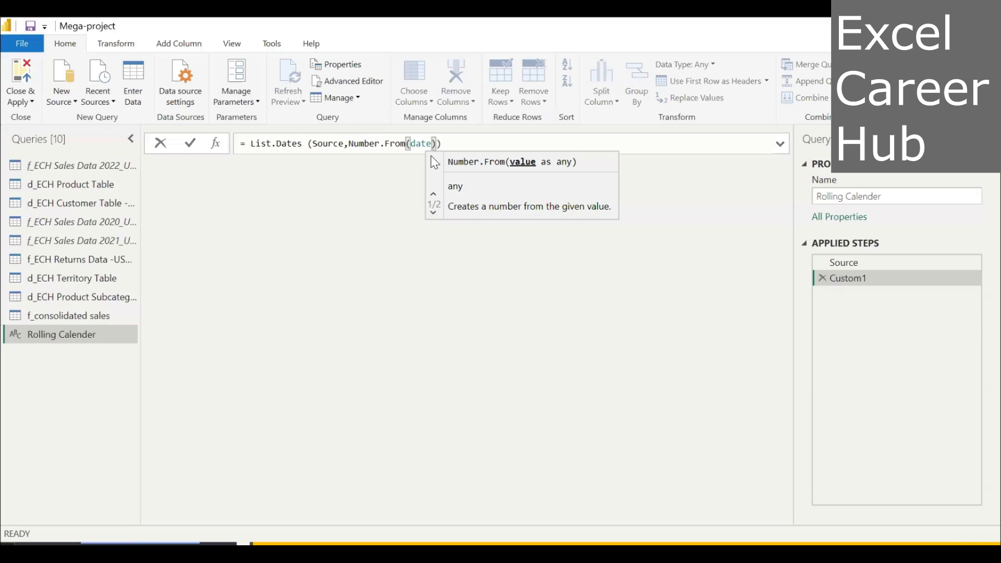
{"action": "key", "text": "BackSpace"}
{"action": "key", "text": "BackSpace"}
{"action": "key", "text": "BackSpace"}
{"action": "key", "text": "BackSpace"}
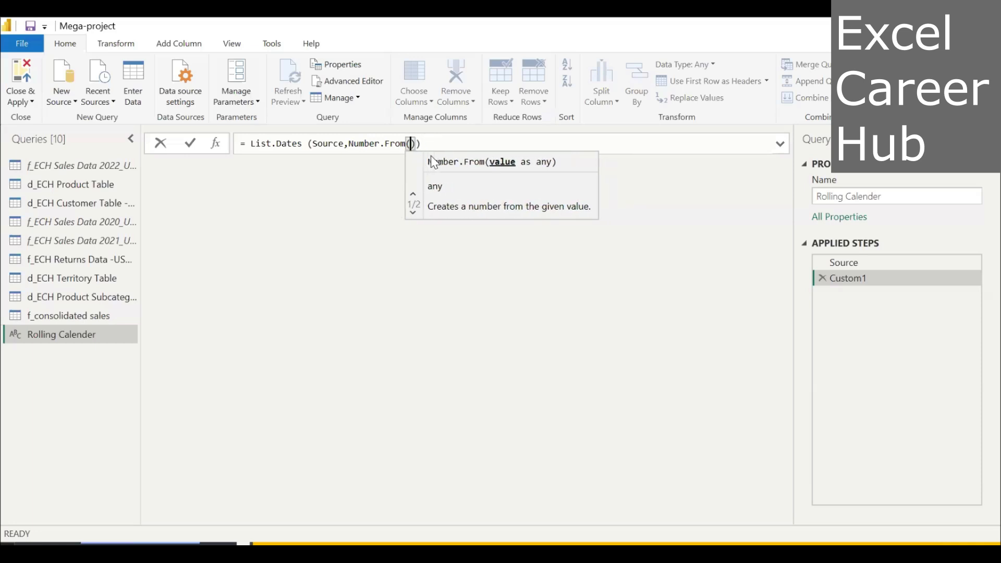
Enter DateTime.LocalNow() as the value inside Number.From.
{"action": "type", "text": "D"}
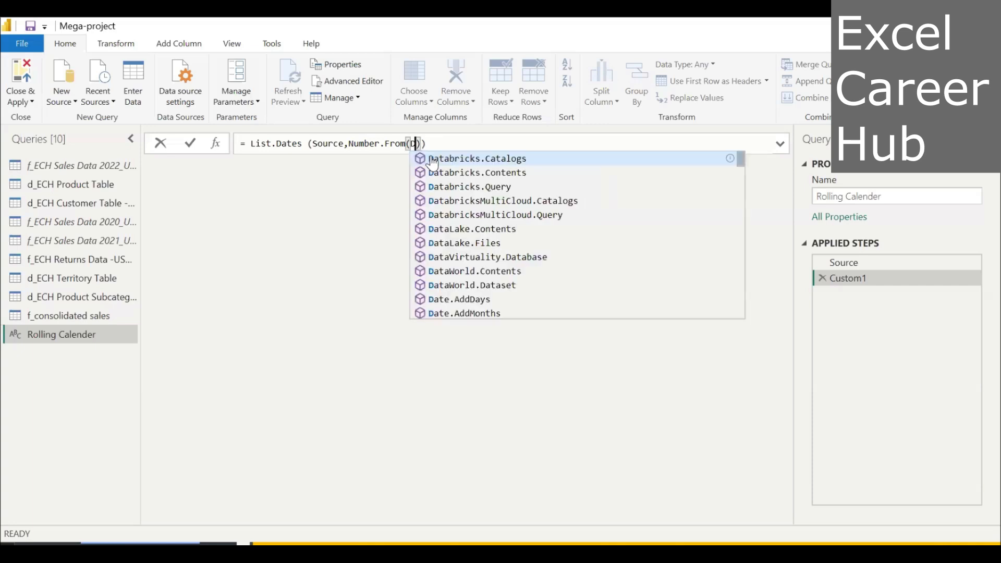
{"action": "type", "text": "at"}
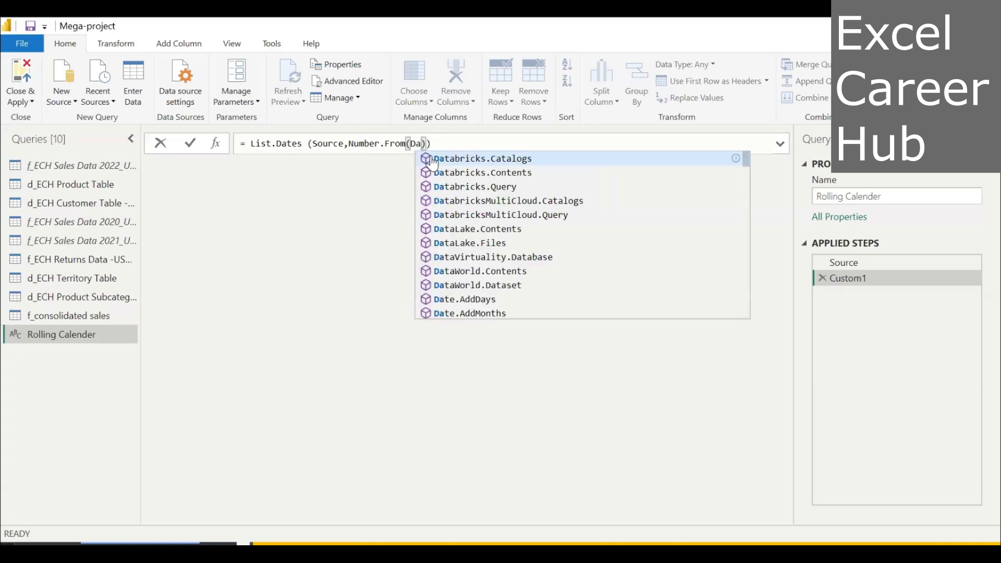
{"action": "type", "text": "e"}
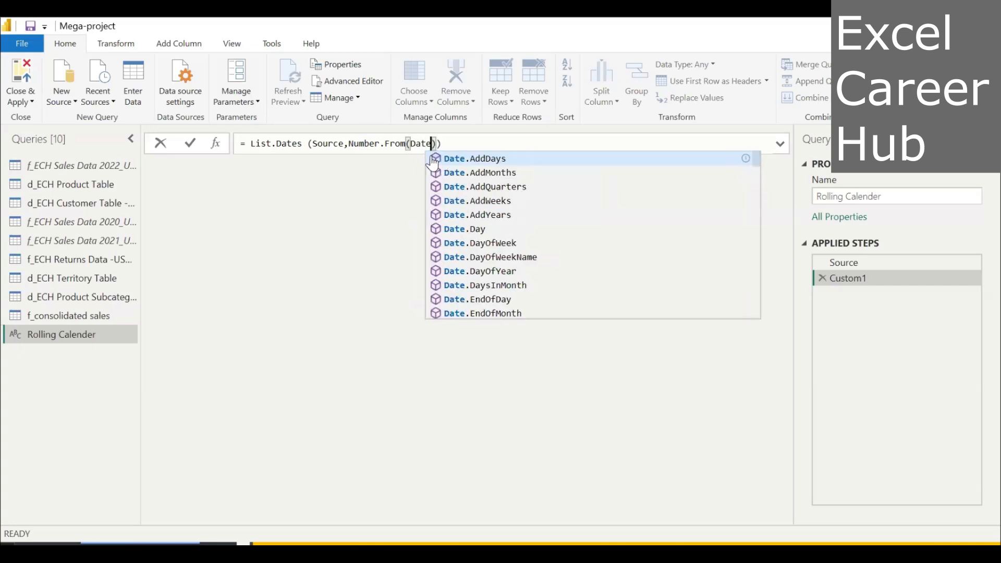
{"action": "type", "text": ".Time"}
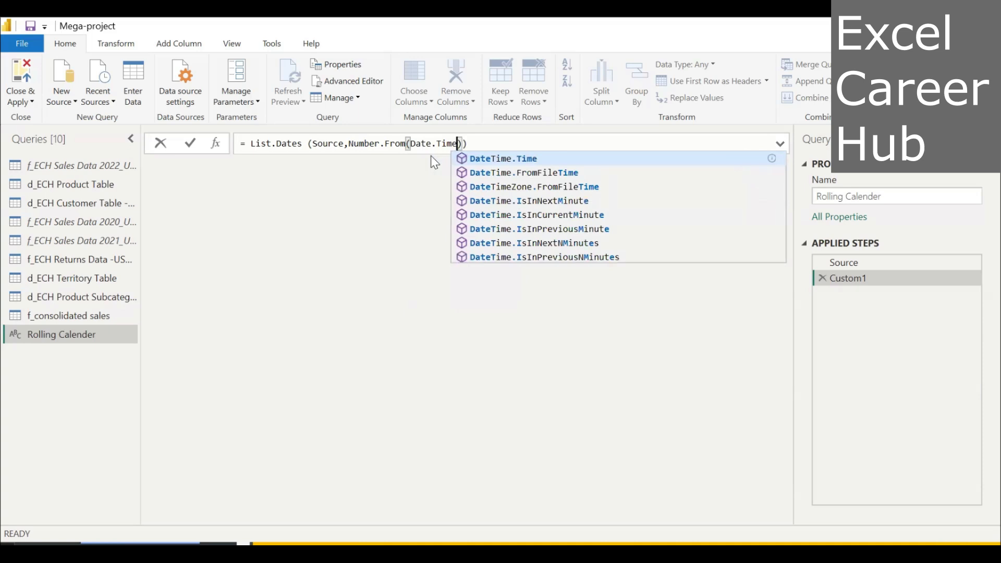
{"action": "key", "text": "BackSpace"}
{"action": "key", "text": "BackSpace"}
{"action": "key", "text": "BackSpace"}
{"action": "key", "text": "BackSpace"}
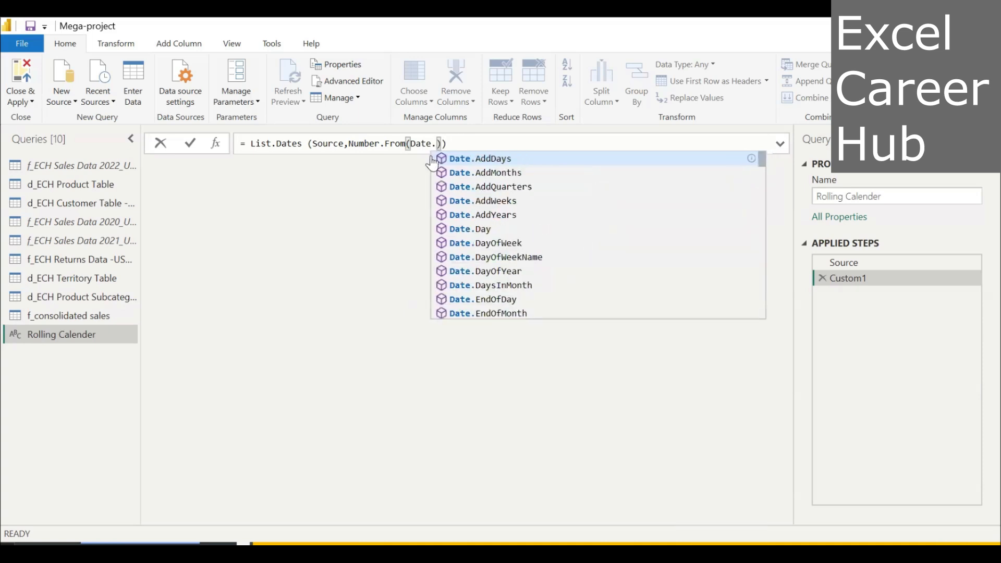
{"action": "key", "text": "BackSpace"}
{"action": "type", "text": "T"}
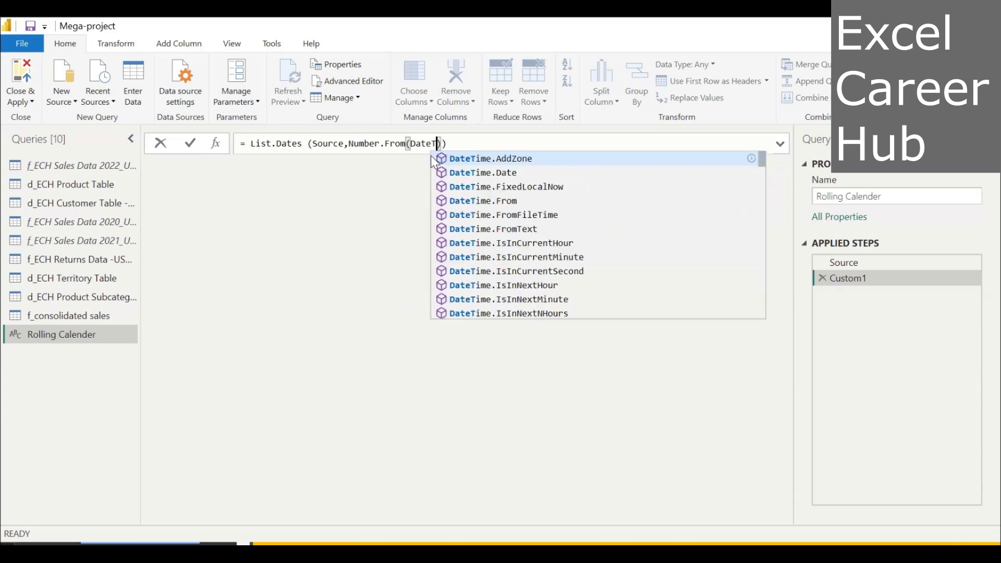
{"action": "type", "text": "ime"}
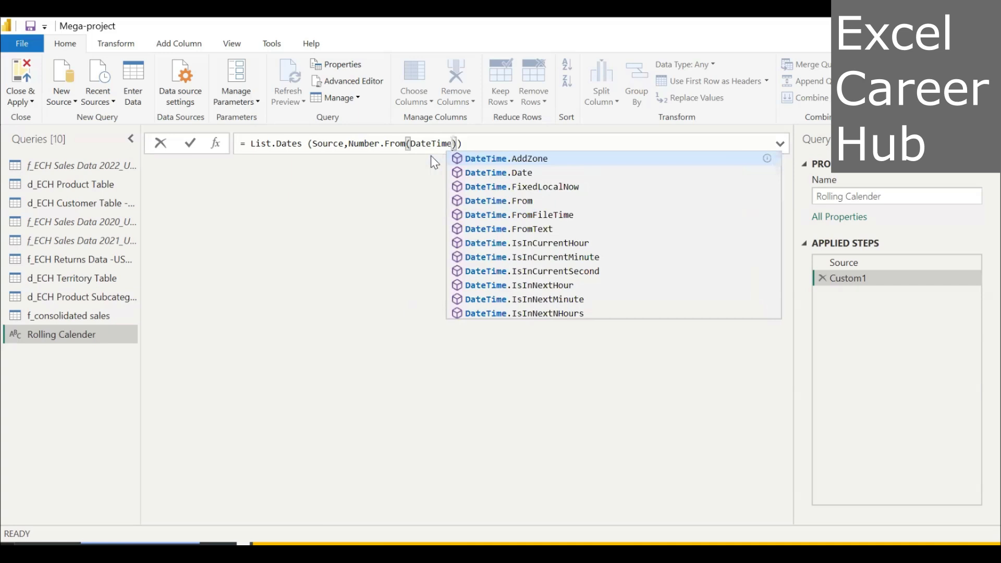
{"action": "type", "text": "."}
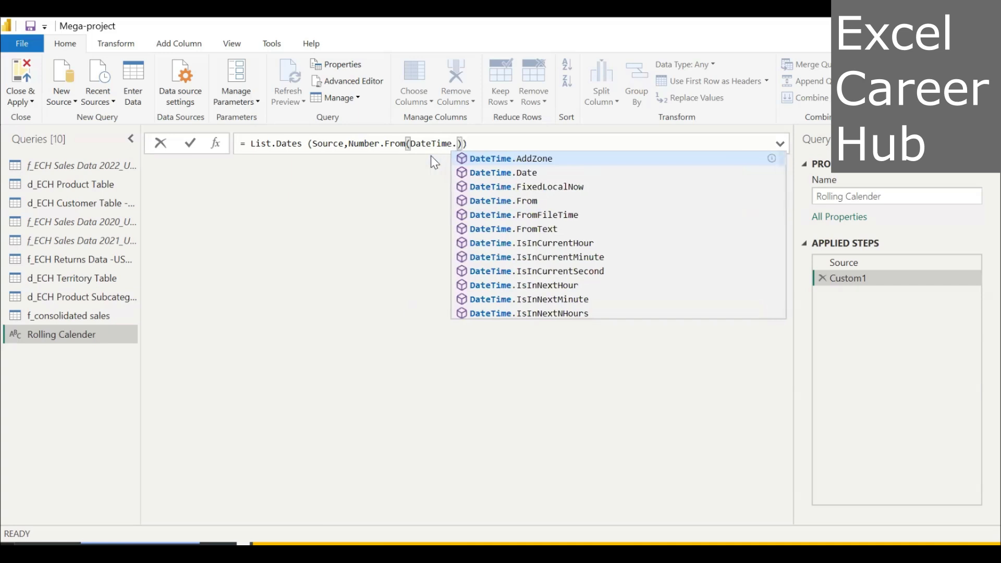
{"action": "type", "text": "L"}
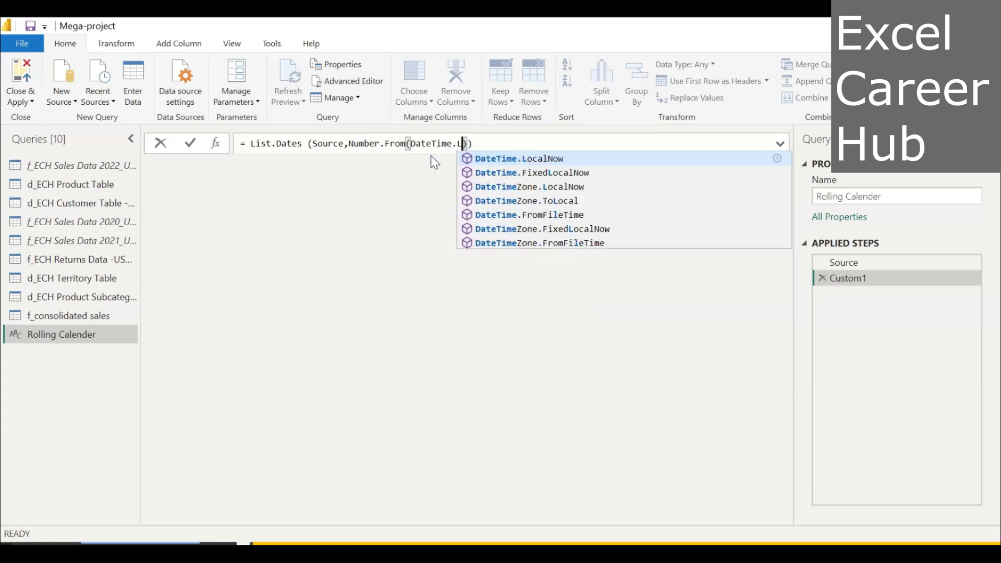
{"action": "left_click", "coordinate": [501, 163]}
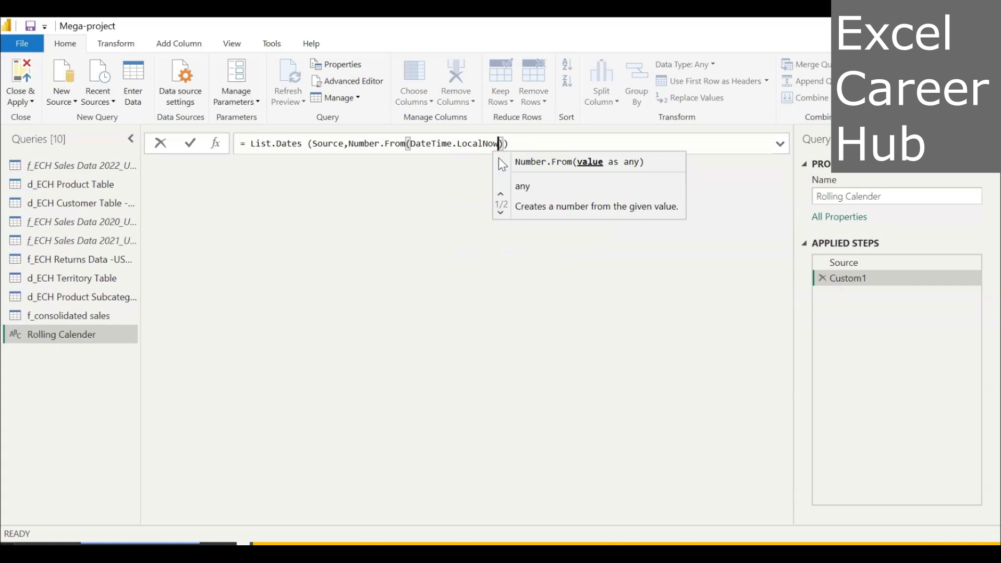
{"action": "type", "text": "("}
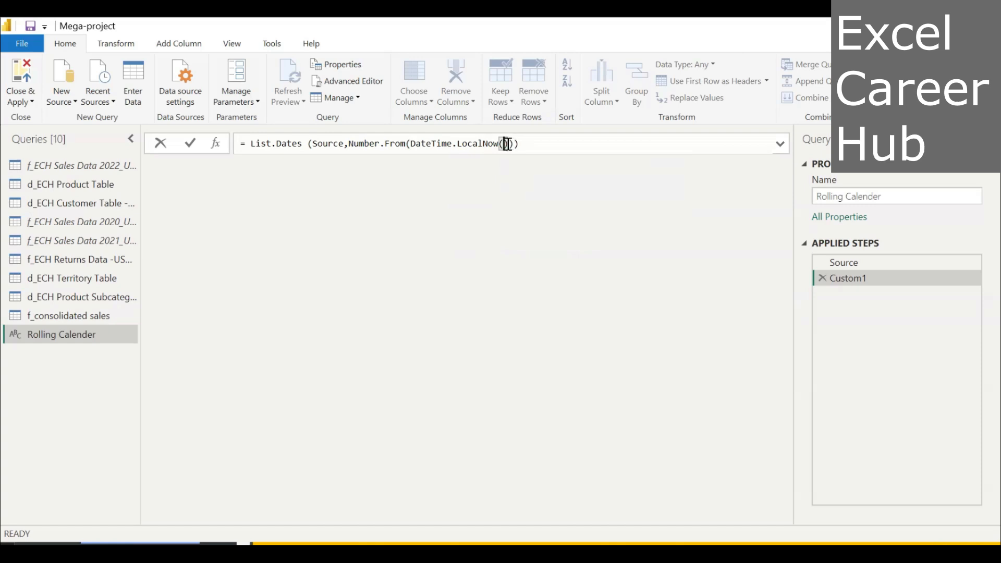
Subtract Number.From(Source) after DateTime.LocalNow() in the List.Dates count argument.
{"action": "left_click", "coordinate": [508, 144]}
{"action": "type", "text": "-"}
{"action": "type", "text": "Numbe"}
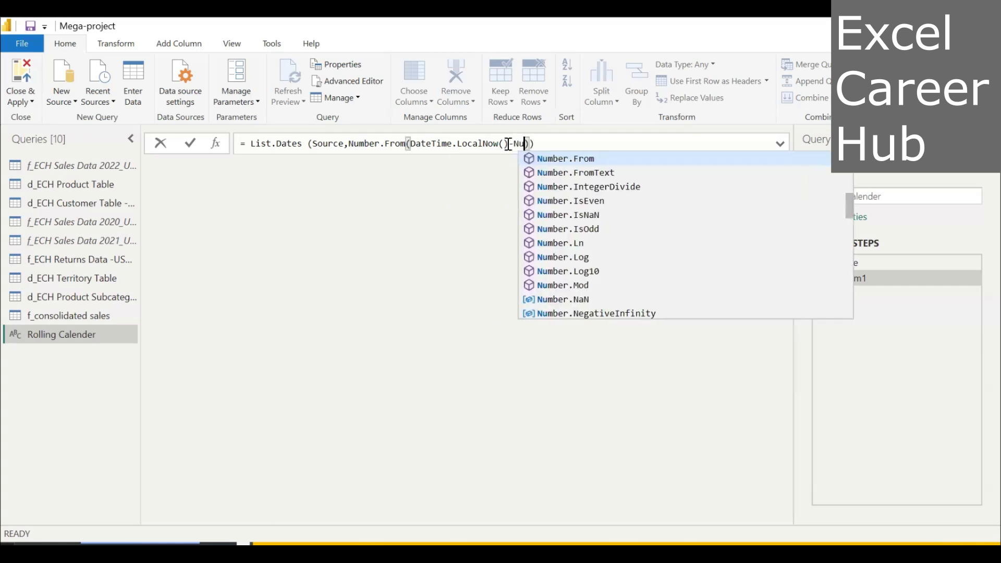
{"action": "type", "text": "r"}
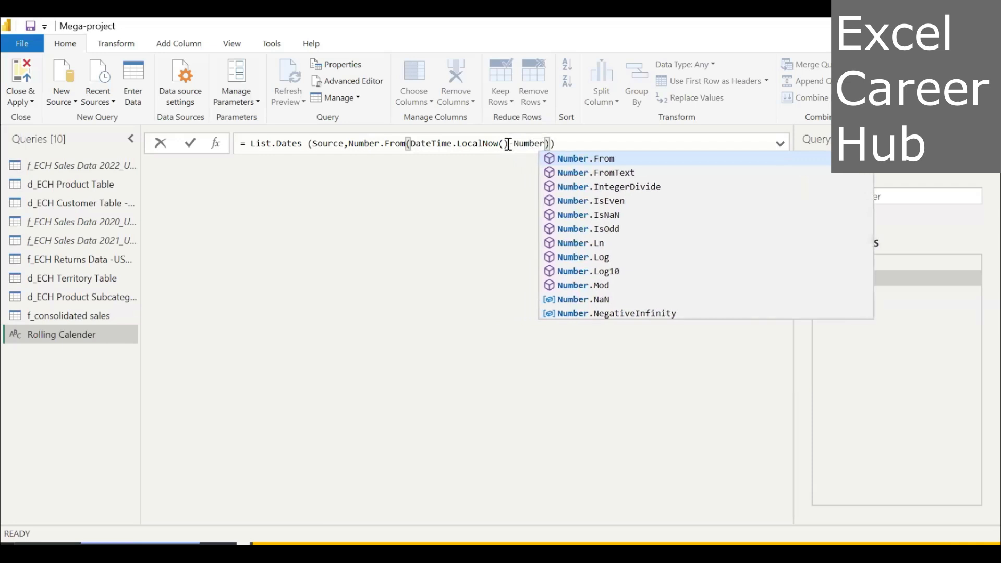
{"action": "left_click", "coordinate": [574, 160]}
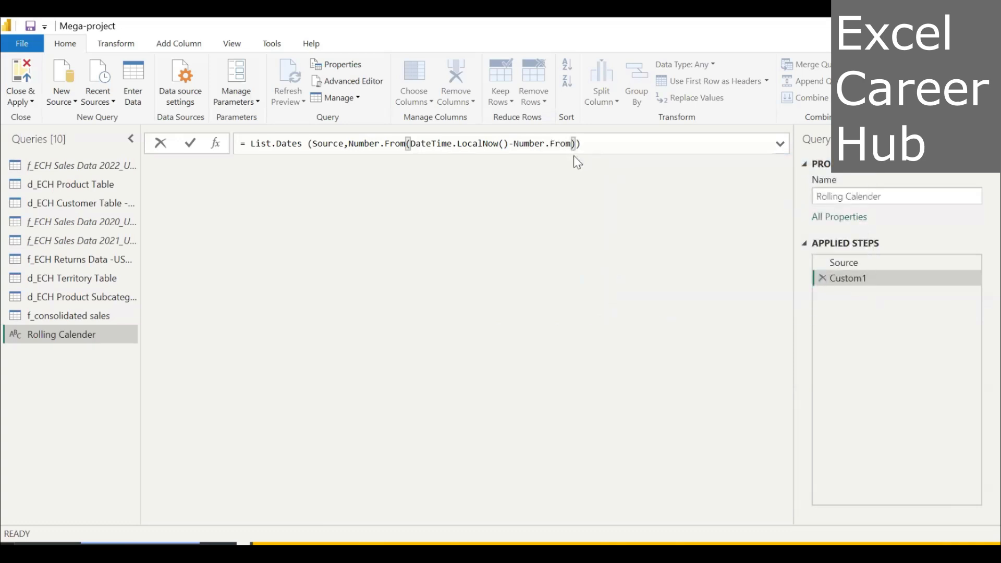
{"action": "type", "text": "("}
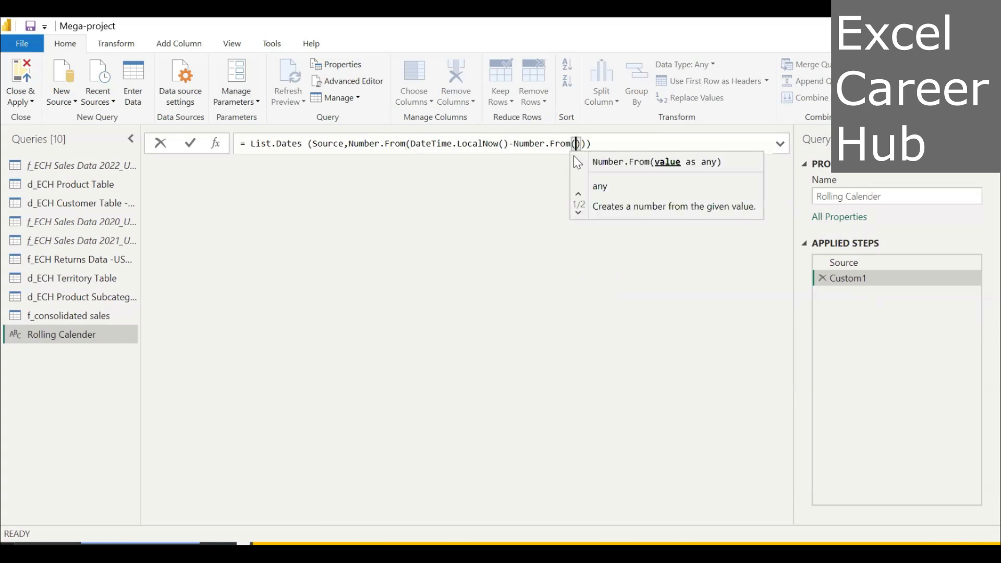
{"action": "type", "text": "Sou"}
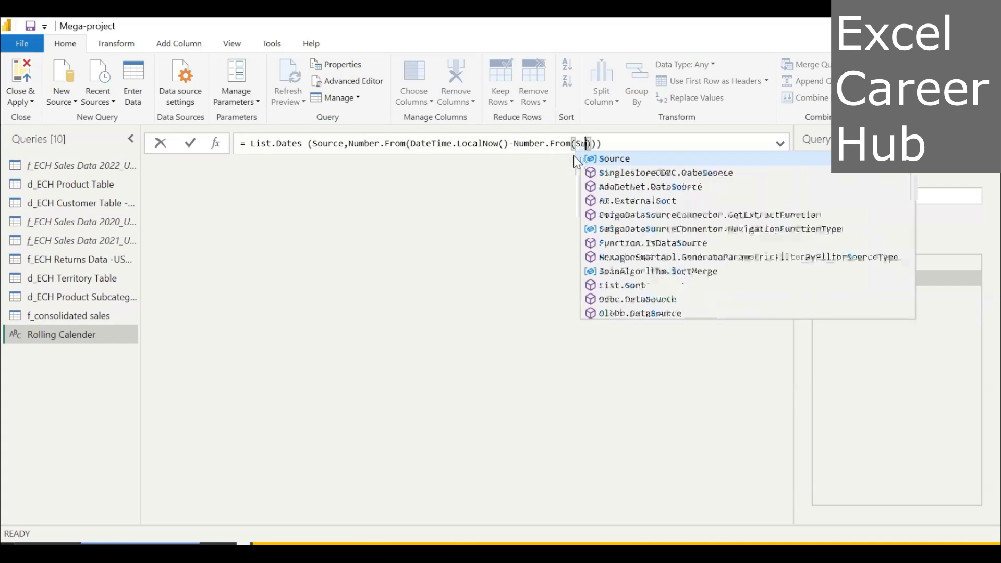
{"action": "type", "text": "rc"}
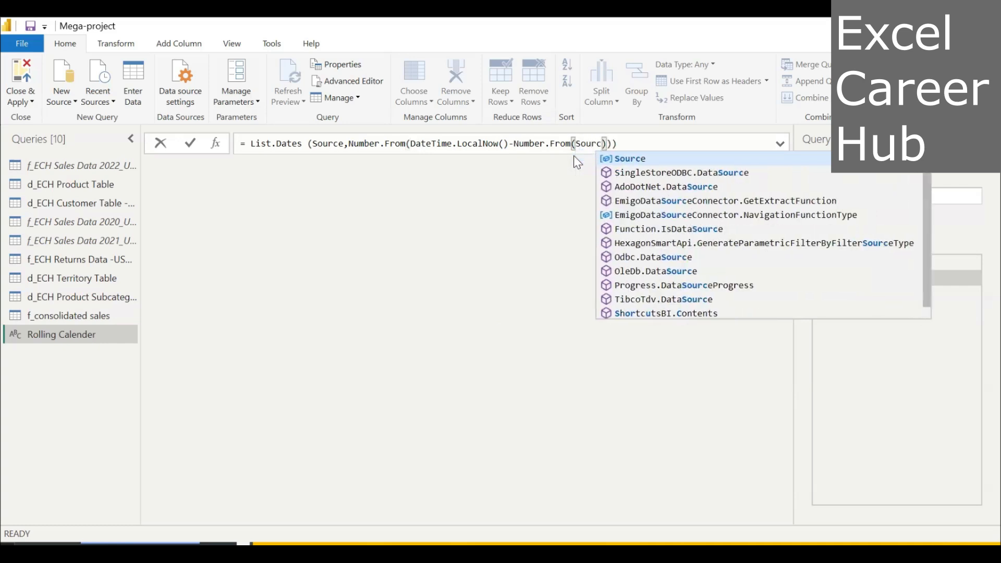
{"action": "left_click", "coordinate": [627, 157]}
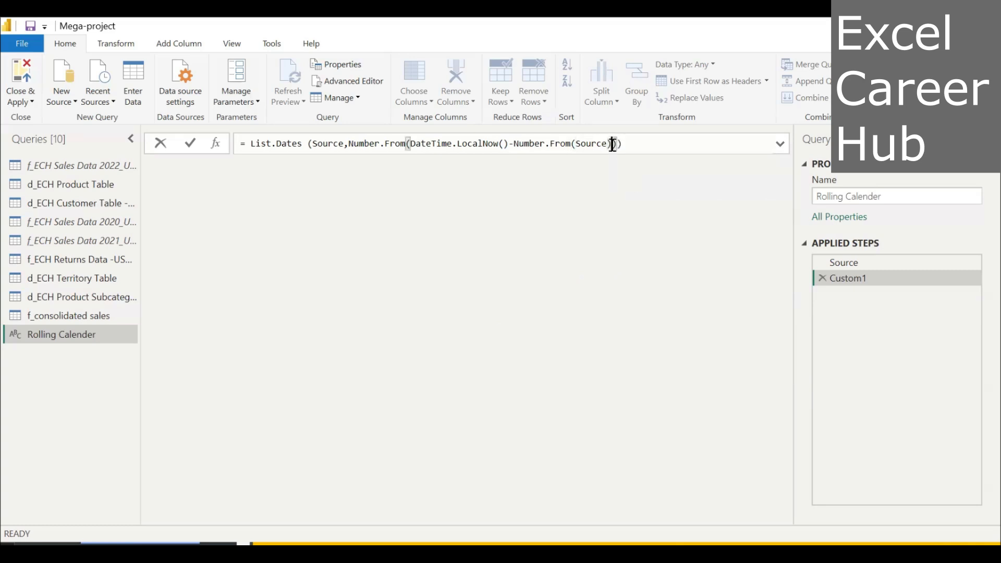
Add a comma after Number.From(Source) and insert the #duration function with its parentheses as the step argument.
{"action": "type", "text": ","}
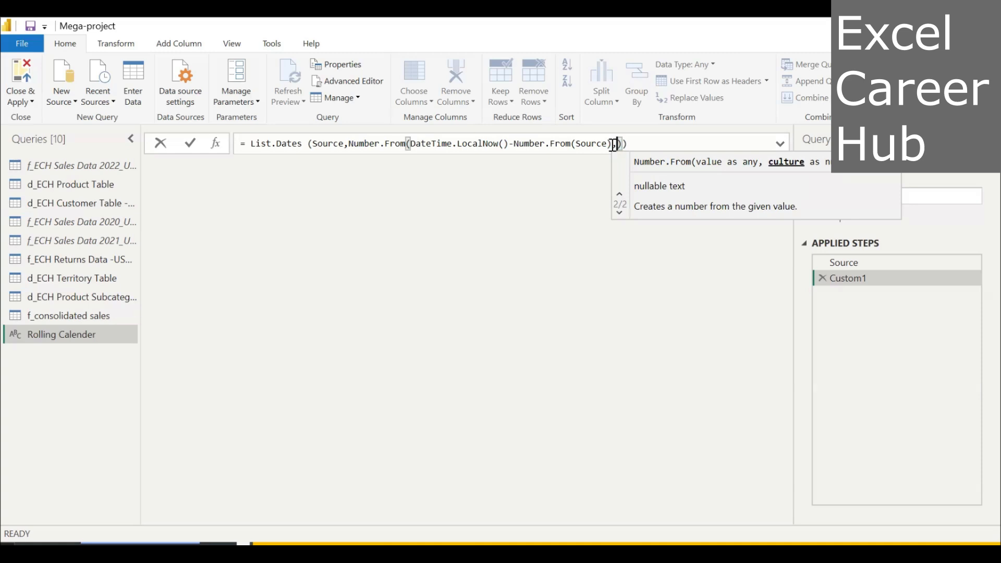
{"action": "type", "text": "#d"}
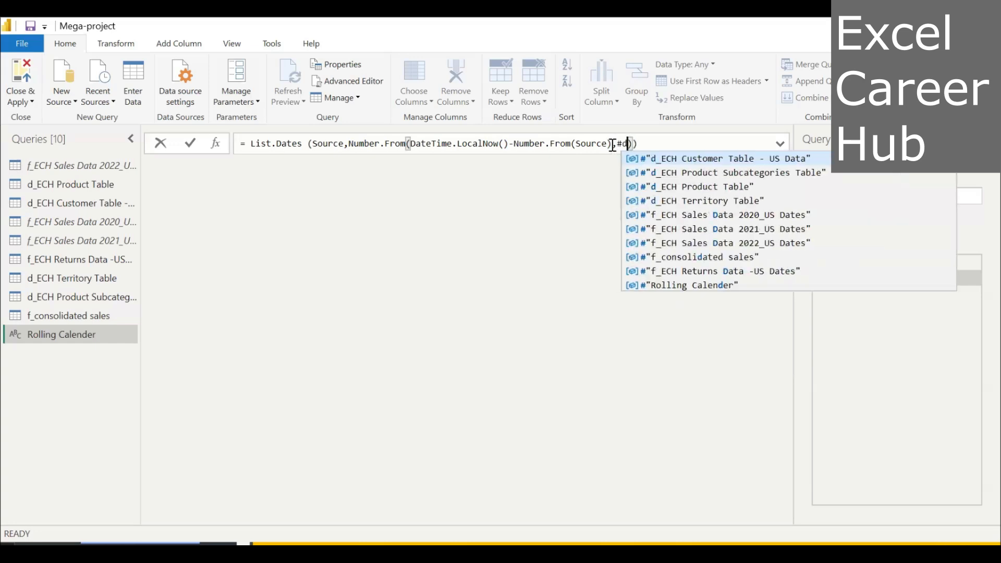
{"action": "type", "text": "uration"}
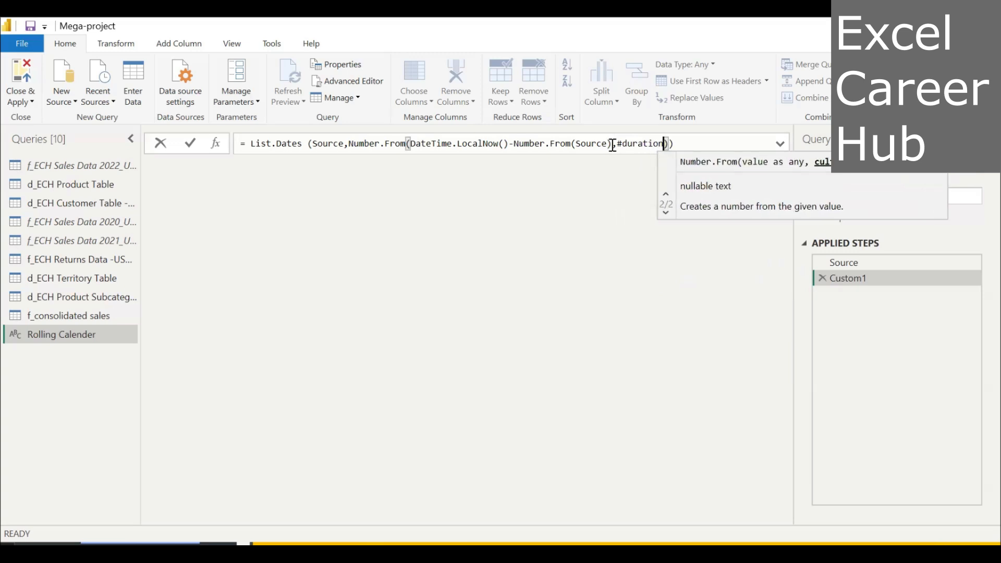
{"action": "type", "text": "("}
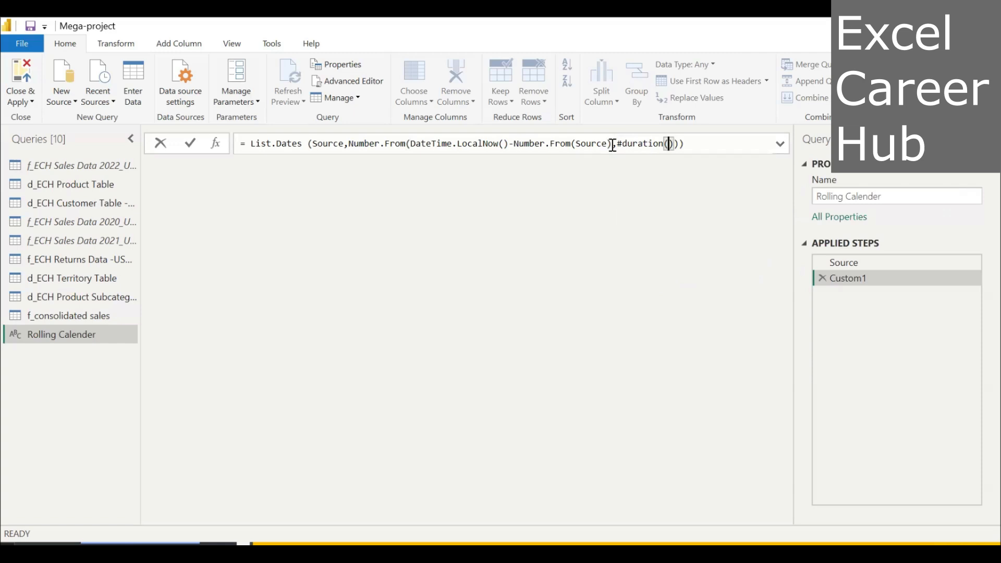
Set the #duration values to 1,0,0,0, tidy the end of the formula and commit it.
{"action": "type", "text": "1,0,0,0"}
{"action": "left_click", "coordinate": [719, 145]}
{"action": "key", "text": "BackSpace"}
{"action": "key", "text": "Return"}
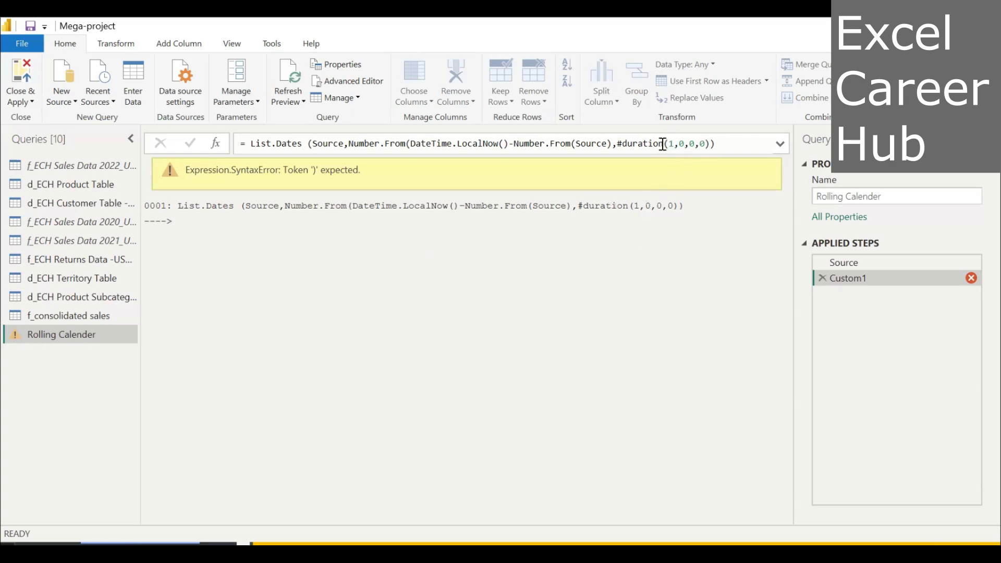
Put a space between the comma and #duration in the Custom1 formula and commit it again.
{"action": "left_click", "coordinate": [620, 144]}
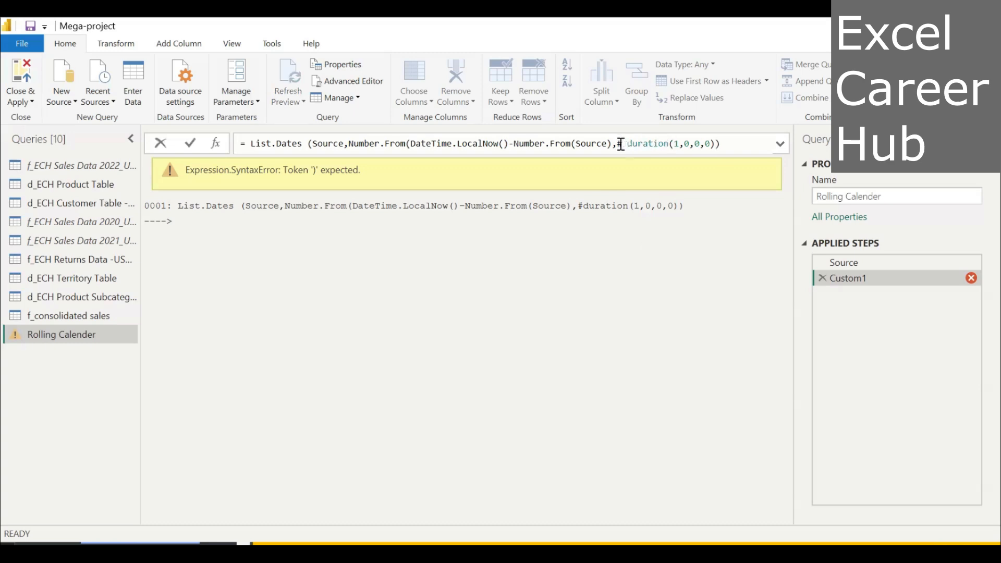
{"action": "key", "text": "BackSpace"}
{"action": "left_click", "coordinate": [616, 143]}
{"action": "key", "text": "Return"}
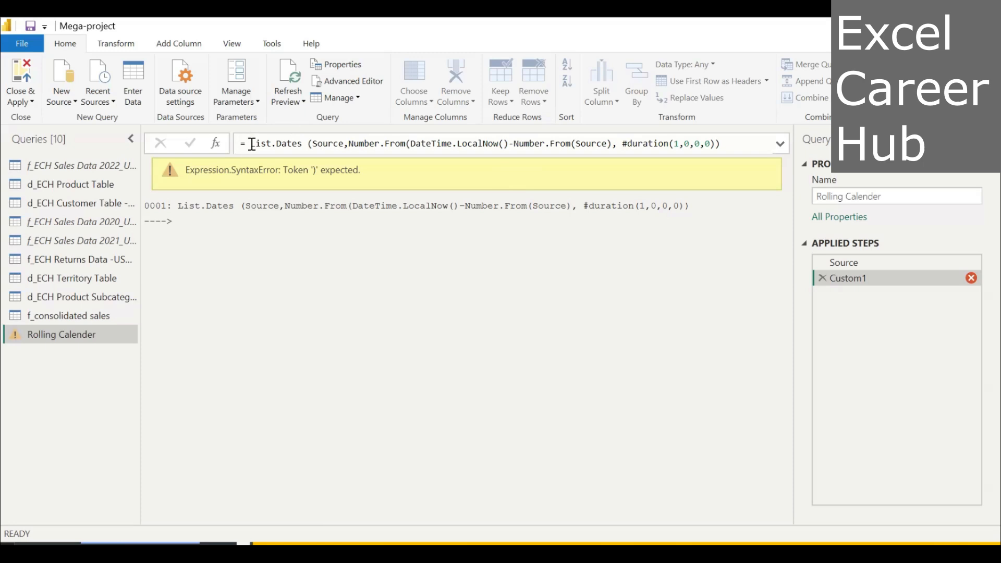
Remove the space between List.Dates and its opening parenthesis, and add a space after the comma following the first Source.
{"action": "left_click", "coordinate": [306, 143]}
{"action": "key", "text": "BackSpace"}
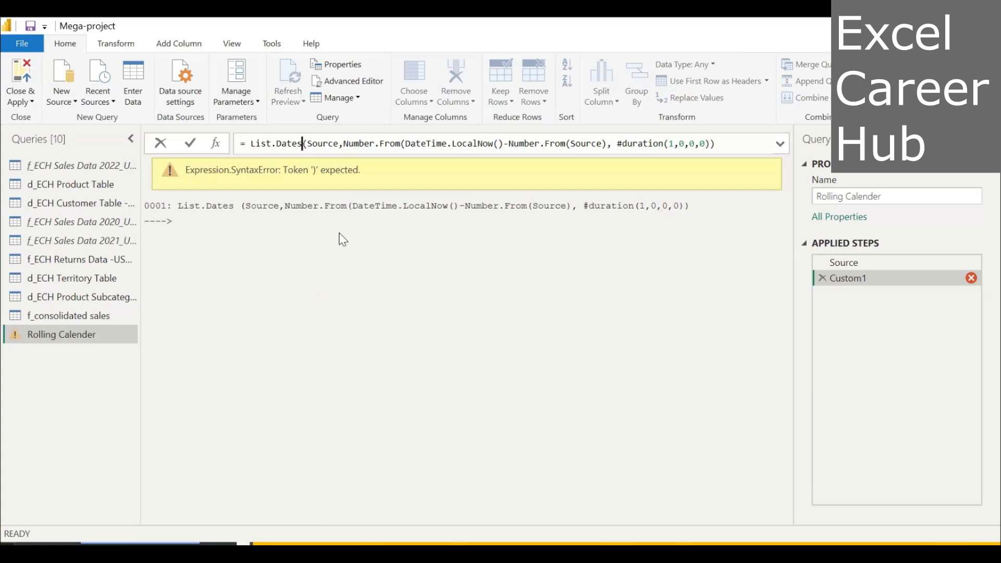
{"action": "left_click", "coordinate": [342, 142]}
{"action": "type", "text": ","}
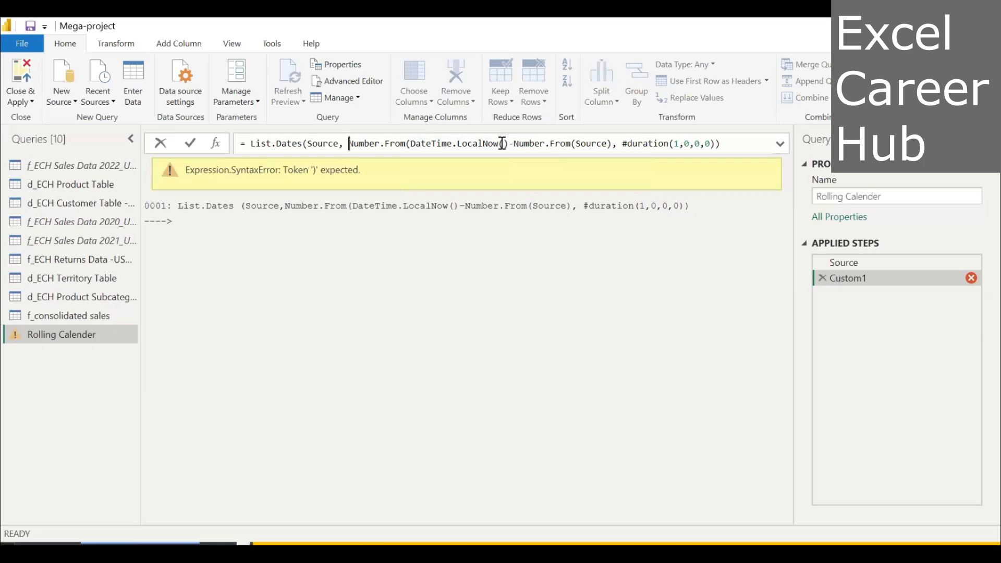
Add the missing closing parenthesis of Number.From right after DateTime.LocalNow() and commit the formula.
{"action": "left_click", "coordinate": [502, 143]}
{"action": "type", "text": ")"}
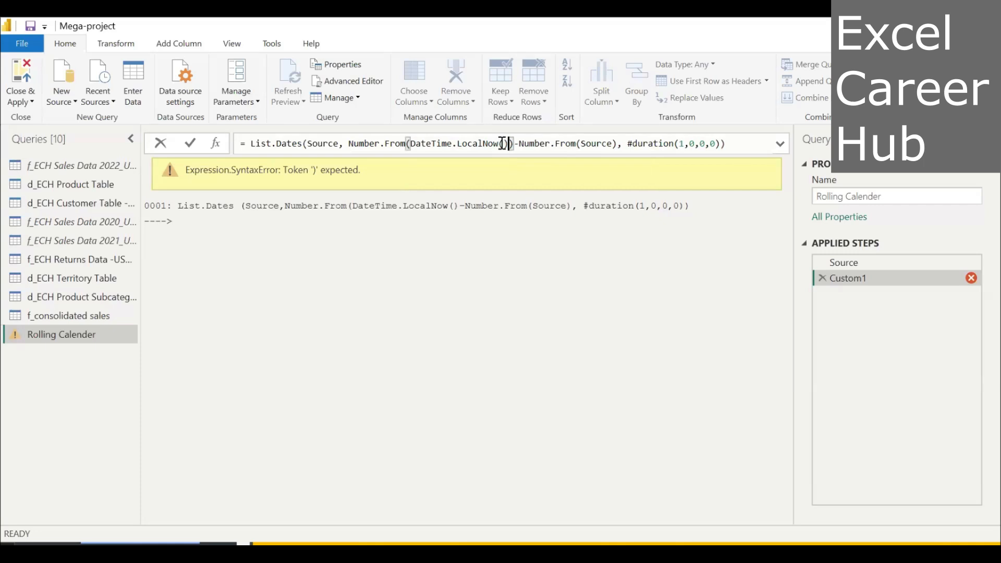
{"action": "key", "text": "Return"}
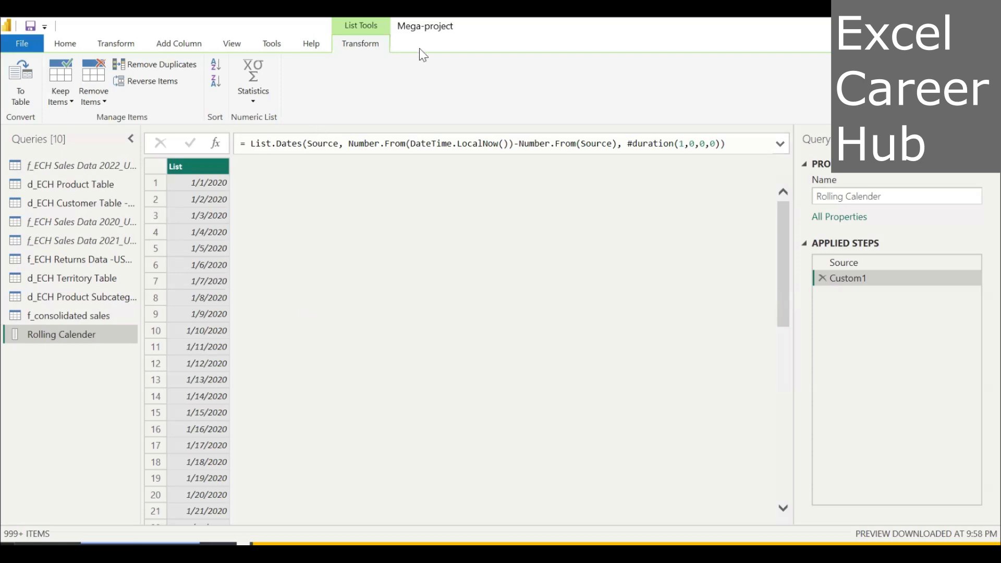
Convert the list of dates to a table with the default delimiter None, and rename its column to Date.
{"action": "left_click", "coordinate": [20, 89]}
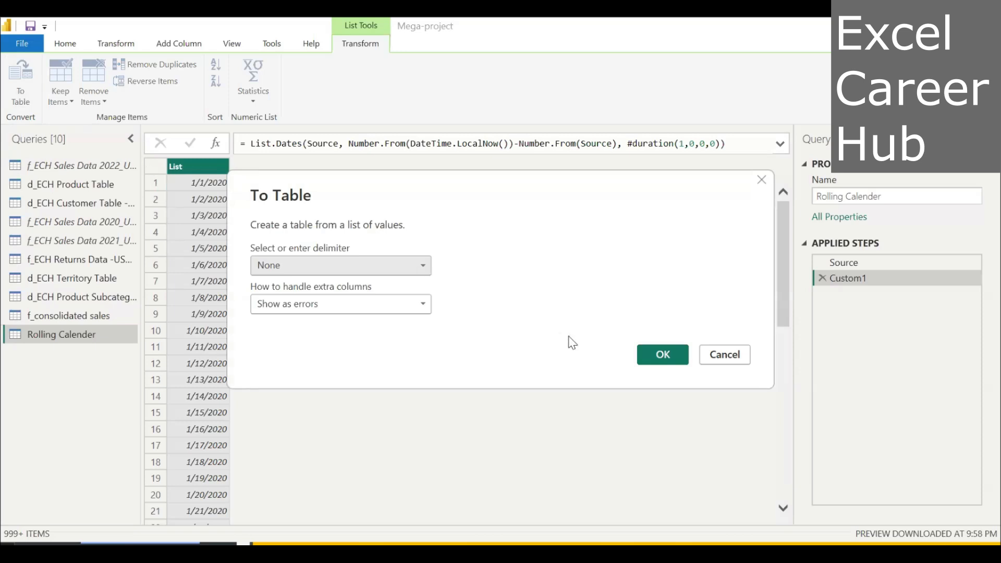
{"action": "left_click", "coordinate": [663, 355]}
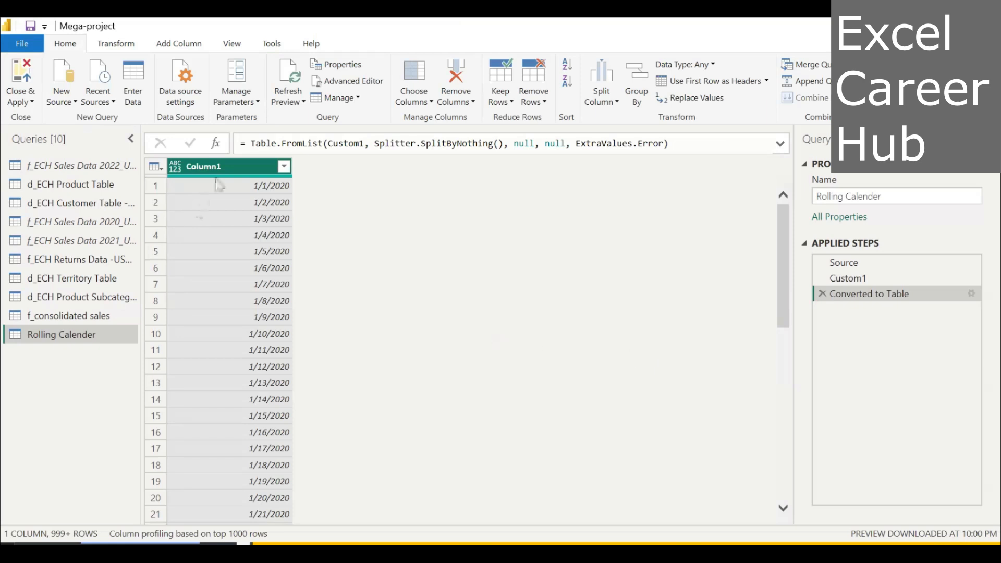
{"action": "double_click", "coordinate": [225, 166]}
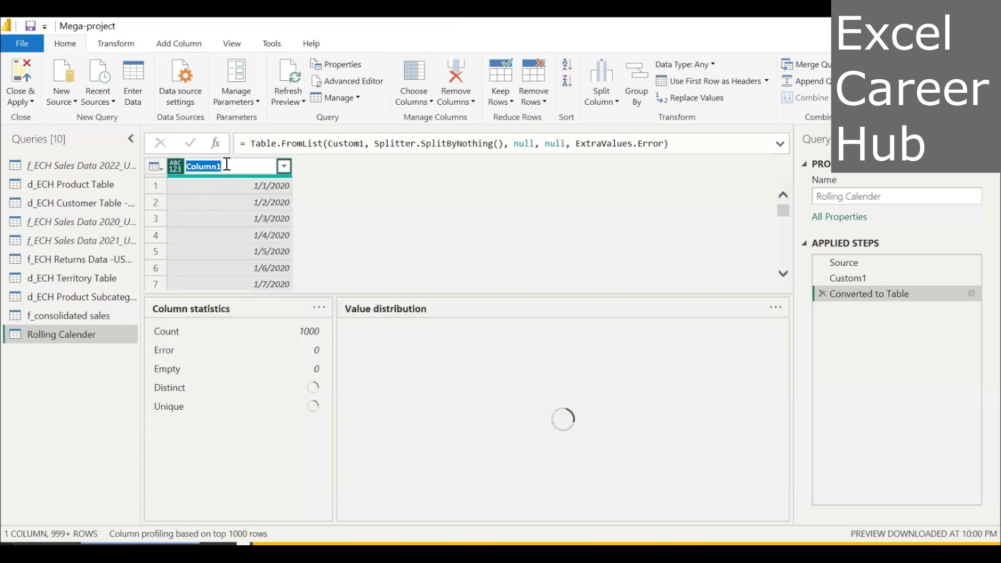
{"action": "type", "text": "D"}
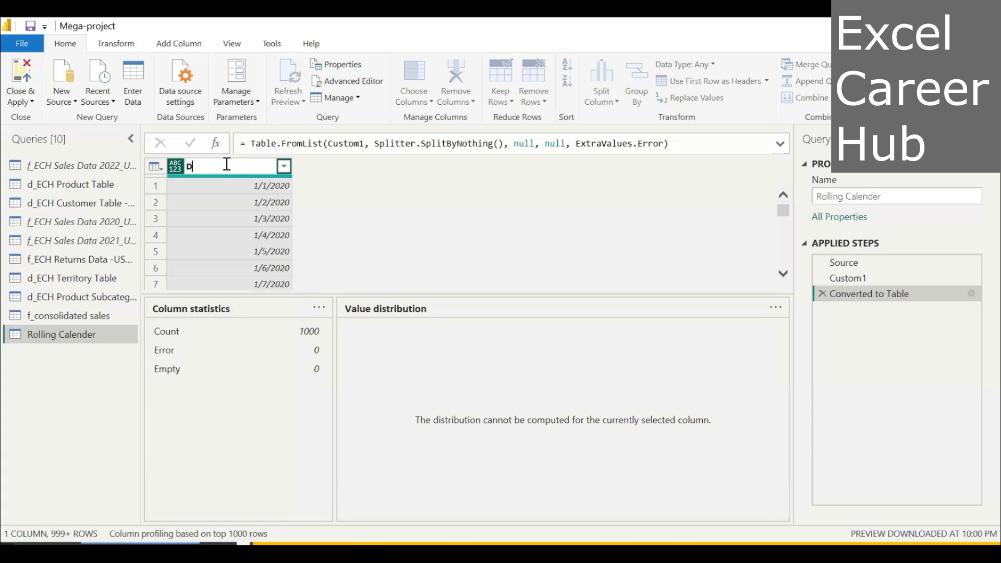
{"action": "type", "text": "ate"}
{"action": "left_click", "coordinate": [311, 190]}
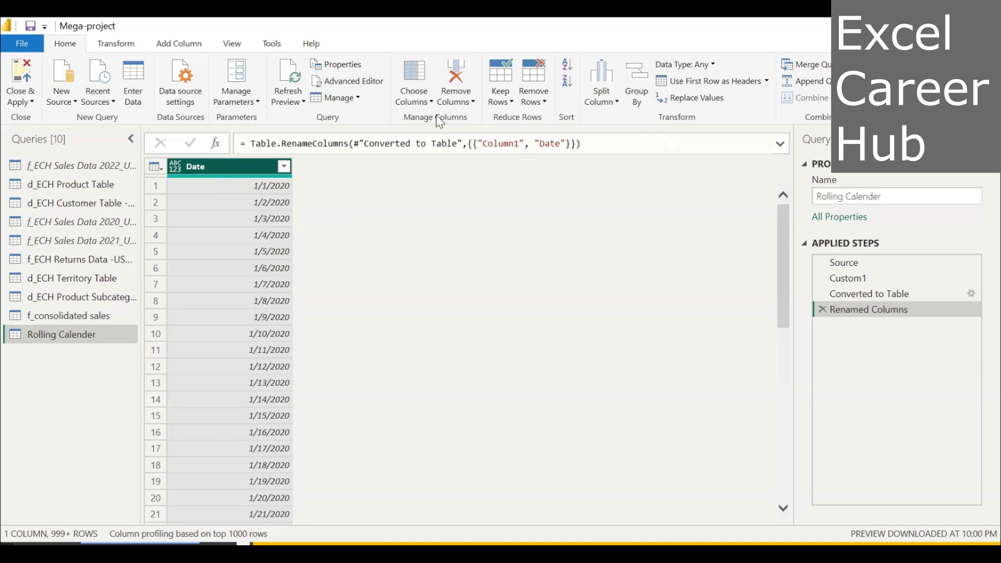
Add a Start of Year column derived from the Date column.
{"action": "left_click", "coordinate": [193, 49]}
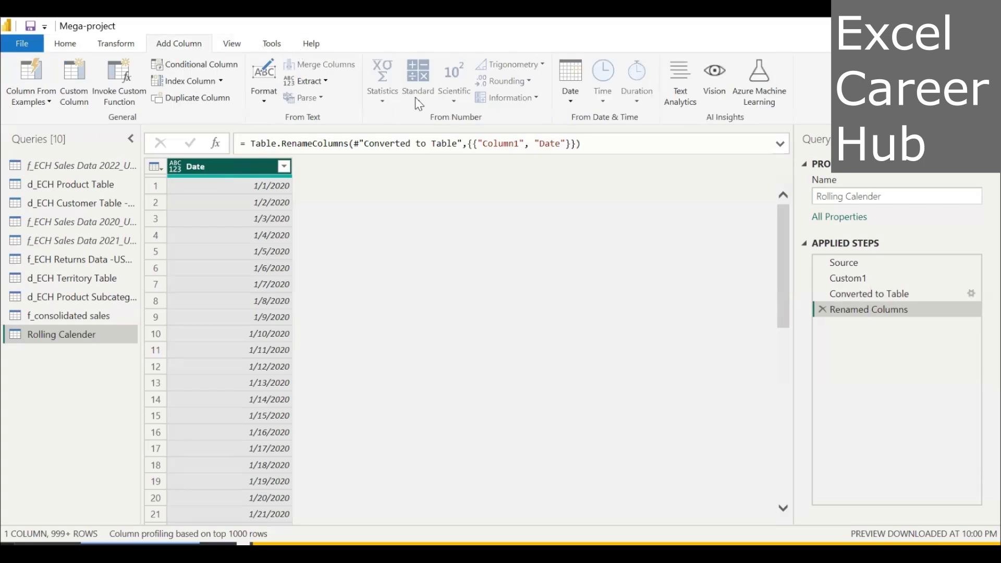
{"action": "left_click", "coordinate": [574, 106]}
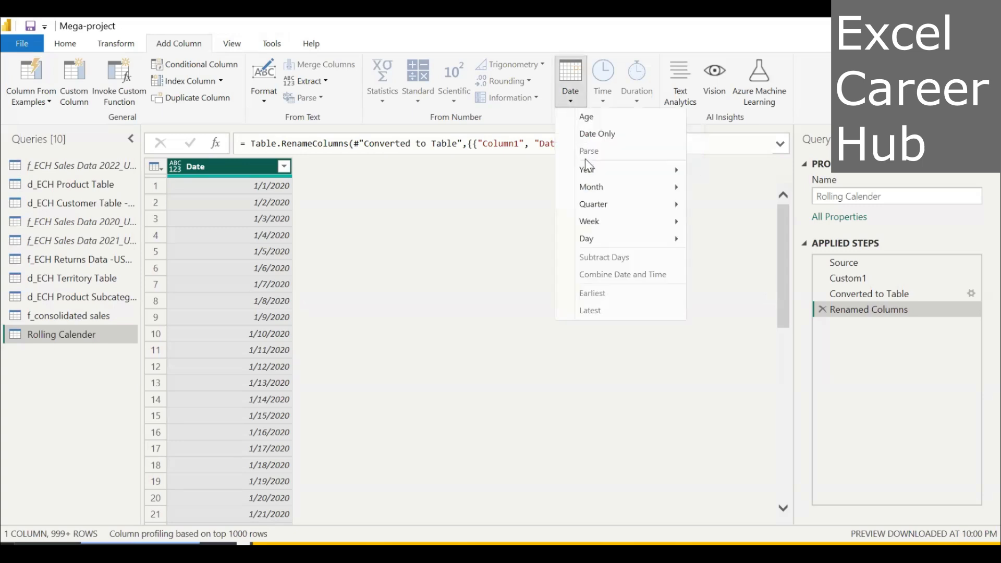
{"action": "mouse_move", "coordinate": [595, 172]}
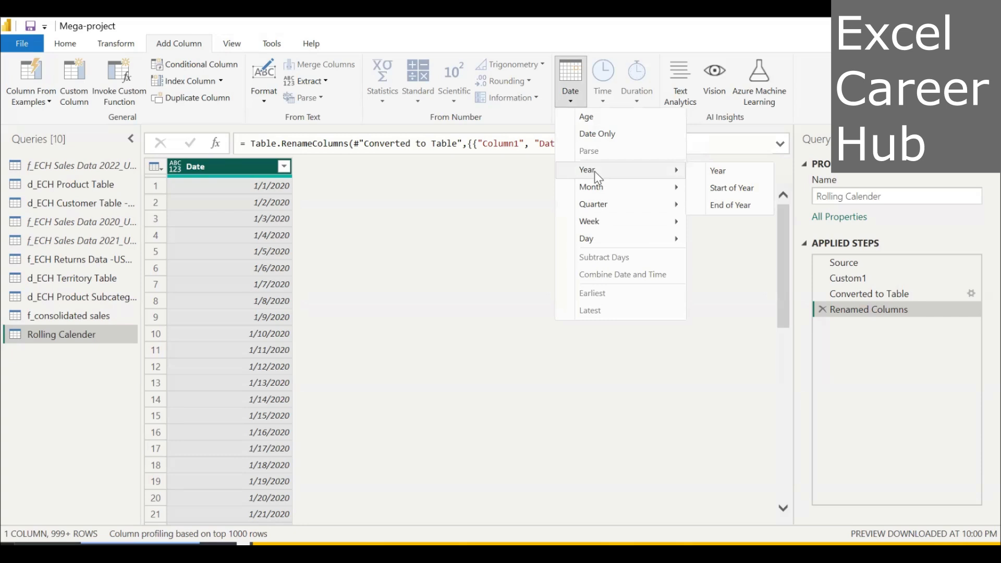
{"action": "left_click", "coordinate": [740, 193]}
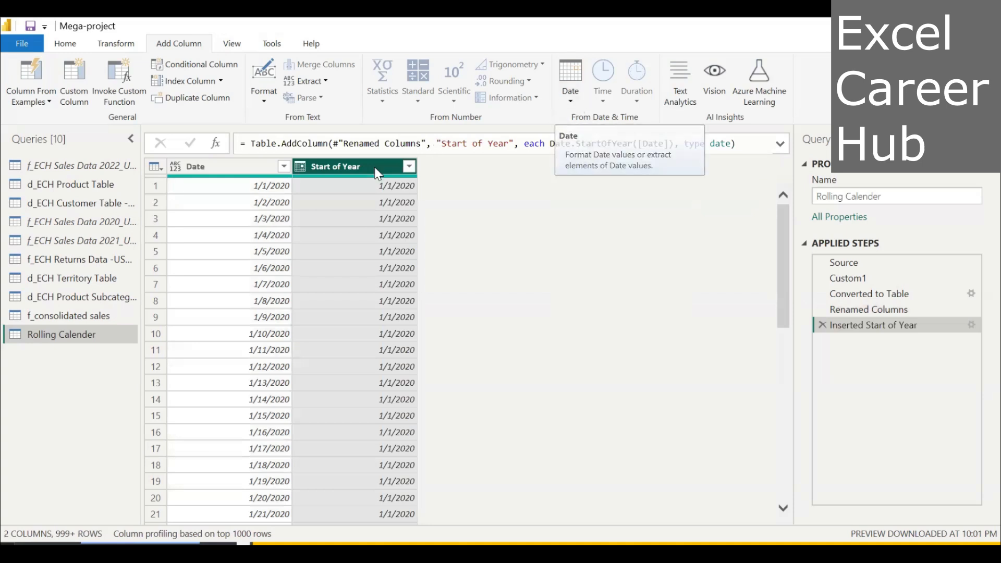
Add a Start of Month column derived from the Date column.
{"action": "left_click", "coordinate": [239, 168]}
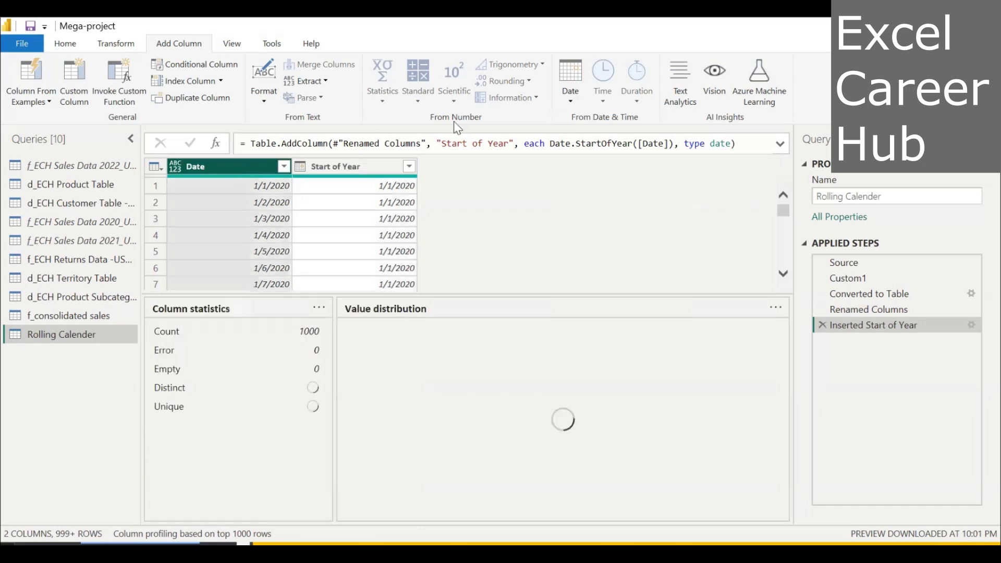
{"action": "left_click", "coordinate": [572, 102]}
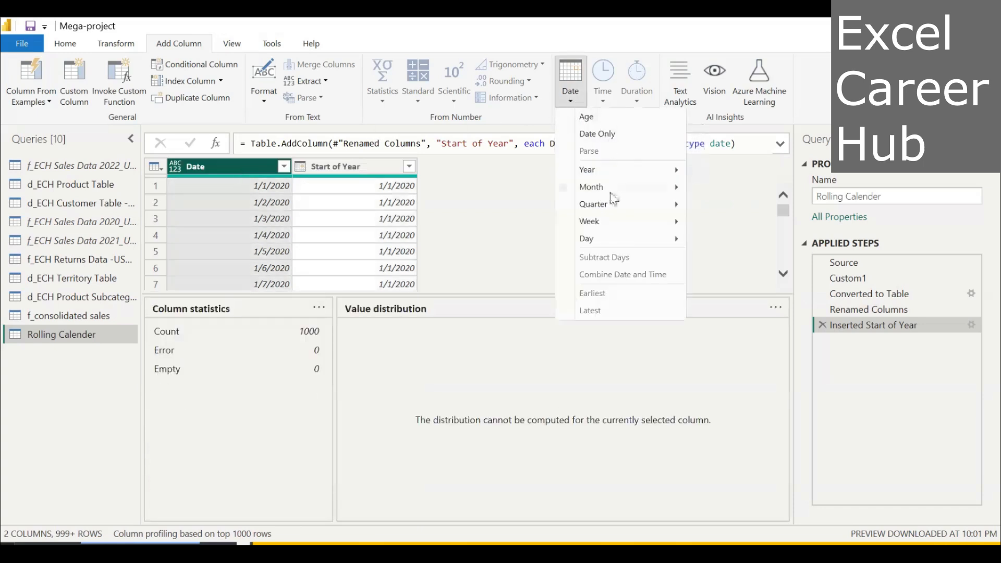
{"action": "mouse_move", "coordinate": [614, 198]}
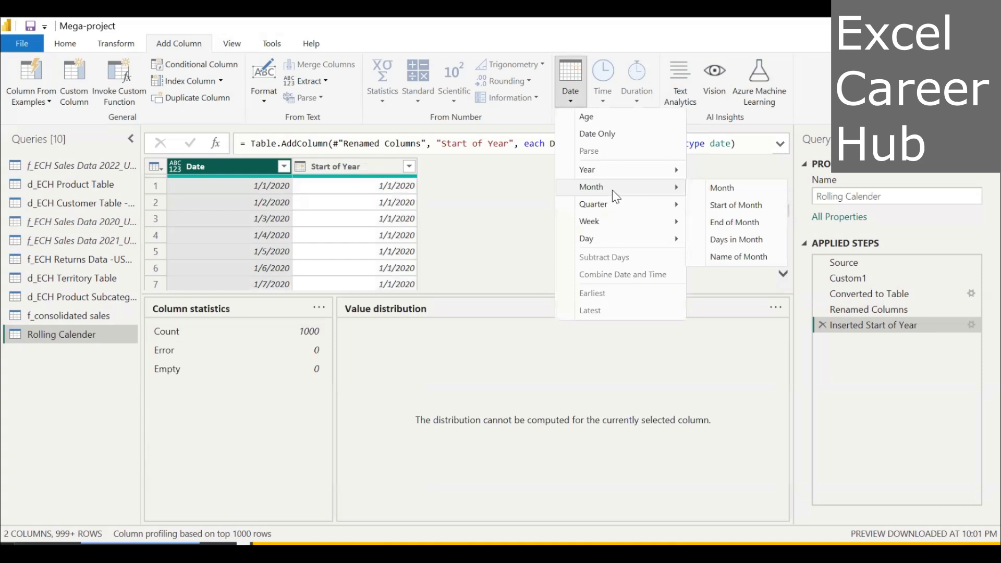
{"action": "left_click", "coordinate": [721, 209]}
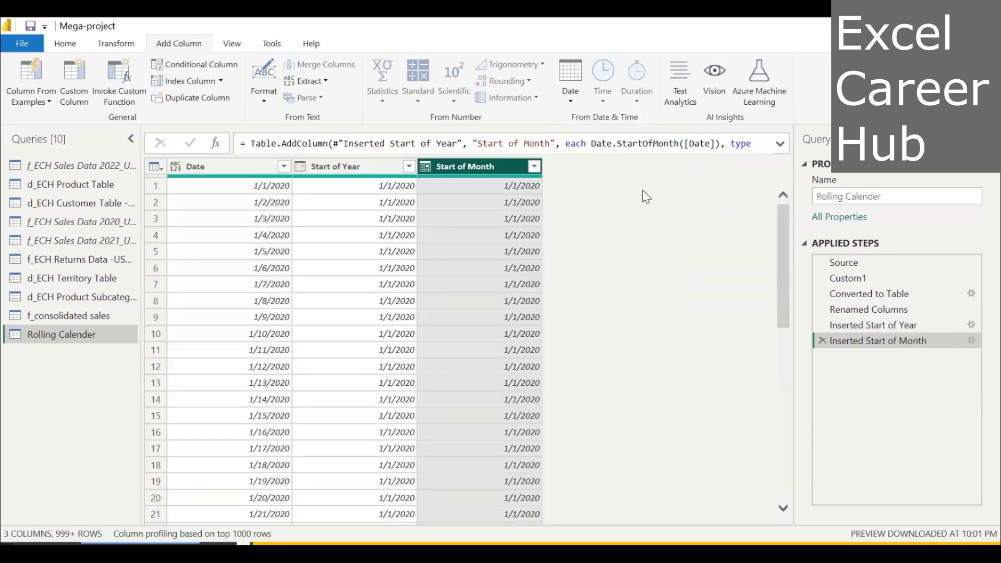
Add a Start of Quarter column derived from the Date column.
{"action": "left_click", "coordinate": [249, 168]}
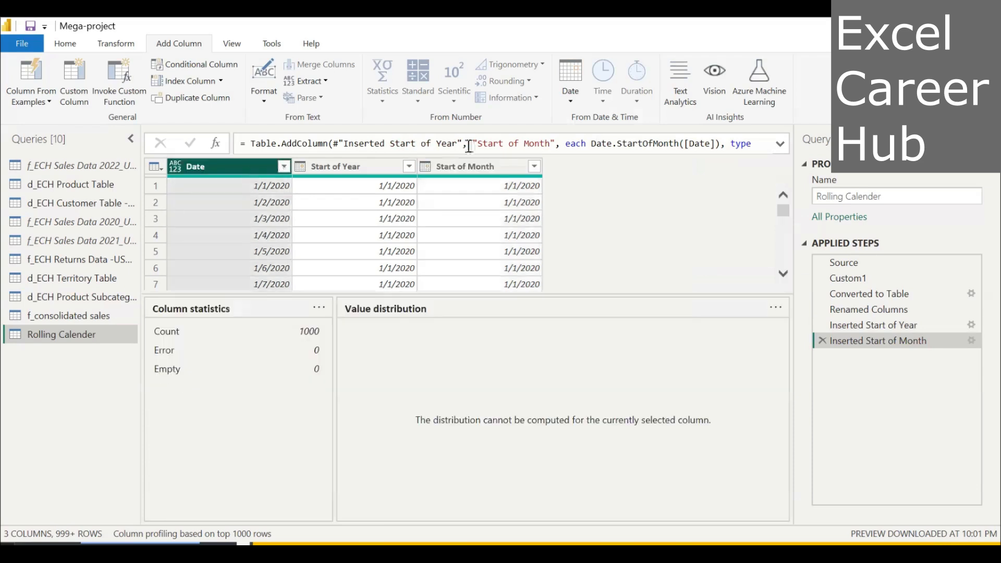
{"action": "left_click", "coordinate": [570, 100]}
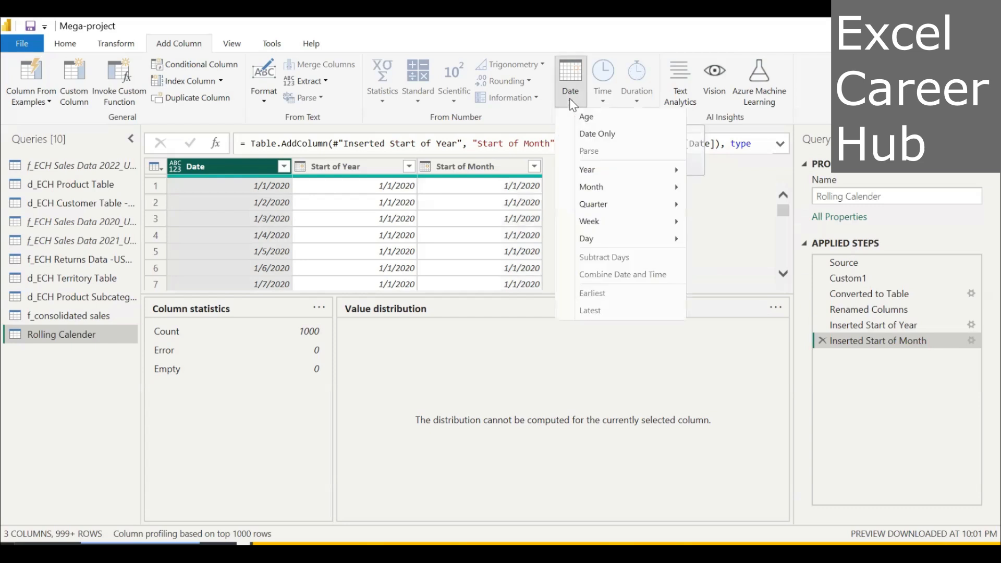
{"action": "mouse_move", "coordinate": [635, 211]}
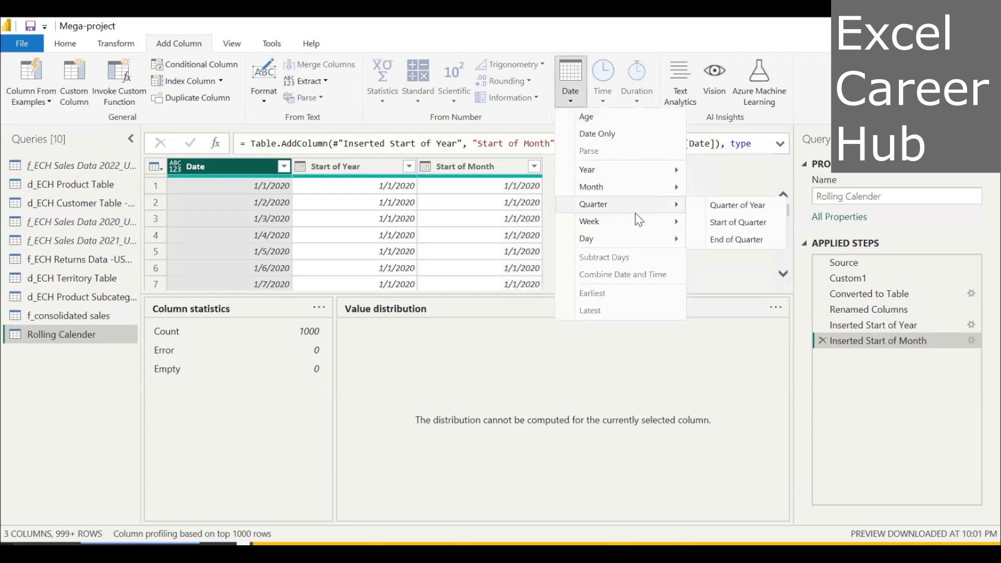
{"action": "mouse_move", "coordinate": [638, 239]}
{"action": "left_click", "coordinate": [740, 223]}
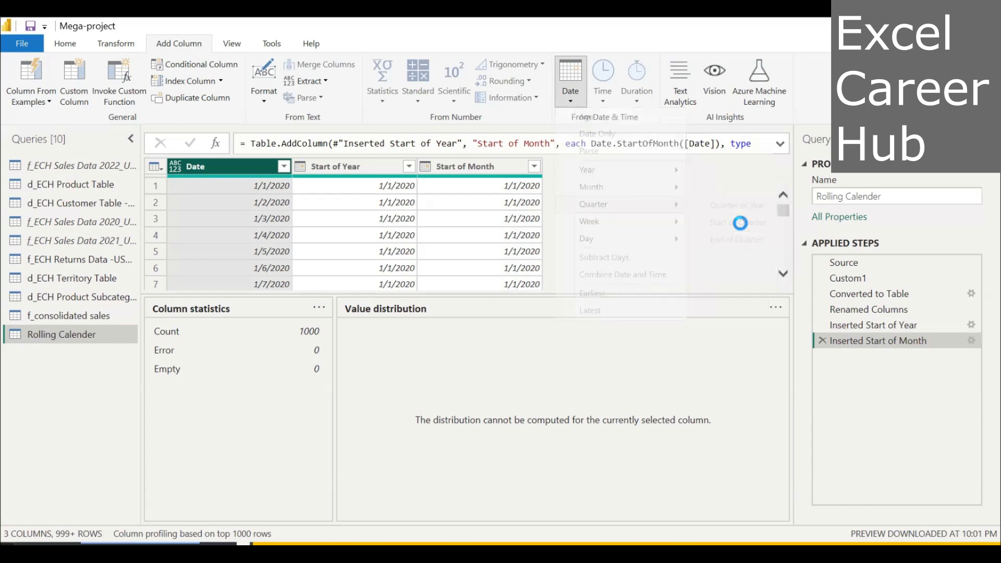
Add a Day column with the day of the month derived from the Date column.
{"action": "left_click", "coordinate": [239, 165]}
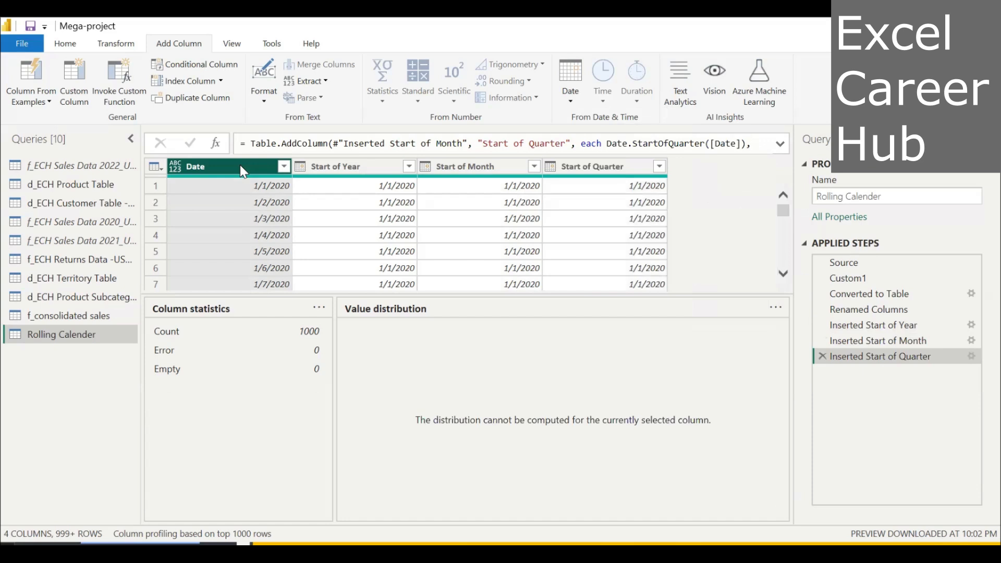
{"action": "left_click", "coordinate": [571, 101]}
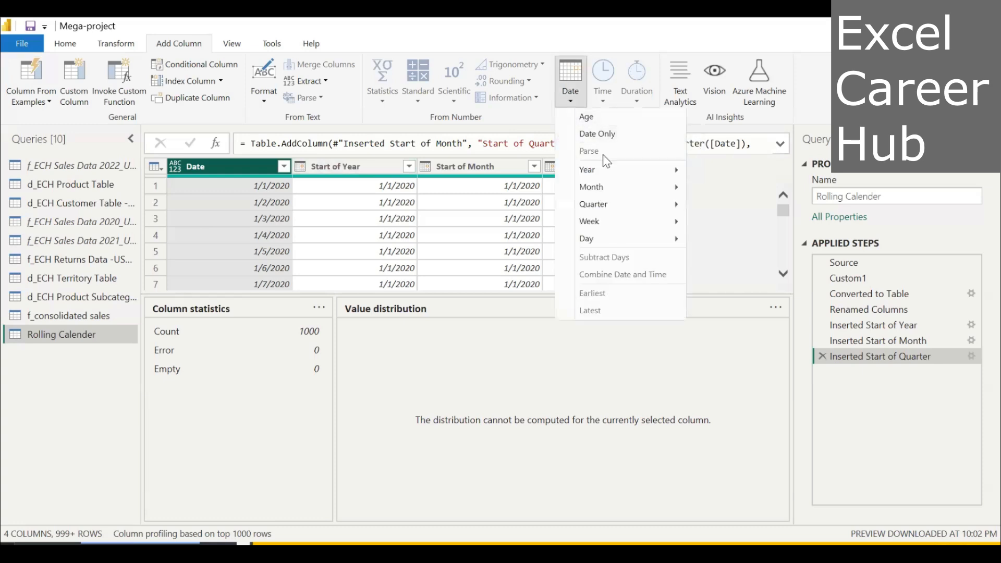
{"action": "mouse_move", "coordinate": [605, 241]}
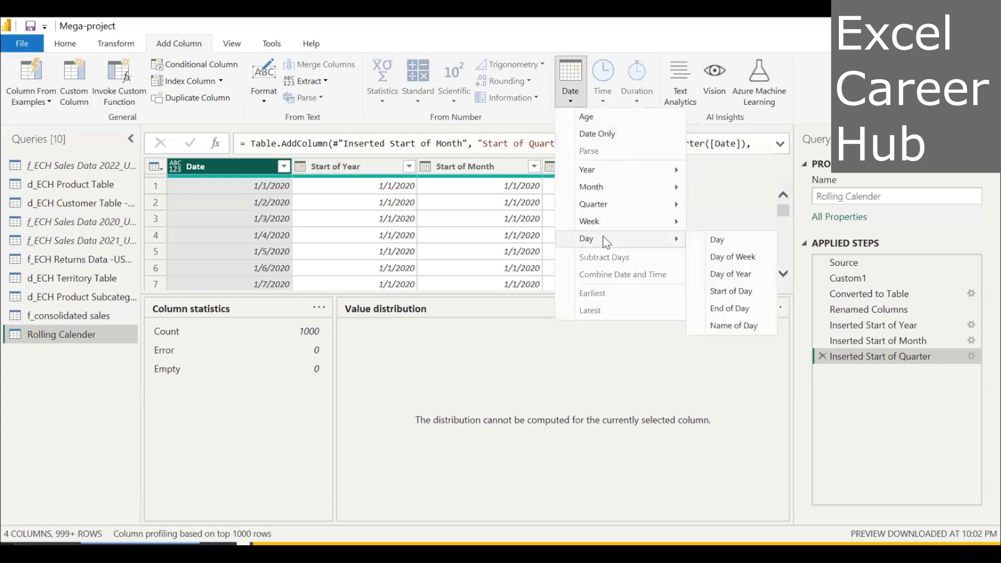
{"action": "left_click", "coordinate": [707, 240]}
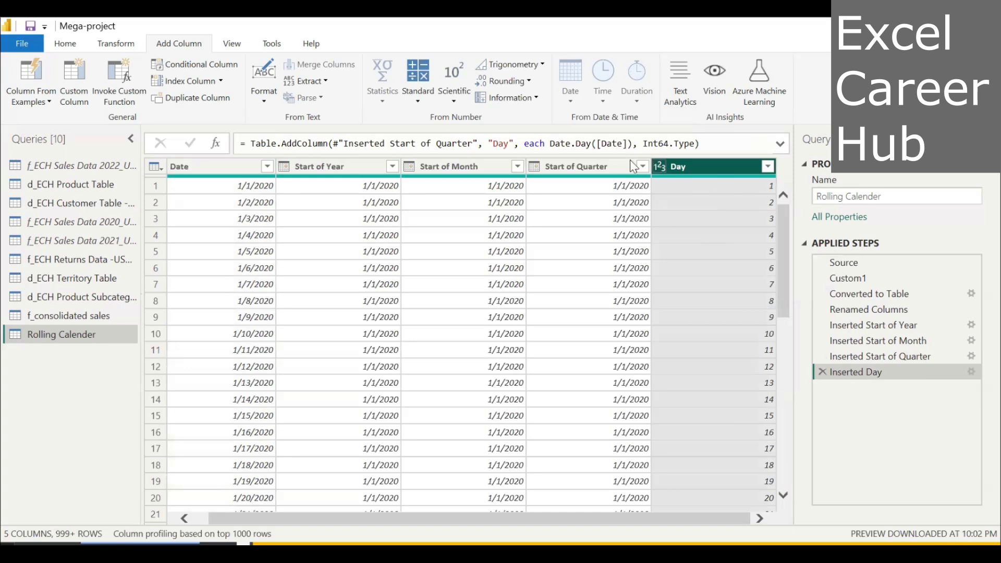
Add a Day Name column with the name of the day derived from the Date column.
{"action": "left_click", "coordinate": [244, 169]}
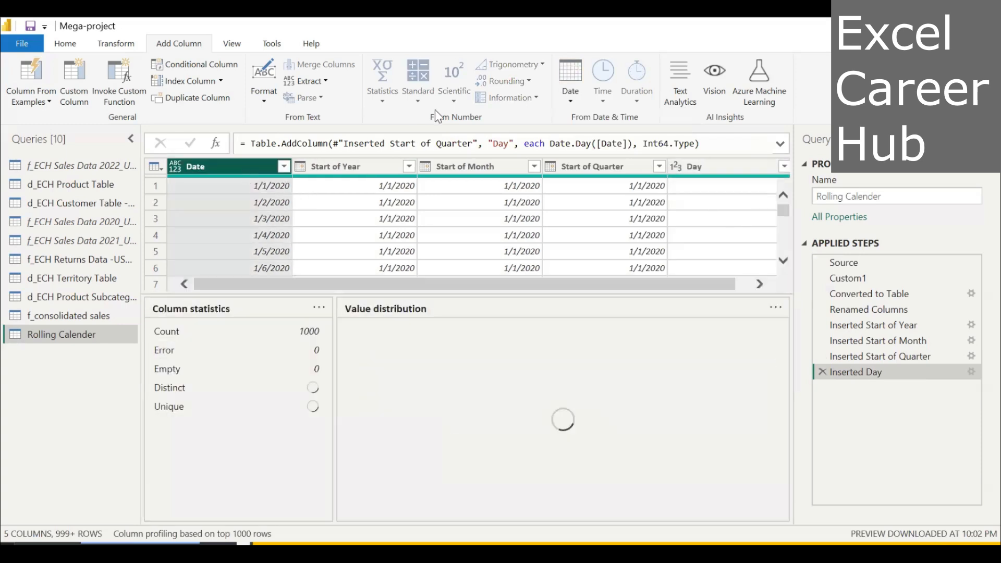
{"action": "left_click", "coordinate": [571, 101]}
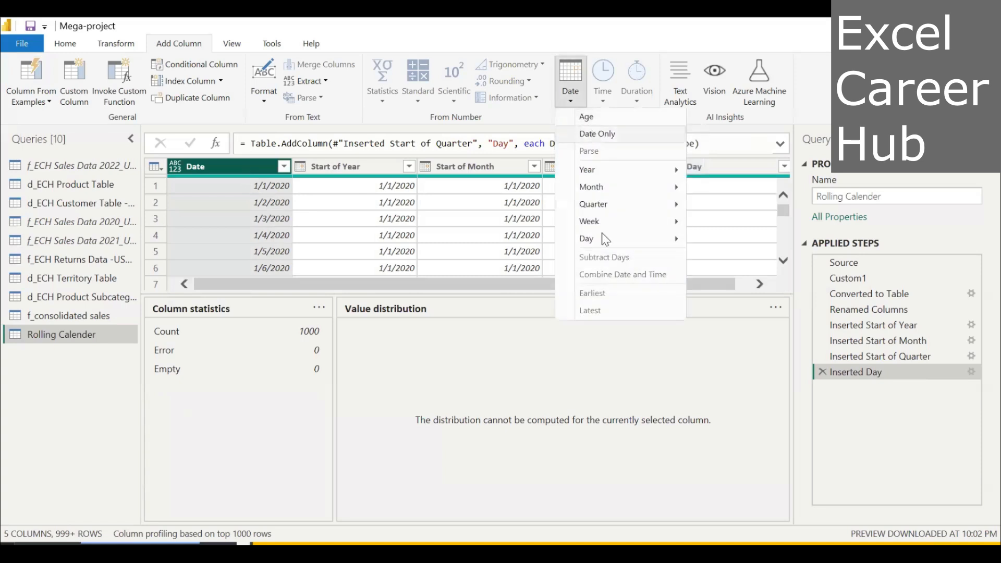
{"action": "mouse_move", "coordinate": [602, 244]}
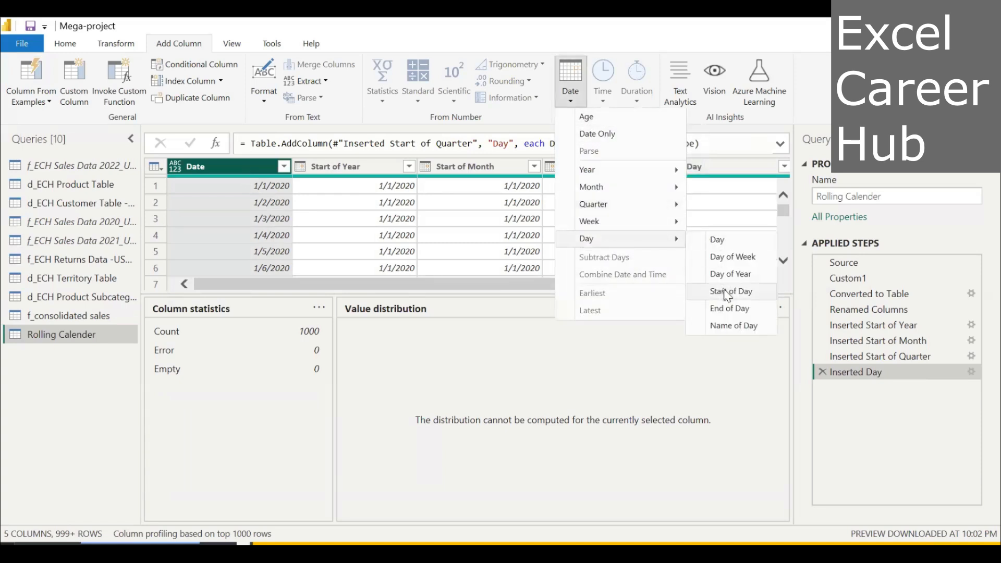
{"action": "left_click", "coordinate": [733, 326]}
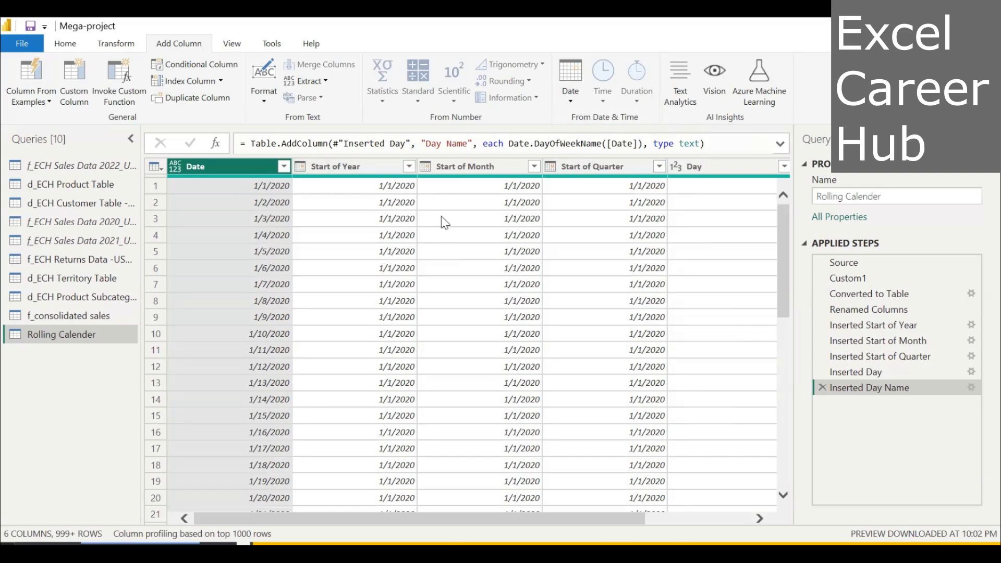
Add a Month Name column with the name of the month derived from the Date column.
{"action": "left_click", "coordinate": [573, 100]}
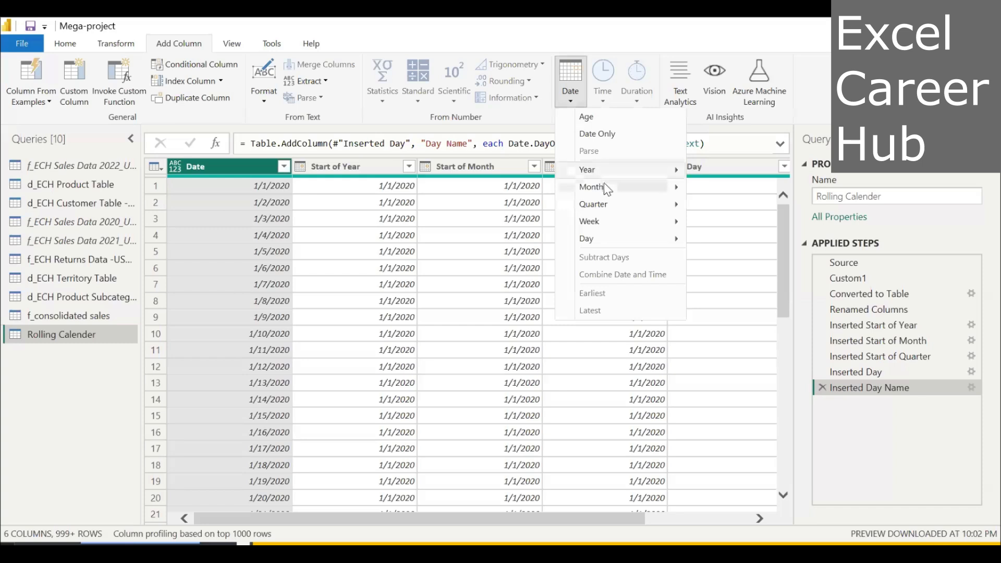
{"action": "mouse_move", "coordinate": [603, 187]}
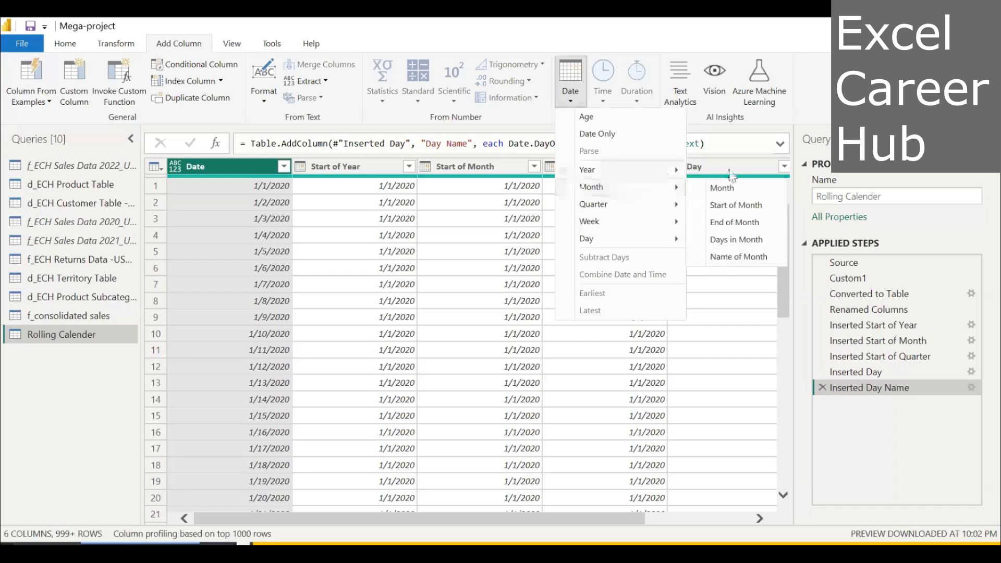
{"action": "left_click", "coordinate": [759, 258]}
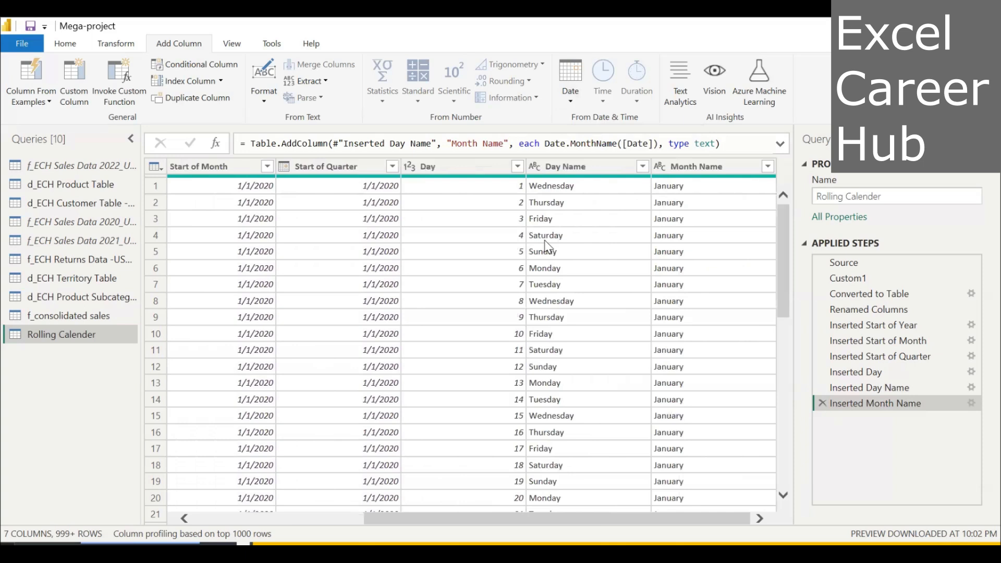
Close Power Query and apply its changes, and select the Date column of the Rolling Calender table in Table view.
{"action": "scroll", "coordinate": [545, 241], "scroll_direction": "left", "scroll_amount": 5}
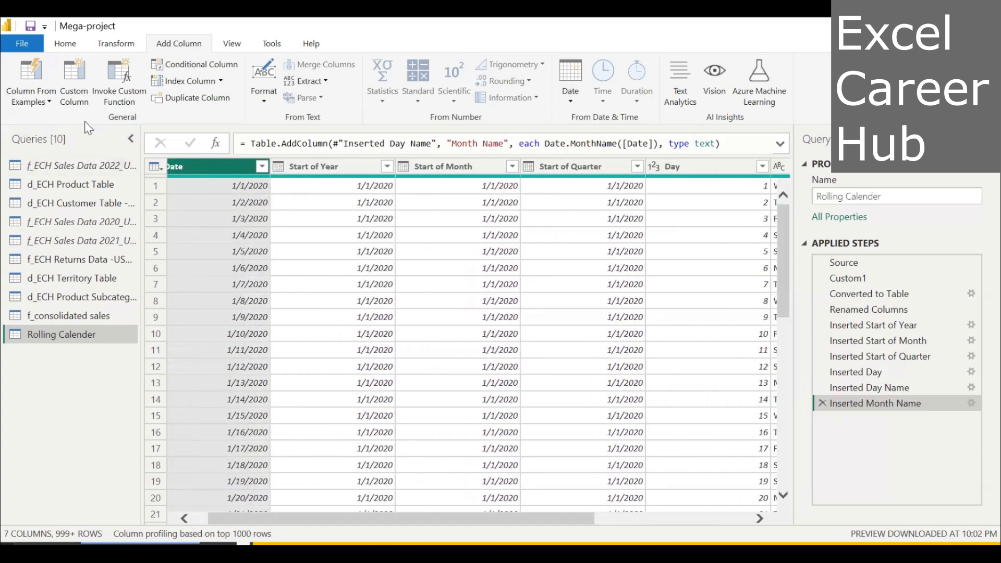
{"action": "left_click", "coordinate": [64, 44]}
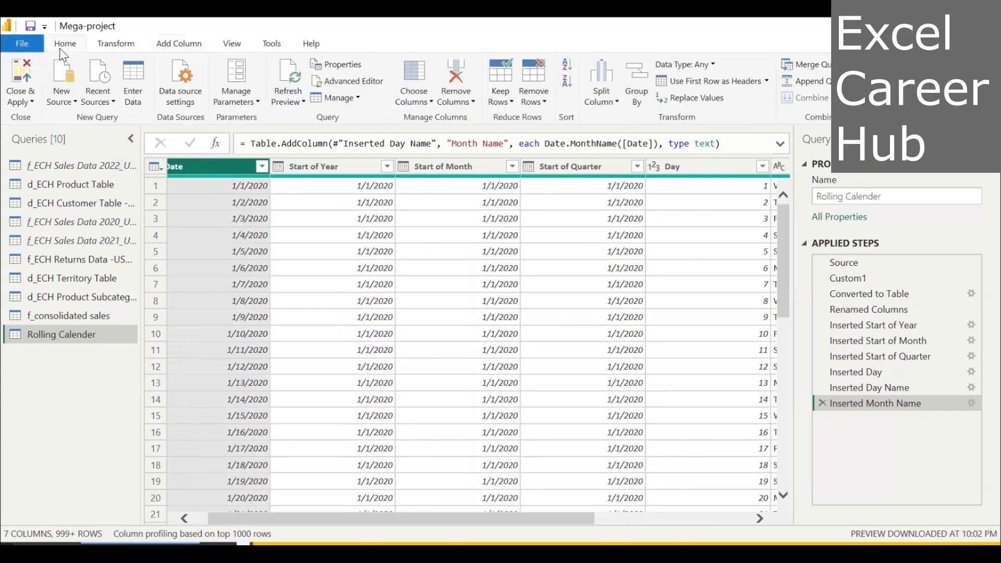
{"action": "left_click", "coordinate": [32, 100]}
{"action": "left_click", "coordinate": [46, 114]}
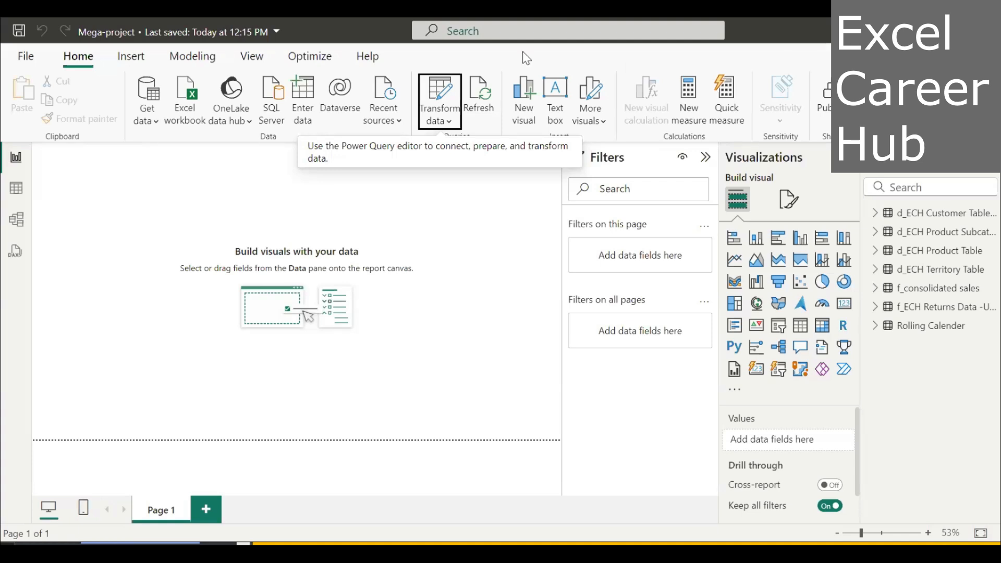
{"action": "left_click", "coordinate": [15, 194]}
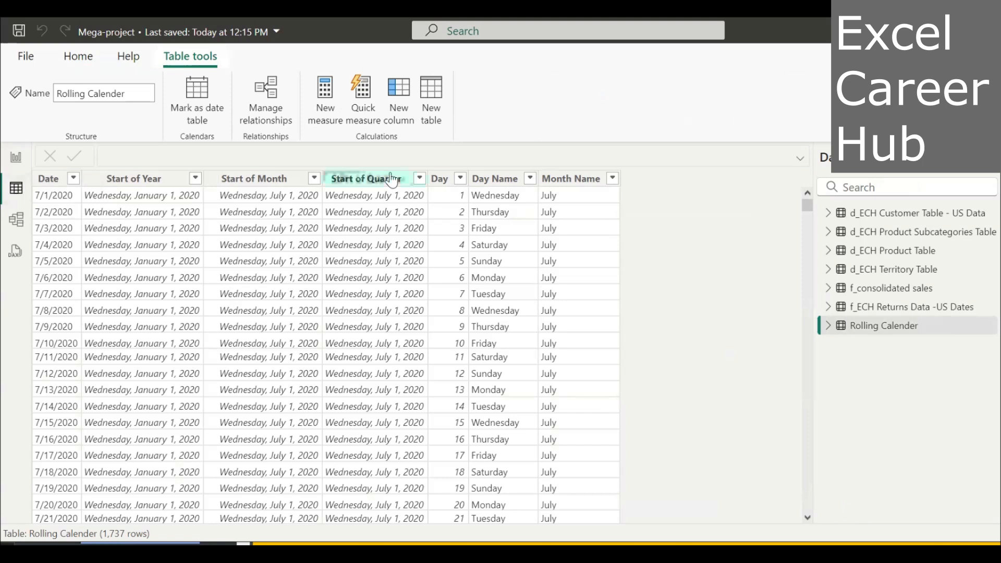
{"action": "left_click", "coordinate": [51, 180]}
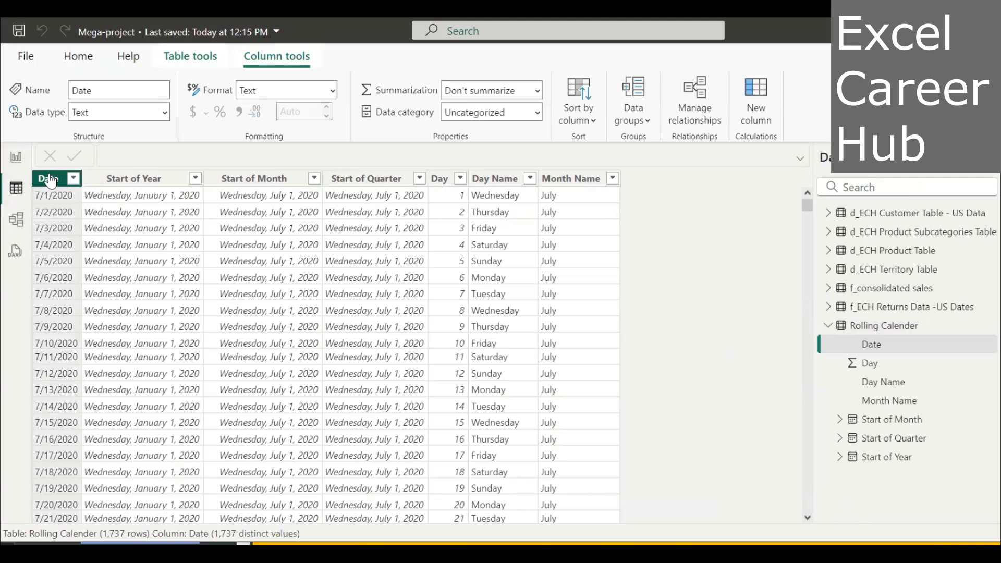
{"action": "left_click", "coordinate": [192, 57]}
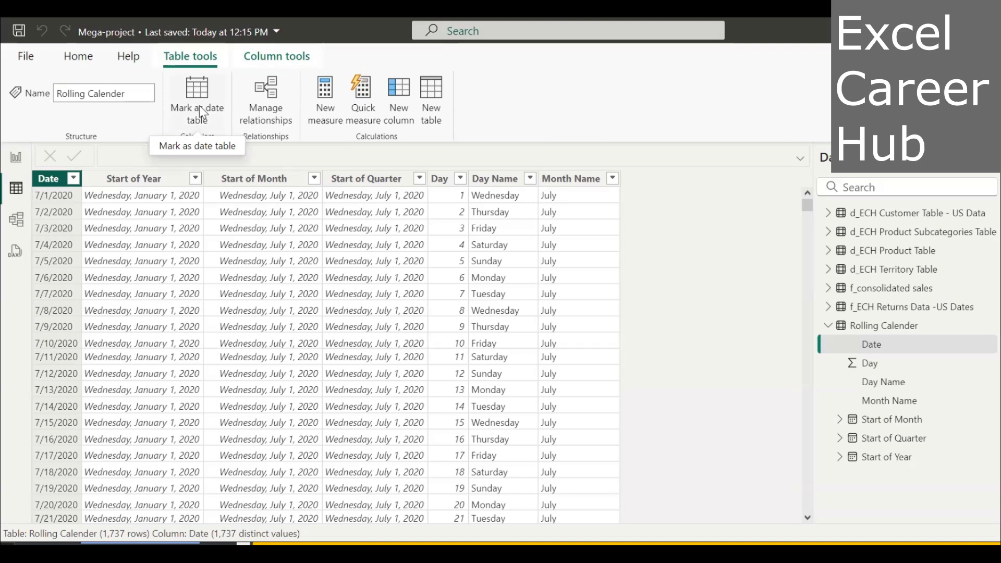
{"action": "left_click", "coordinate": [200, 107]}
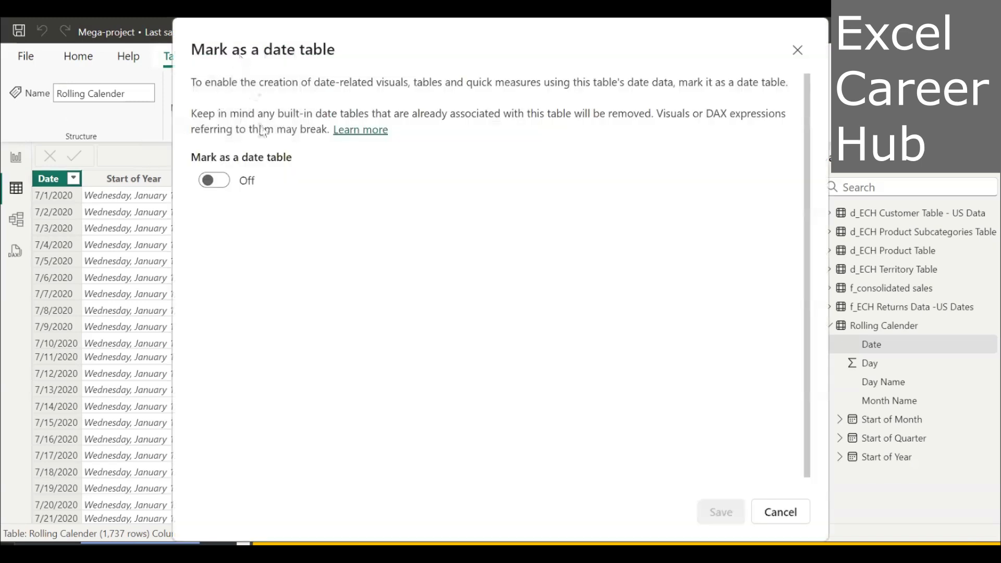
{"action": "left_click", "coordinate": [206, 182]}
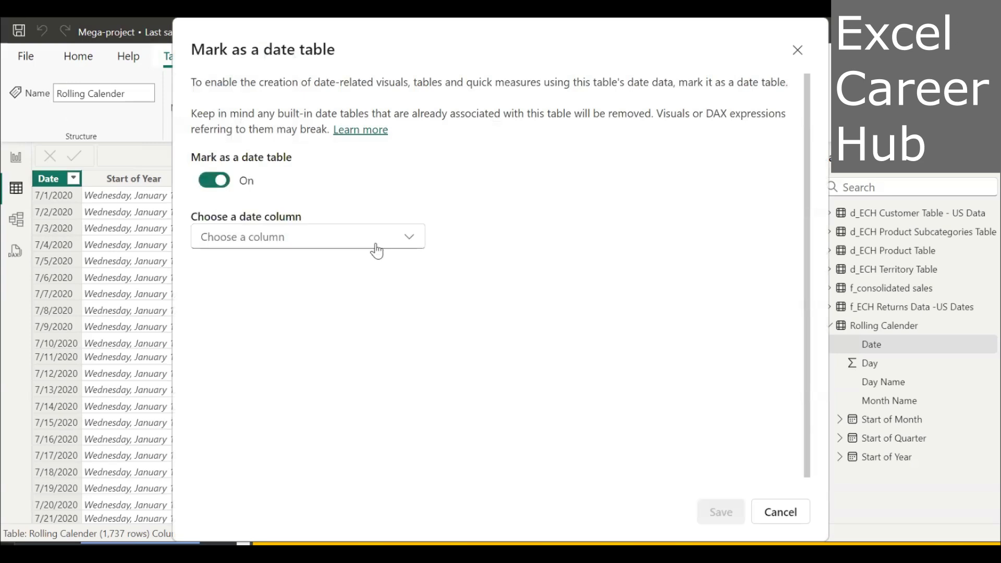
{"action": "left_click", "coordinate": [413, 239]}
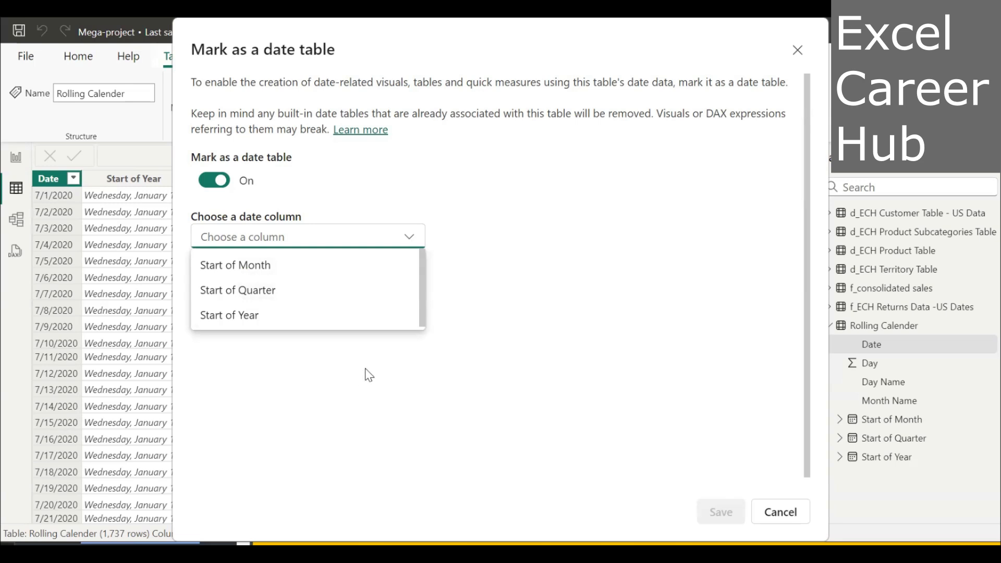
{"action": "left_click", "coordinate": [798, 50]}
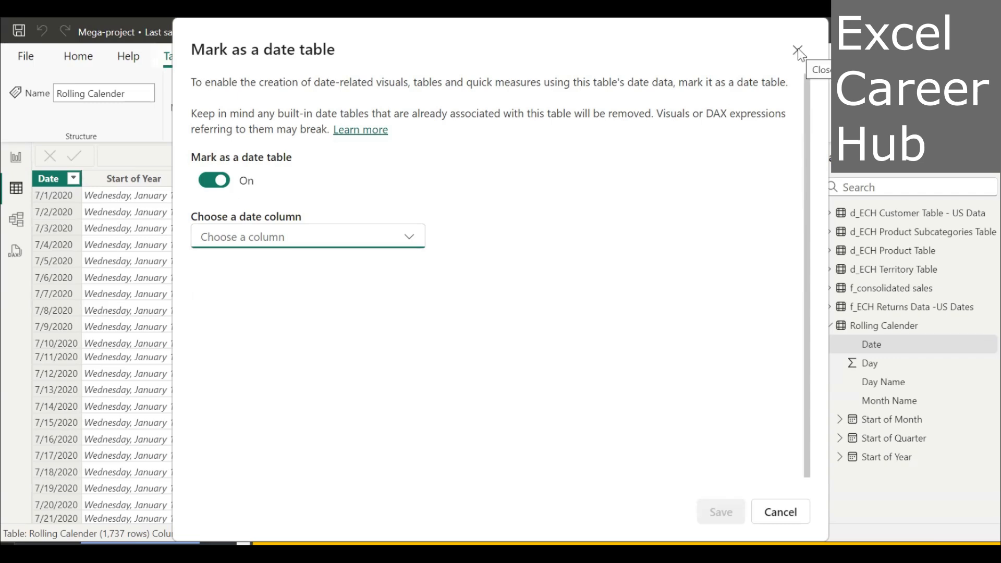
{"action": "left_click", "coordinate": [798, 50]}
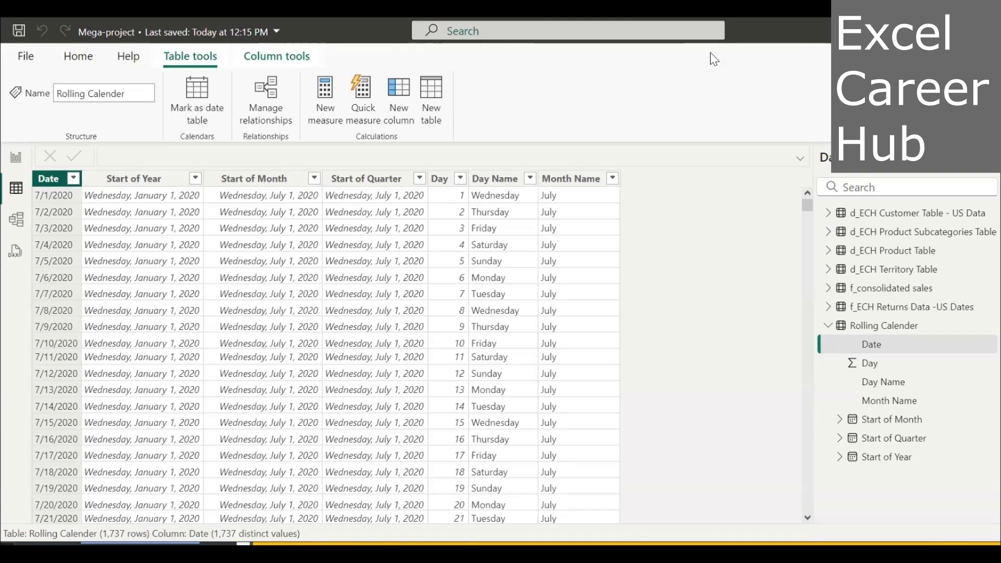
Change the Date column's data type to Date, accept the conversion, and refresh the calculated objects.
{"action": "left_click", "coordinate": [270, 58]}
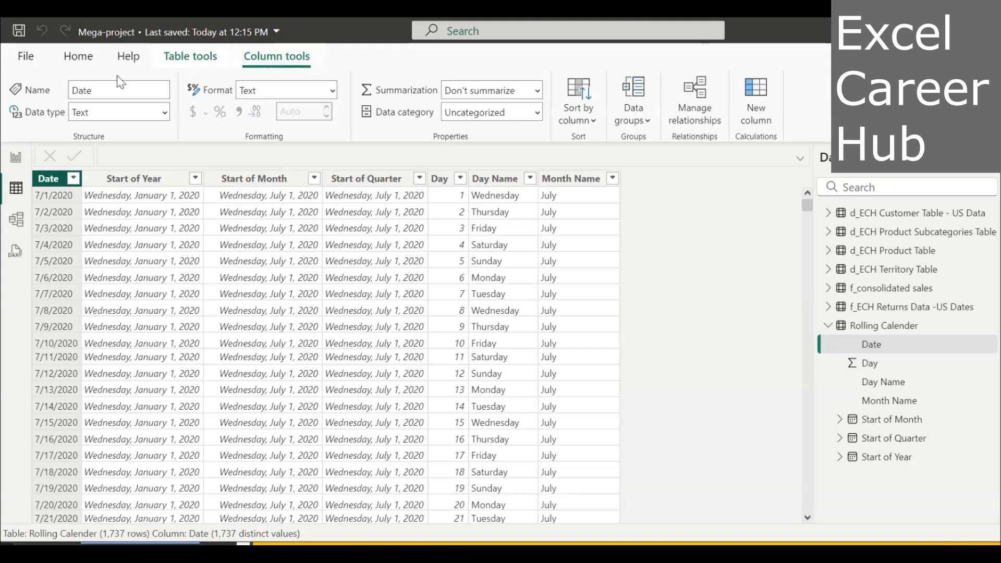
{"action": "left_click", "coordinate": [166, 115]}
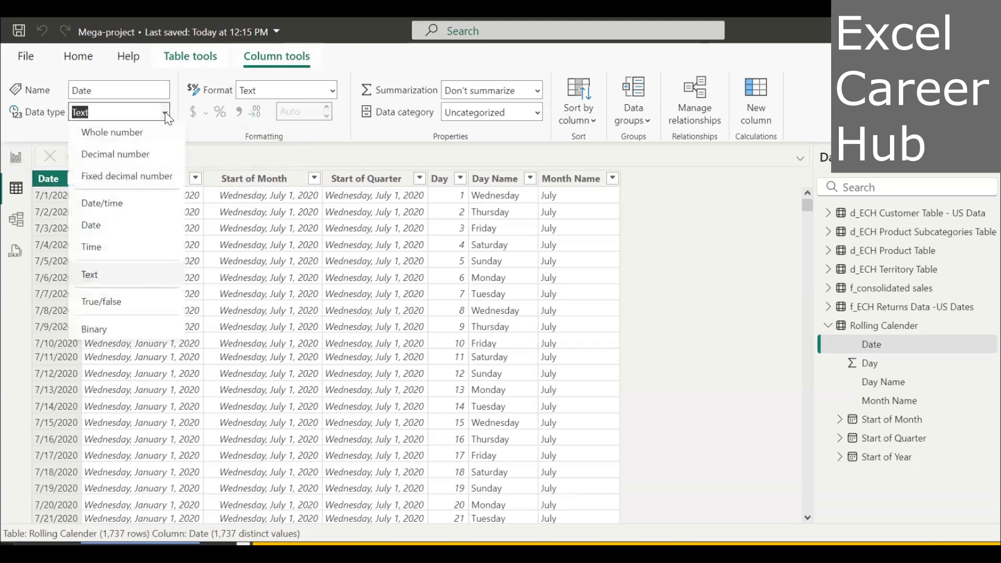
{"action": "left_click", "coordinate": [107, 227]}
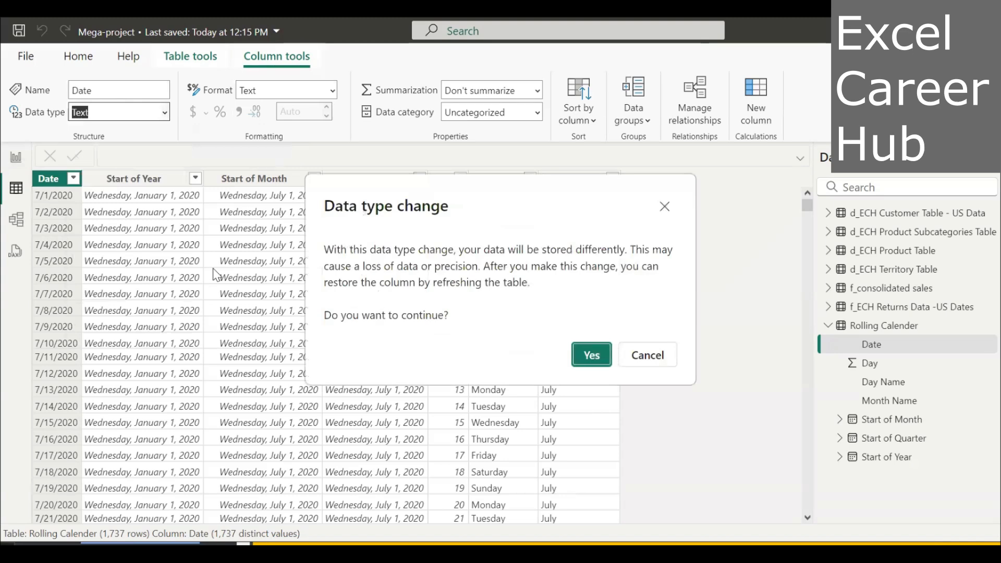
{"action": "left_click", "coordinate": [591, 360]}
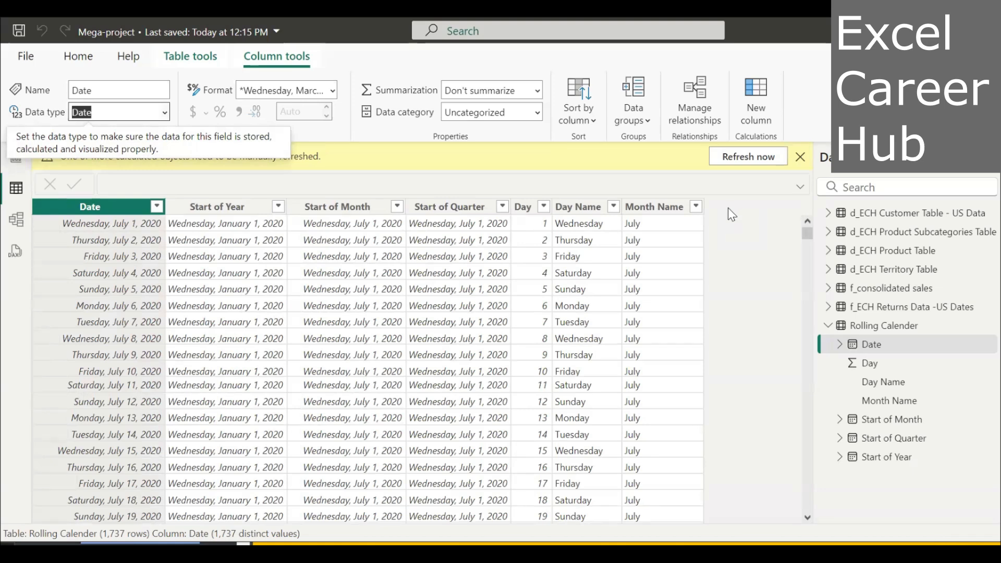
{"action": "left_click", "coordinate": [748, 157]}
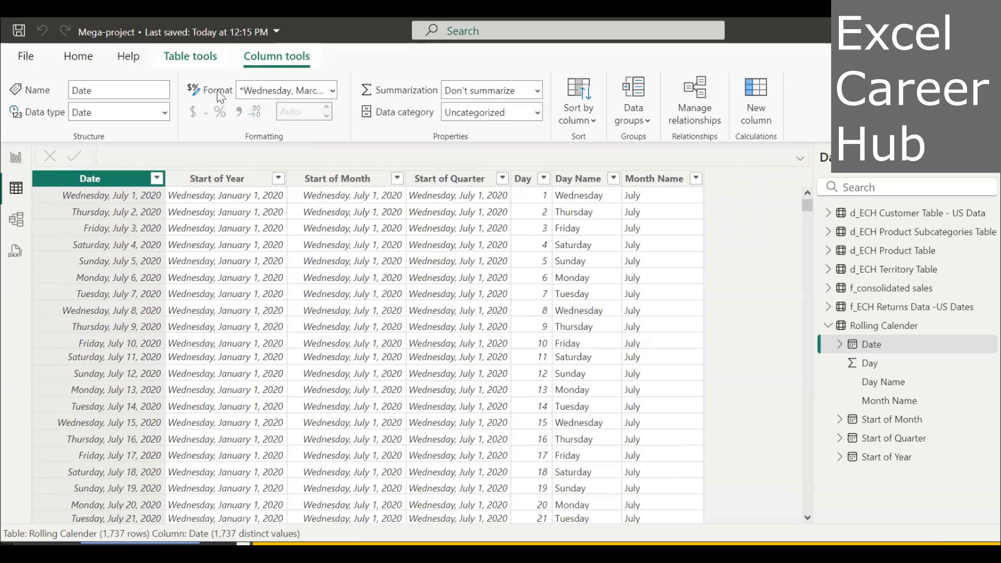
Set the Date column's display format to *3/14/2001 (Short Date).
{"action": "mouse_move", "coordinate": [218, 91]}
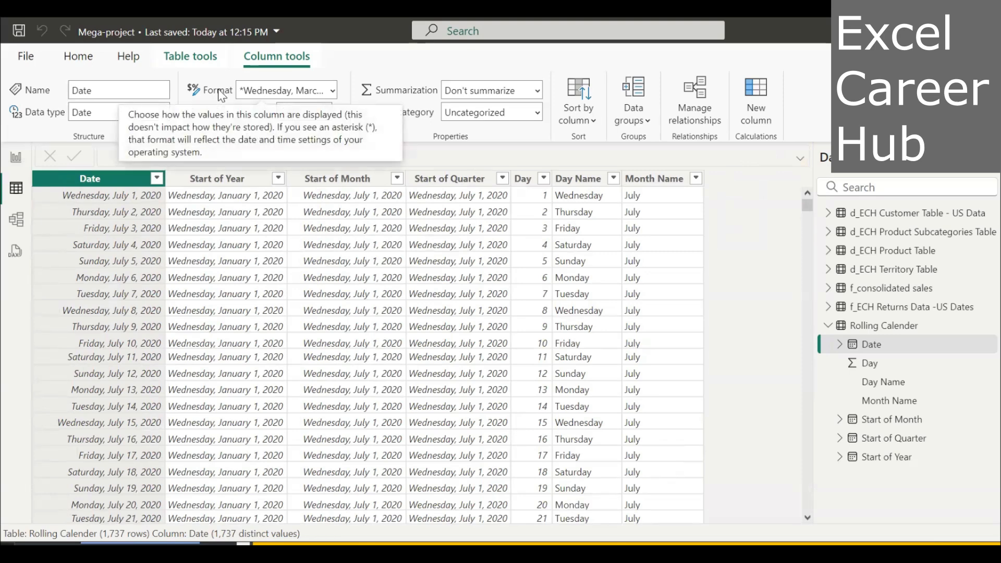
{"action": "left_click", "coordinate": [333, 90]}
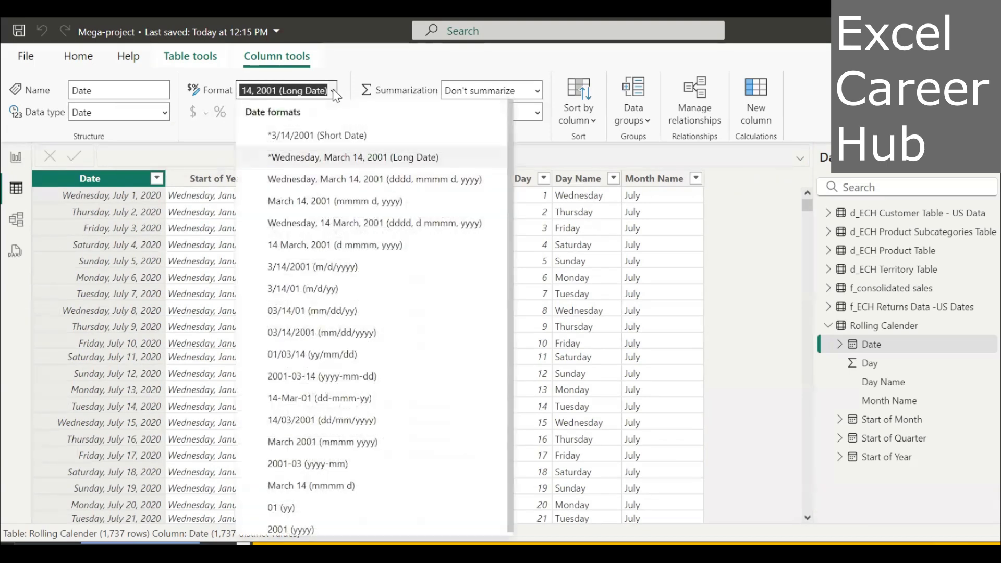
{"action": "left_click", "coordinate": [343, 134]}
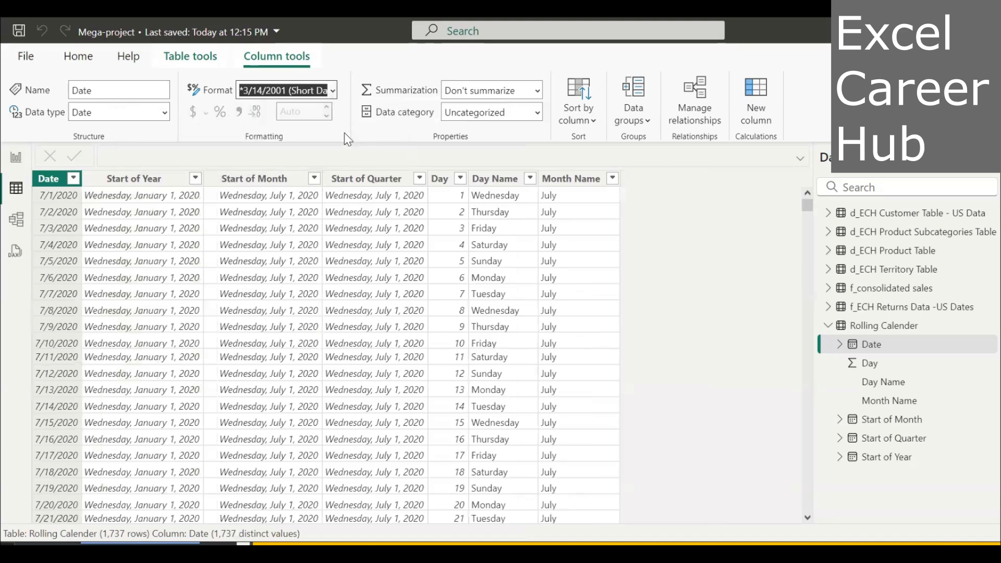
Mark the Rolling Calender table as a date table using Date as its date column, and save the setting.
{"action": "left_click", "coordinate": [204, 57]}
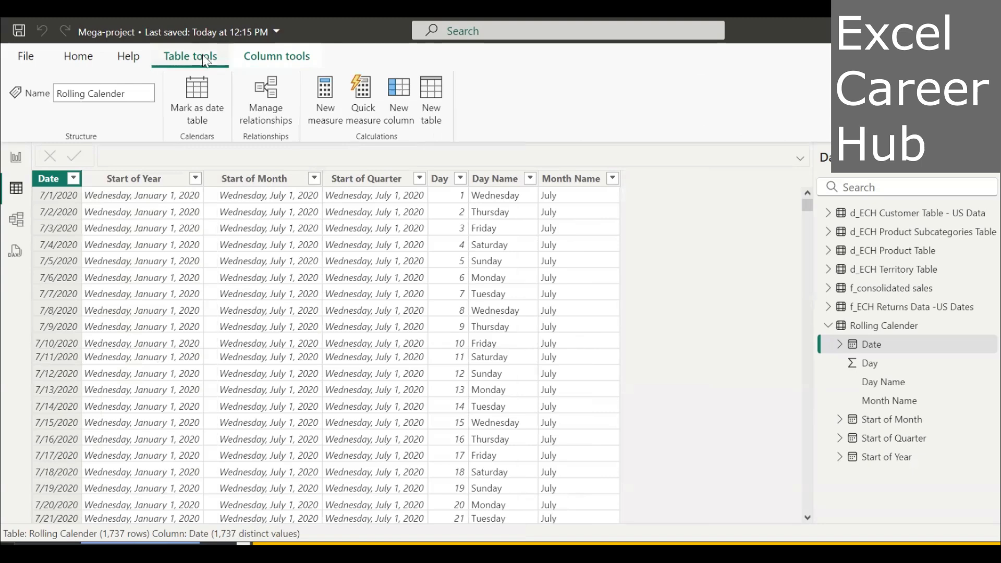
{"action": "left_click", "coordinate": [203, 104]}
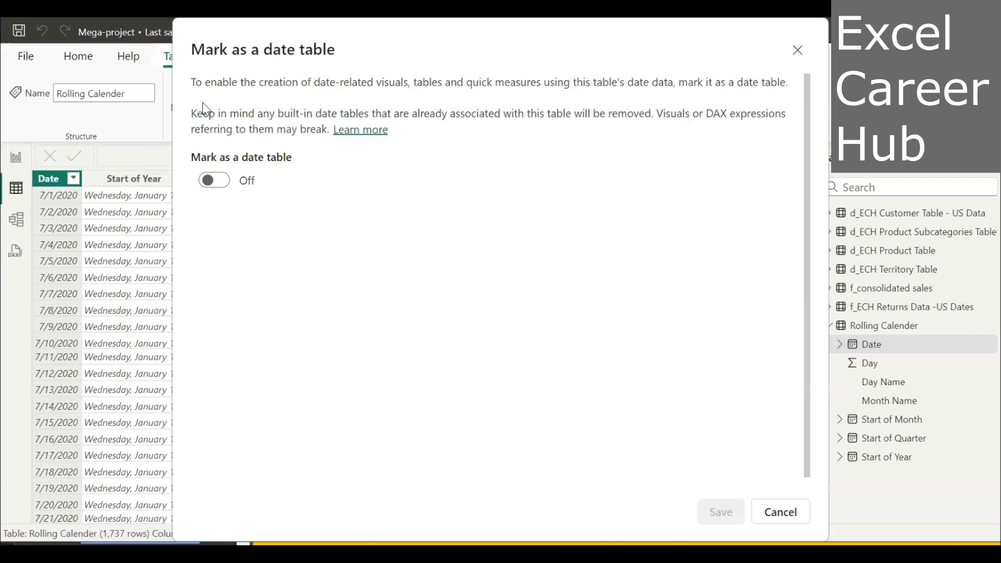
{"action": "left_click", "coordinate": [211, 183]}
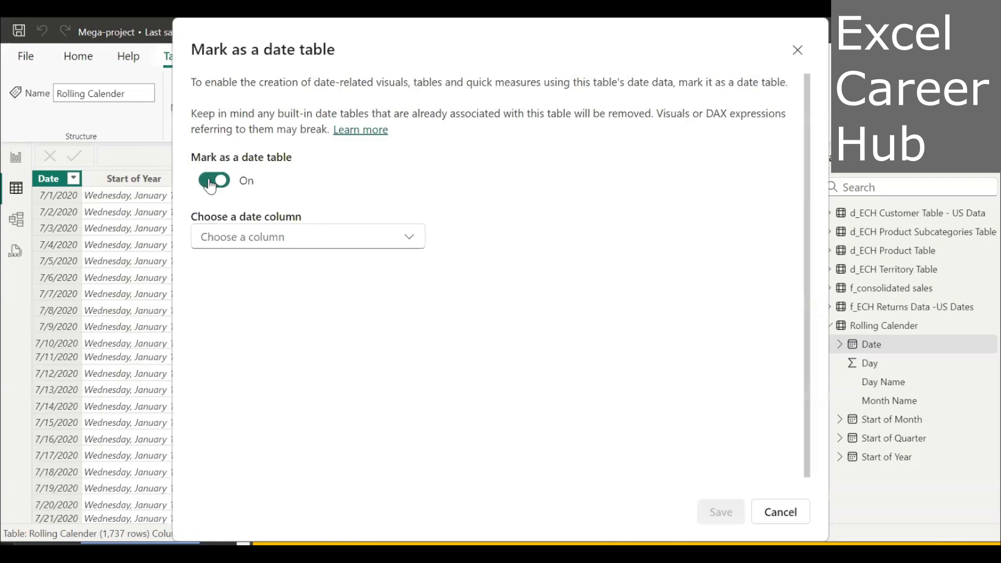
{"action": "left_click", "coordinate": [410, 239]}
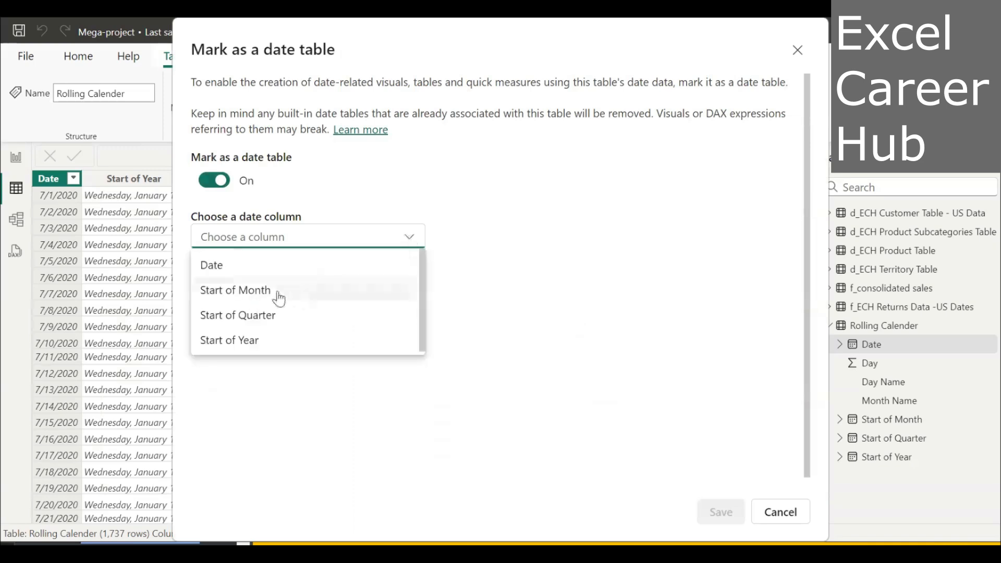
{"action": "left_click", "coordinate": [256, 268]}
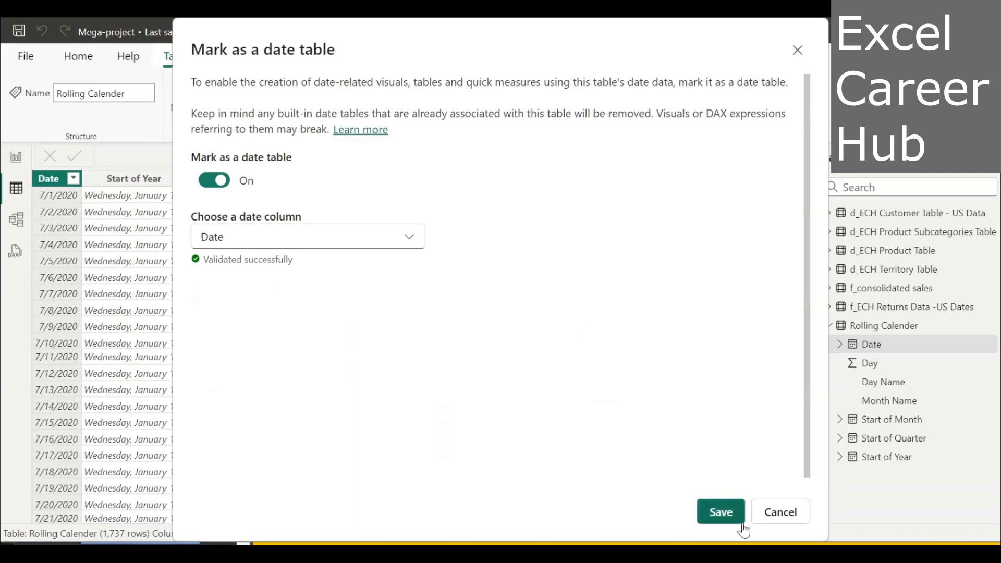
{"action": "left_click", "coordinate": [721, 512]}
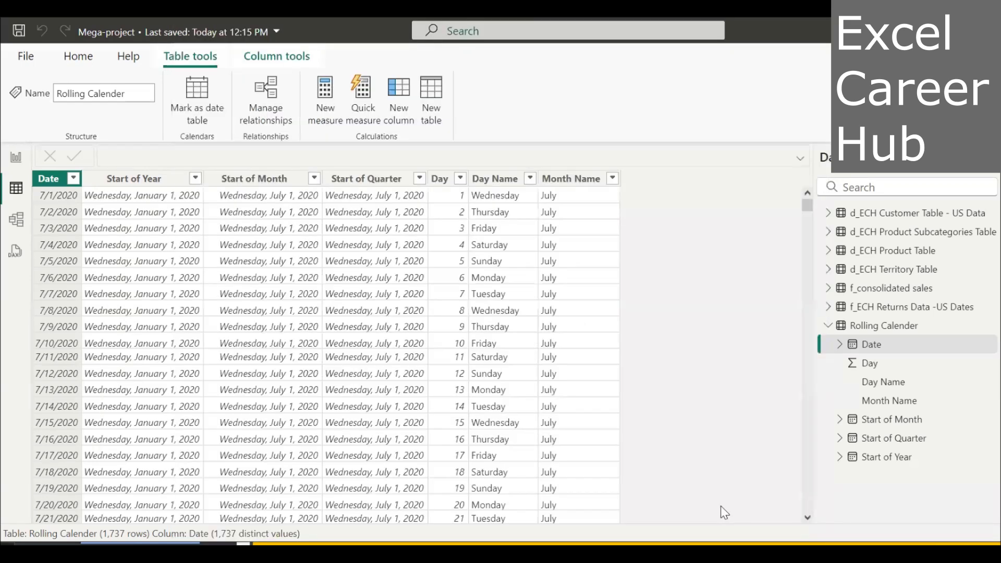
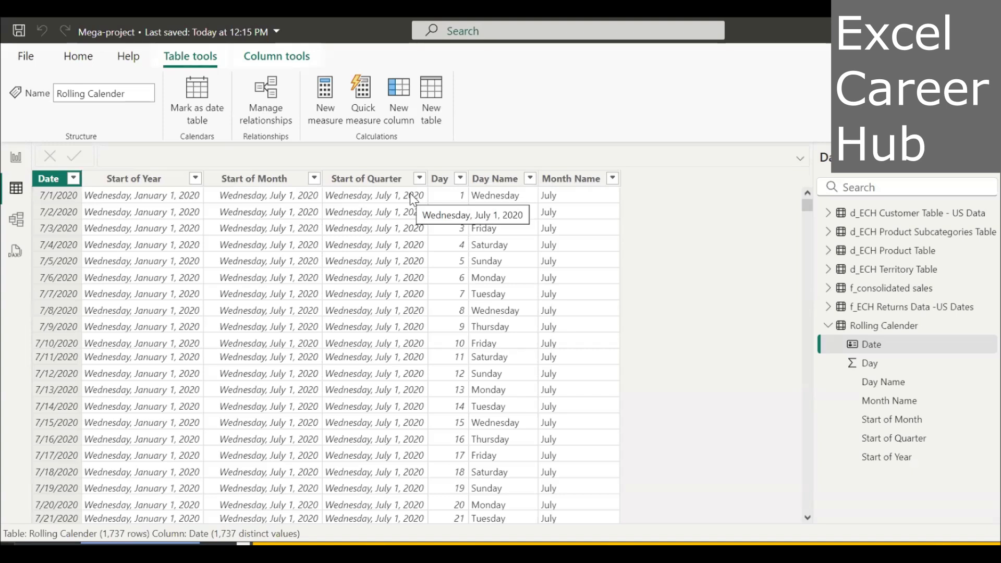
{"action": "left_click", "coordinate": [279, 58]}
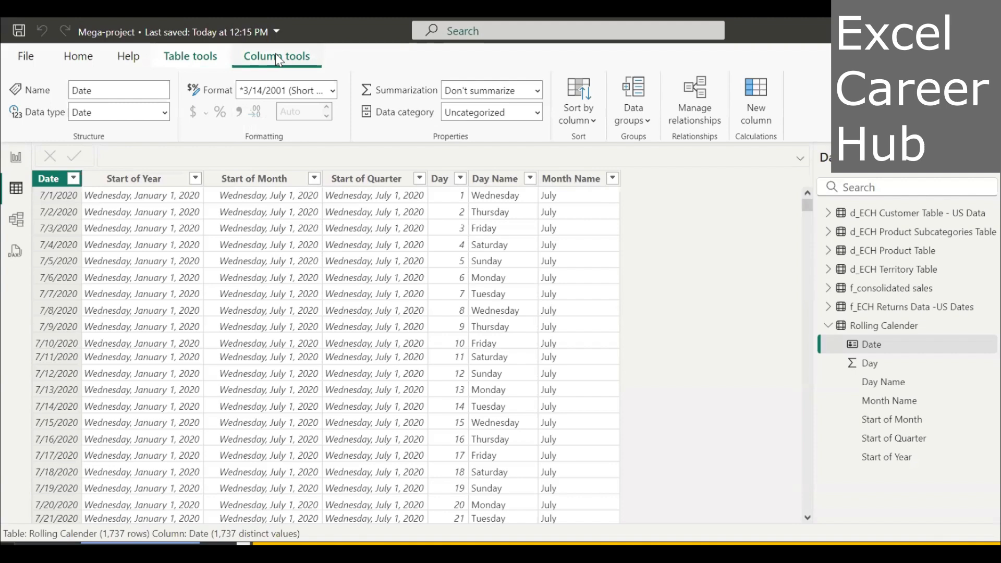
{"action": "left_click", "coordinate": [594, 121]}
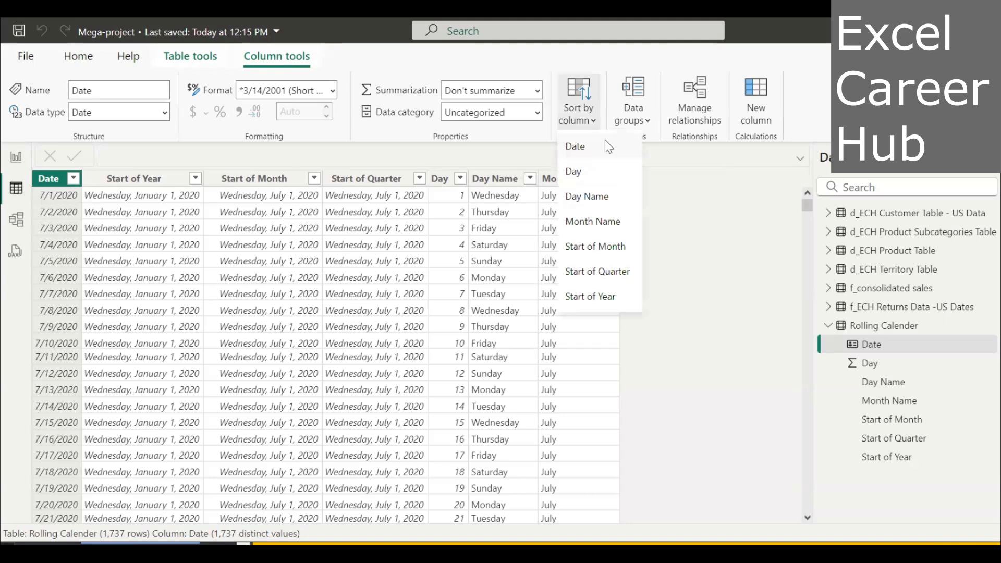
{"action": "left_click", "coordinate": [605, 140]}
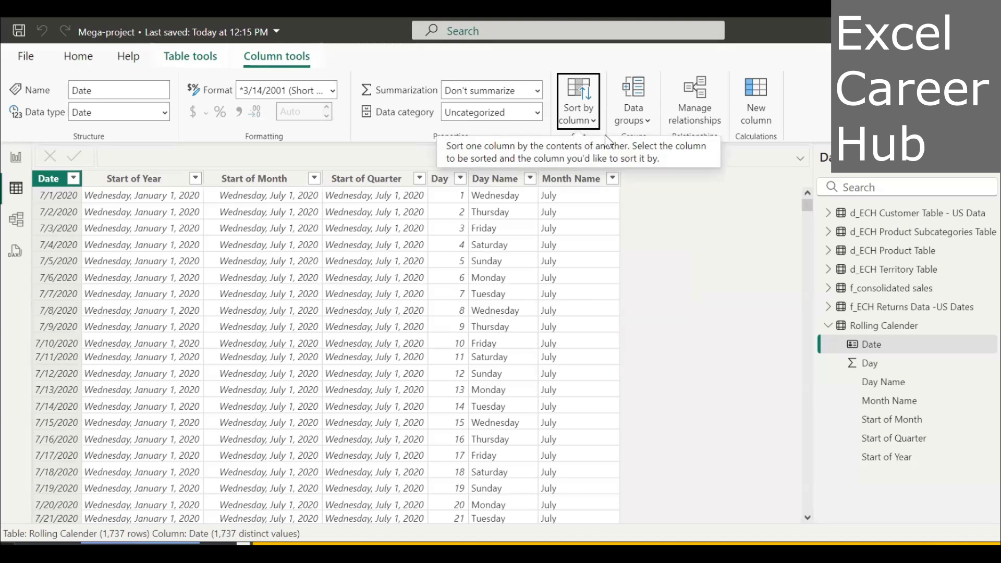
{"action": "left_click", "coordinate": [596, 121]}
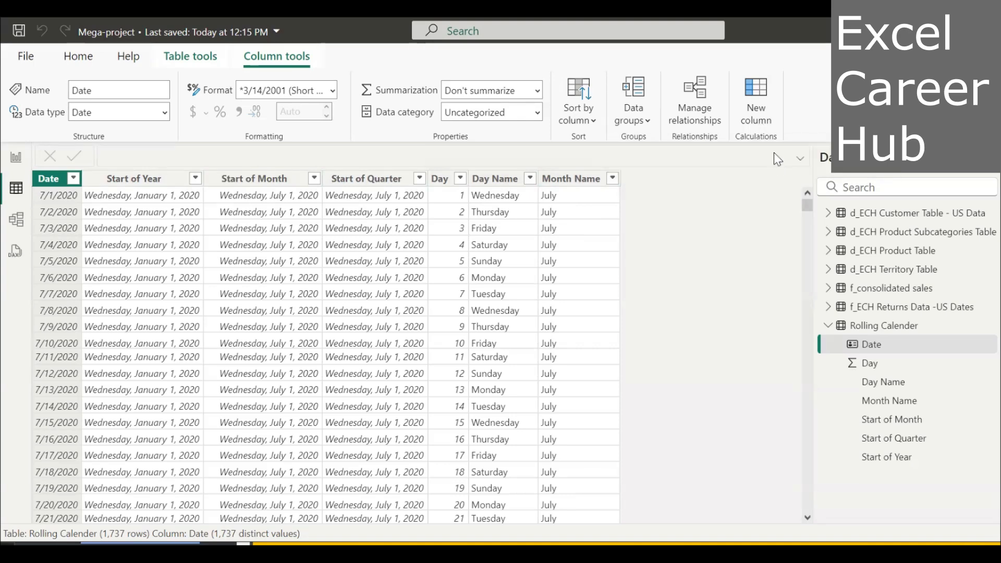
Add a calculated column to the Rolling Calender table with the formula Month = FORMAT('Rolling Calender'[Date],"mm").
{"action": "left_click", "coordinate": [765, 121]}
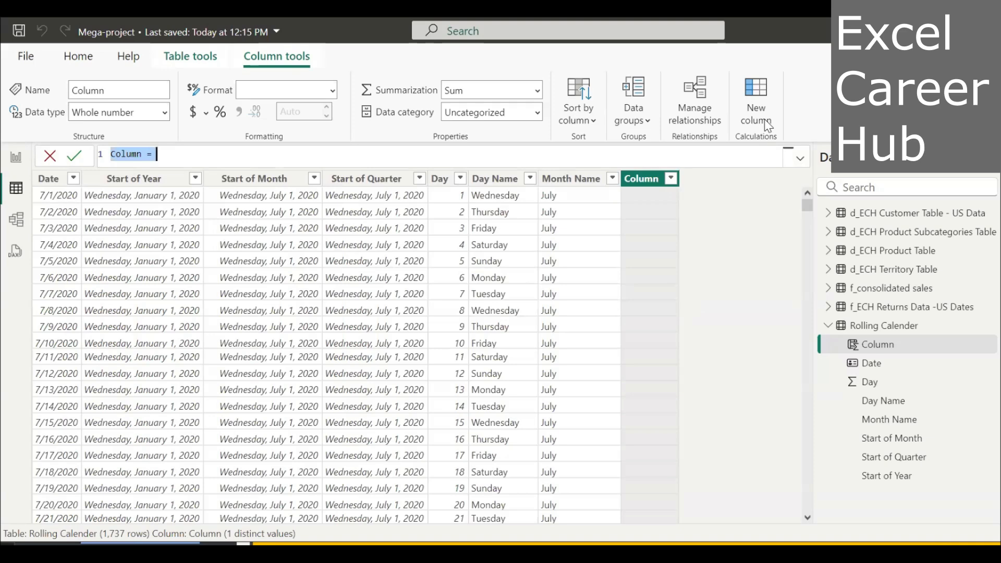
{"action": "type", "text": "Month"}
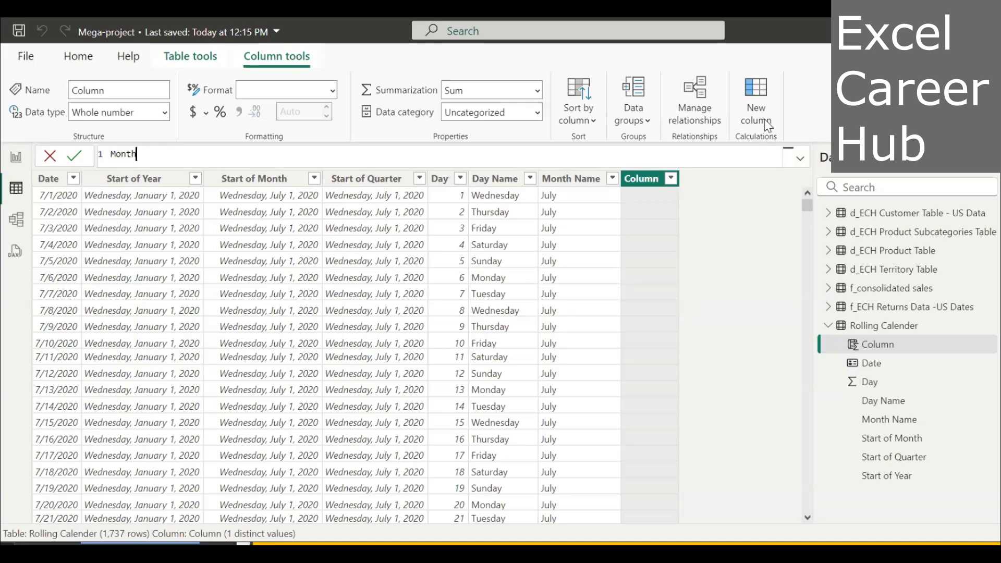
{"action": "type", "text": "="}
{"action": "type", "text": "F"}
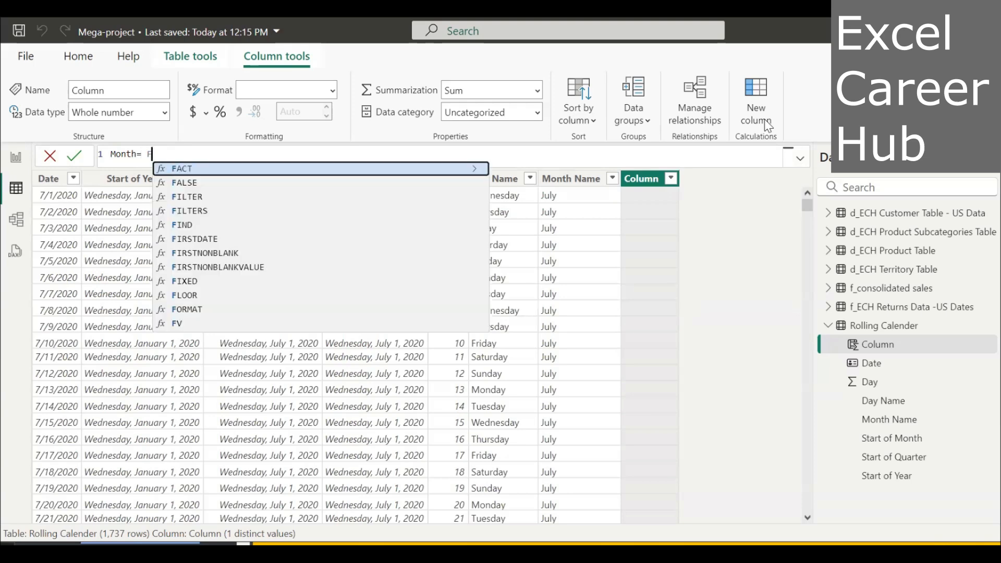
{"action": "type", "text": "ormat"}
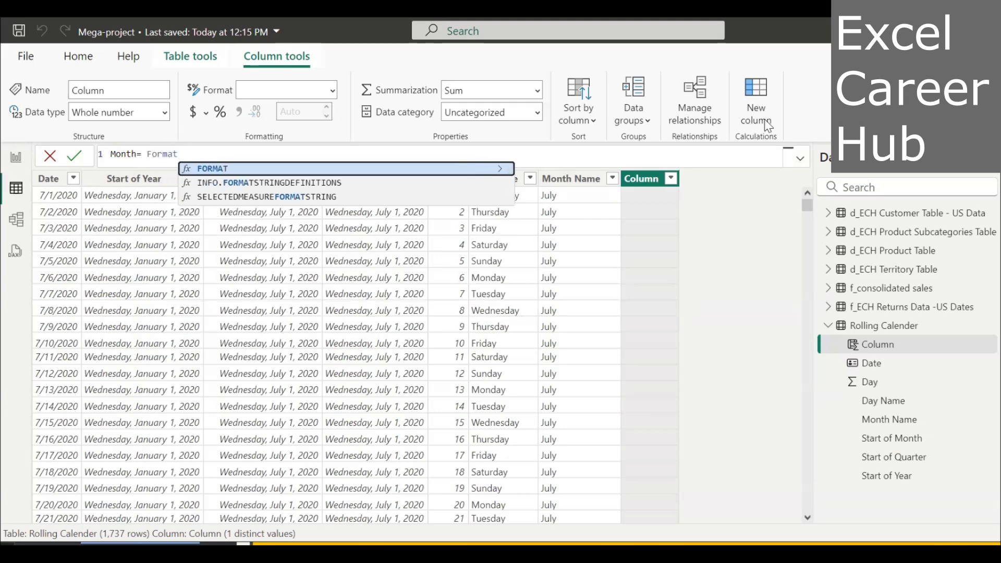
{"action": "key", "text": "Tab"}
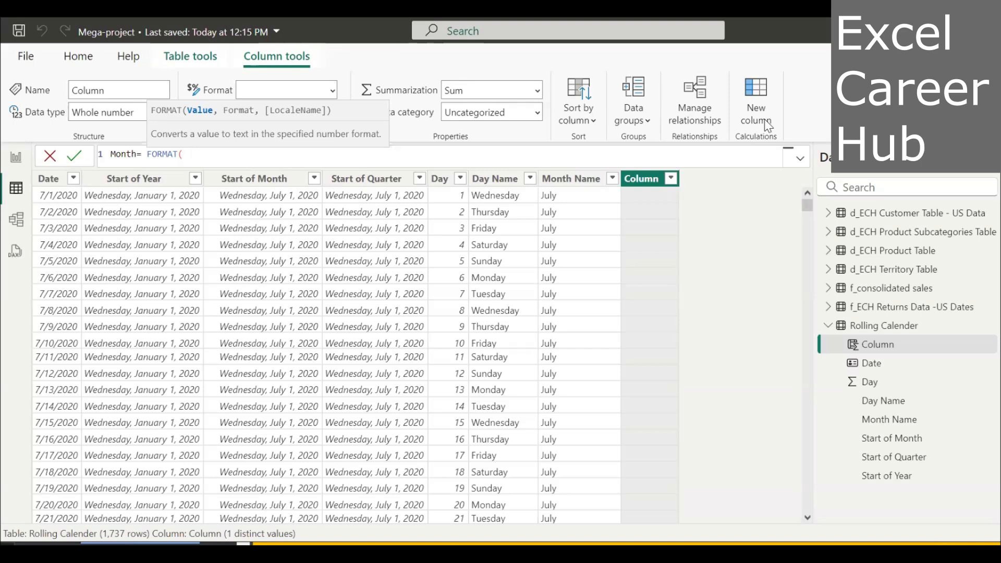
{"action": "type", "text": "Rollin"}
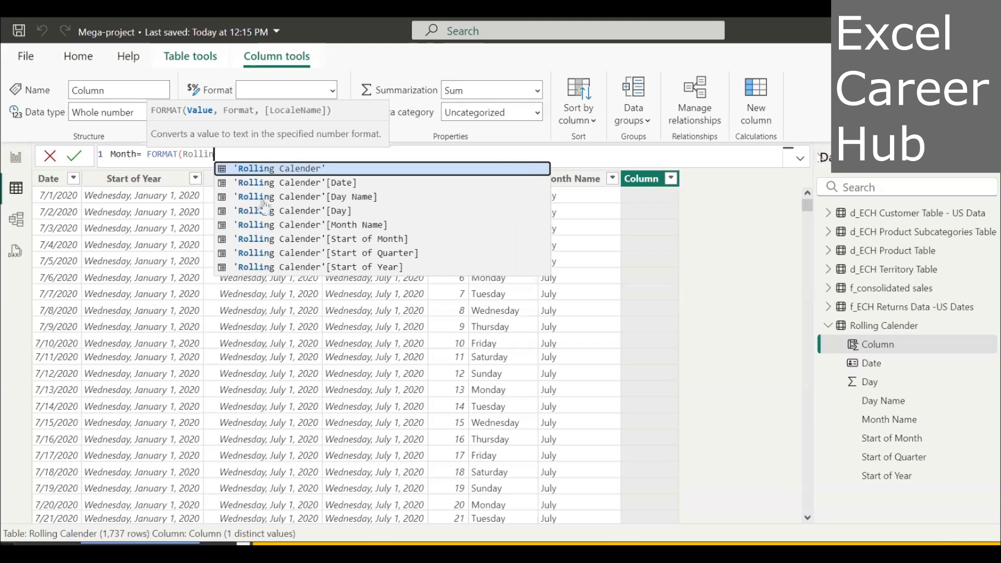
{"action": "left_click", "coordinate": [274, 188]}
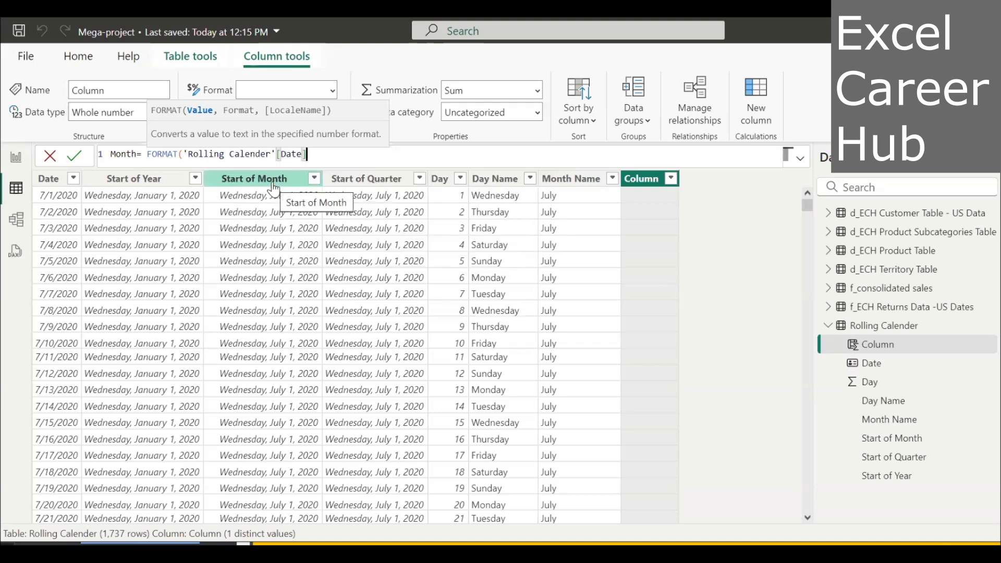
{"action": "type", "text": ","}
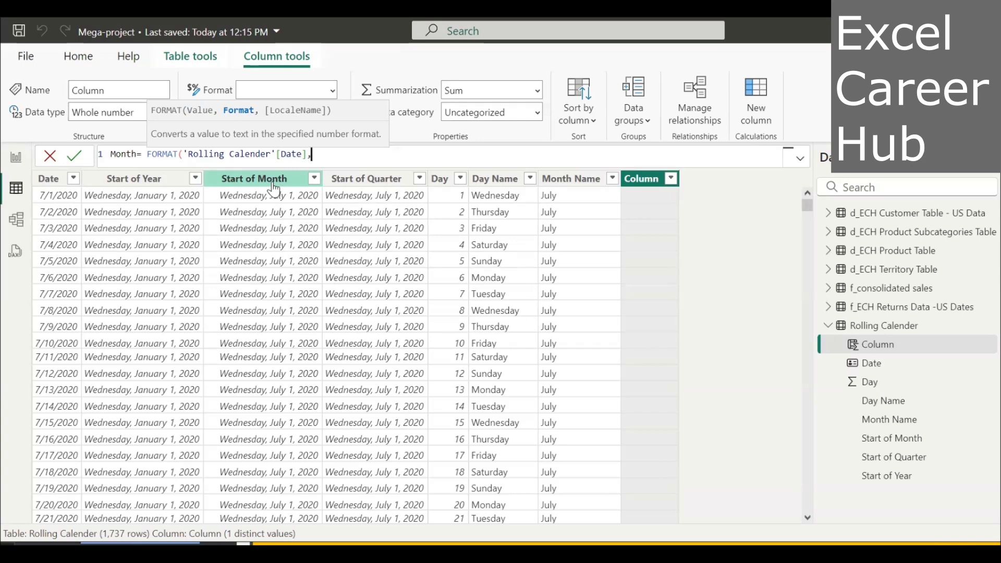
{"action": "type", "text": "\""}
{"action": "type", "text": "mm"}
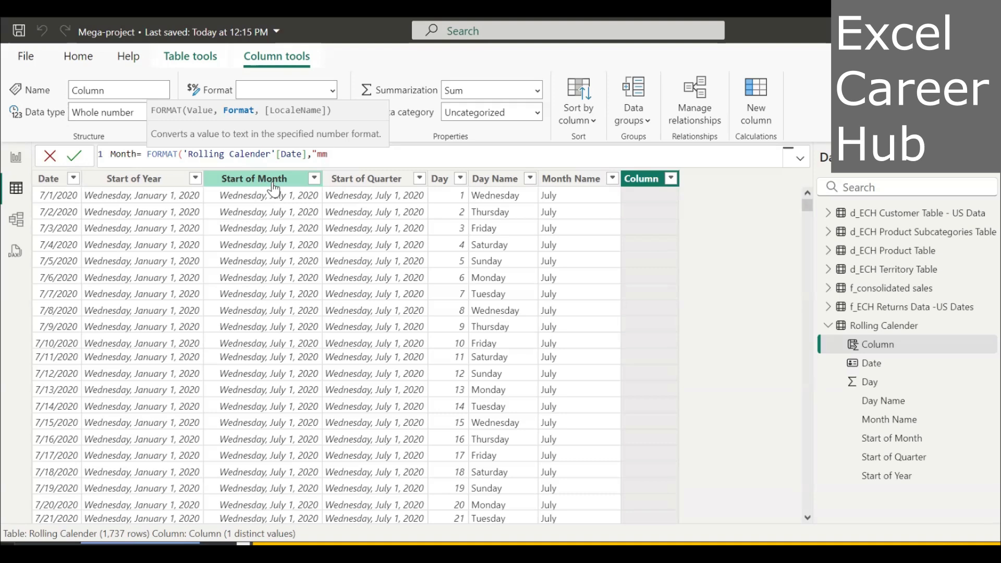
{"action": "type", "text": "\""}
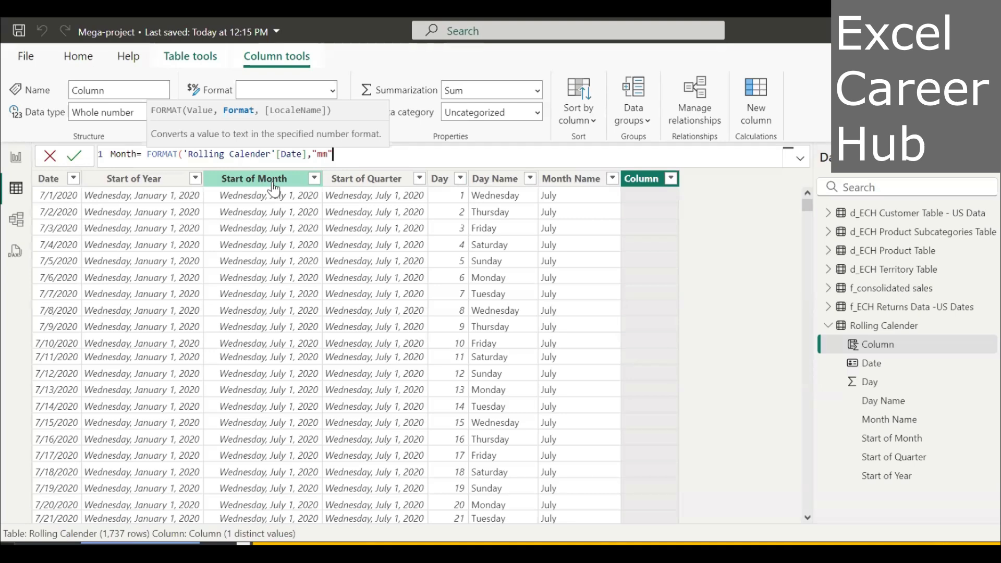
{"action": "type", "text": ")"}
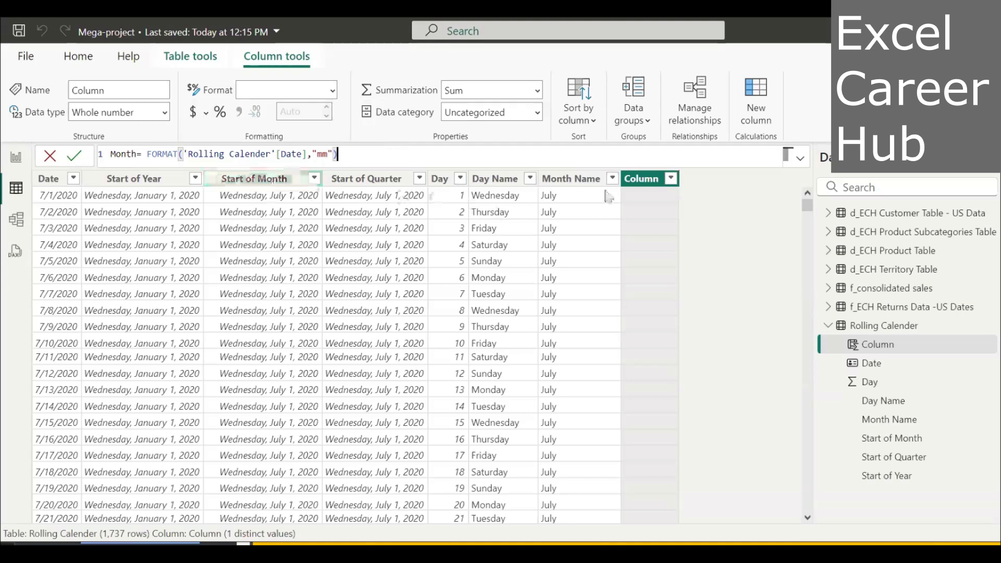
{"action": "key", "text": "Return"}
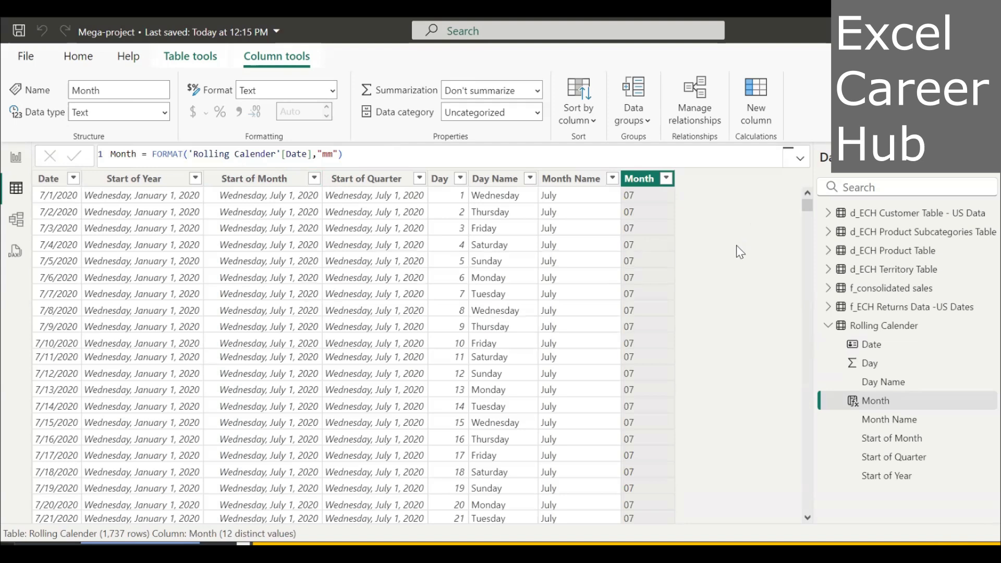
Try to sort the Date column by the Month column.
{"action": "left_click", "coordinate": [55, 181]}
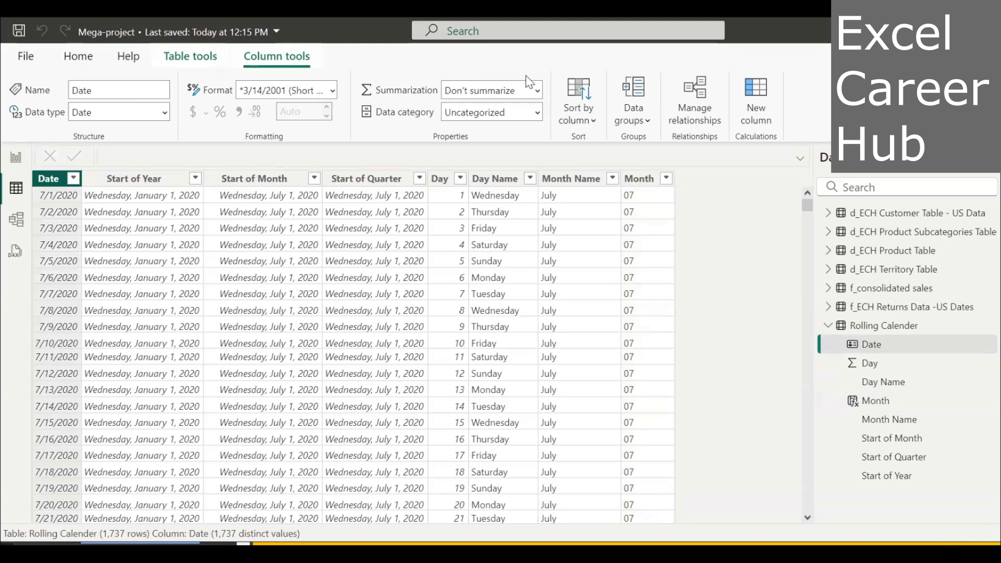
{"action": "left_click", "coordinate": [593, 124]}
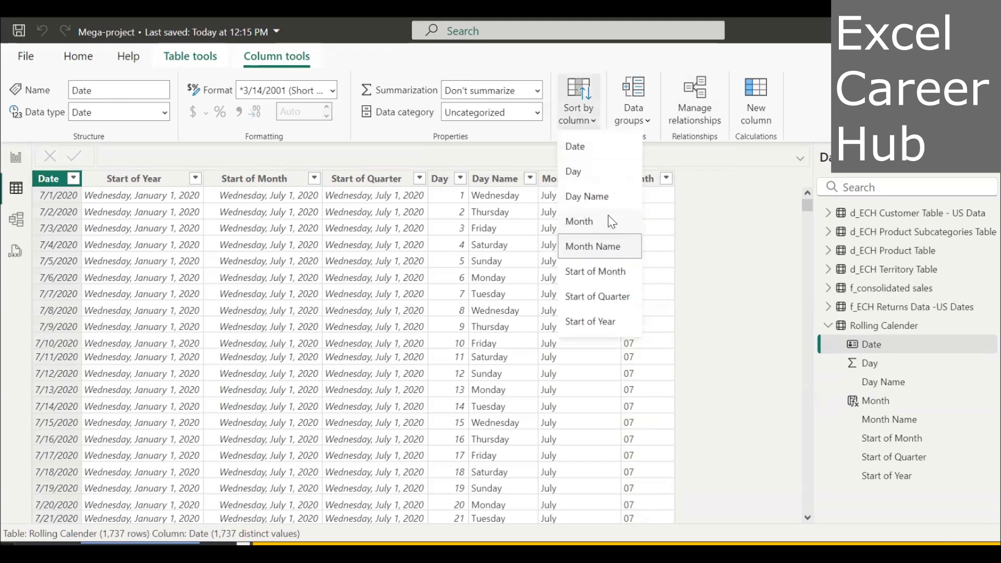
{"action": "left_click", "coordinate": [611, 222]}
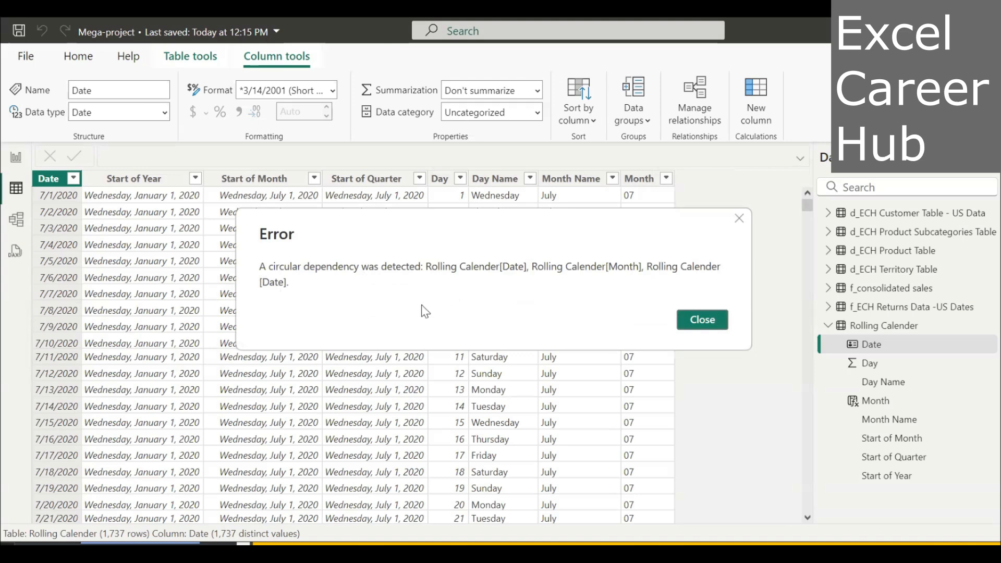
{"action": "left_click", "coordinate": [710, 320]}
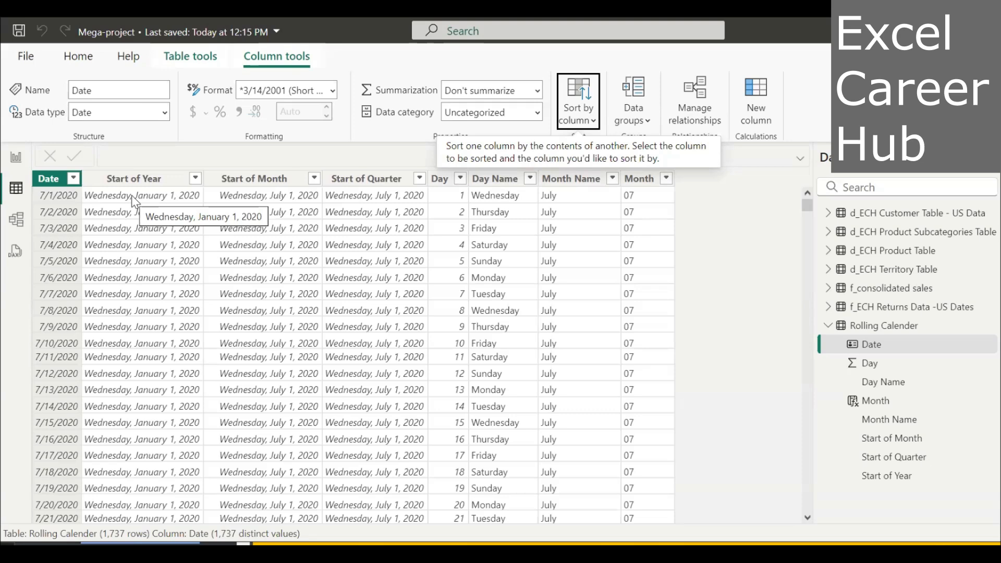
Replace the Month column's formula with Month = MONTH('Rolling Calender'[Date]).
{"action": "left_click", "coordinate": [639, 184]}
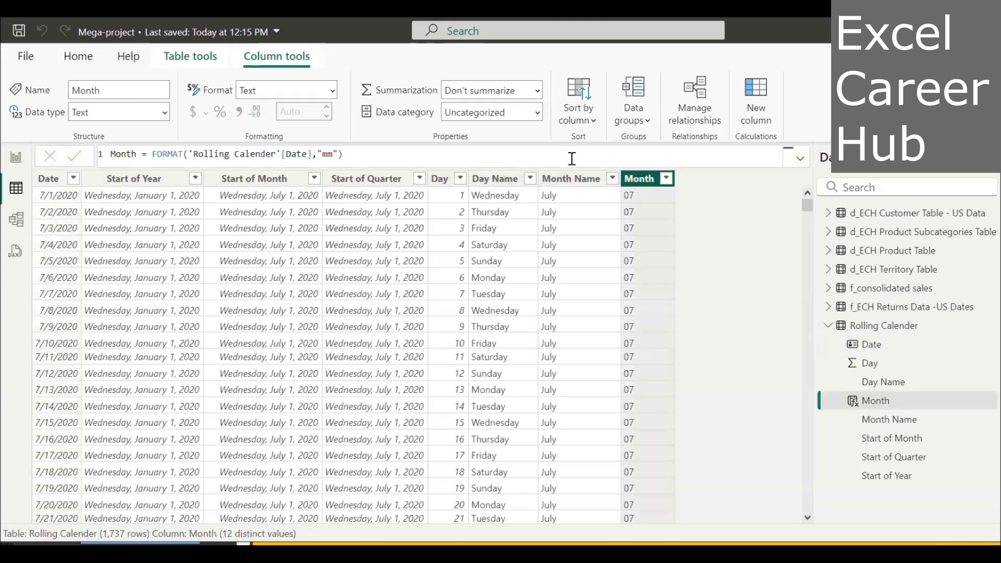
{"action": "left_click", "coordinate": [343, 155]}
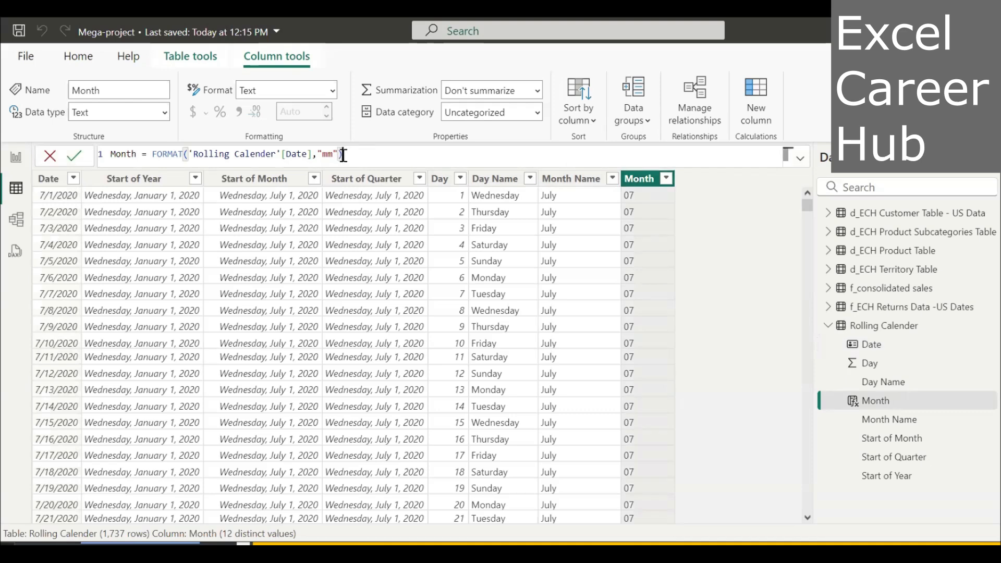
{"action": "key", "text": "BackSpace"}
{"action": "key", "text": "BackSpace"}
{"action": "key", "text": "BackSpace"}
{"action": "key", "text": "BackSpace"}
{"action": "key", "text": "BackSpace"}
{"action": "key", "text": "BackSpace"}
{"action": "key", "text": "BackSpace"}
{"action": "key", "text": "BackSpace"}
{"action": "key", "text": "BackSpace"}
{"action": "key", "text": "BackSpace"}
{"action": "key", "text": "BackSpace"}
{"action": "key", "text": "BackSpace"}
{"action": "key", "text": "BackSpace"}
{"action": "key", "text": "BackSpace"}
{"action": "key", "text": "BackSpace"}
{"action": "key", "text": "BackSpace"}
{"action": "key", "text": "BackSpace"}
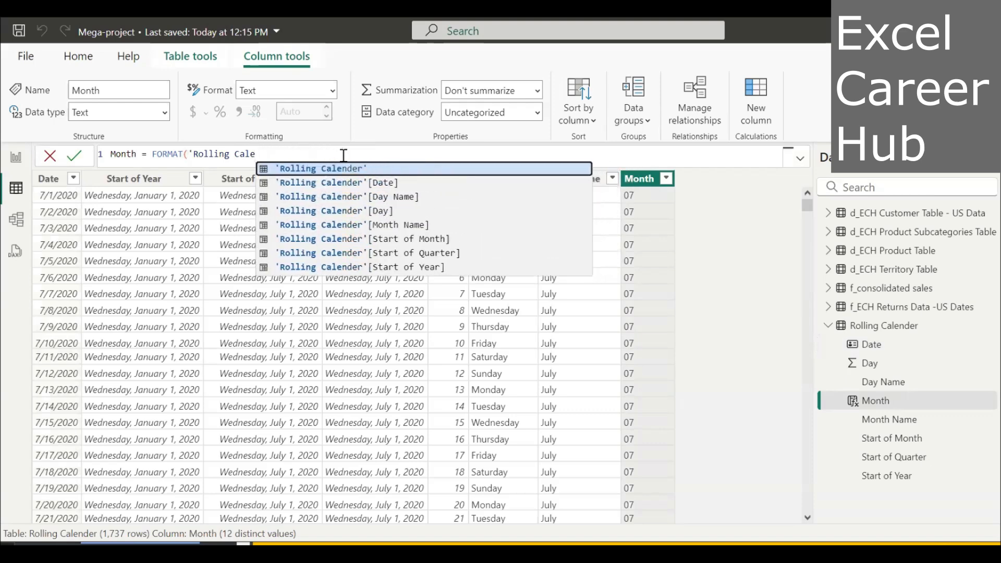
{"action": "key", "text": "BackSpace"}
{"action": "key", "text": "BackSpace"}
{"action": "key", "text": "BackSpace"}
{"action": "key", "text": "BackSpace"}
{"action": "key", "text": "BackSpace"}
{"action": "key", "text": "BackSpace"}
{"action": "key", "text": "BackSpace"}
{"action": "key", "text": "BackSpace"}
{"action": "key", "text": "BackSpace"}
{"action": "key", "text": "BackSpace"}
{"action": "key", "text": "BackSpace"}
{"action": "key", "text": "BackSpace"}
{"action": "key", "text": "BackSpace"}
{"action": "key", "text": "BackSpace"}
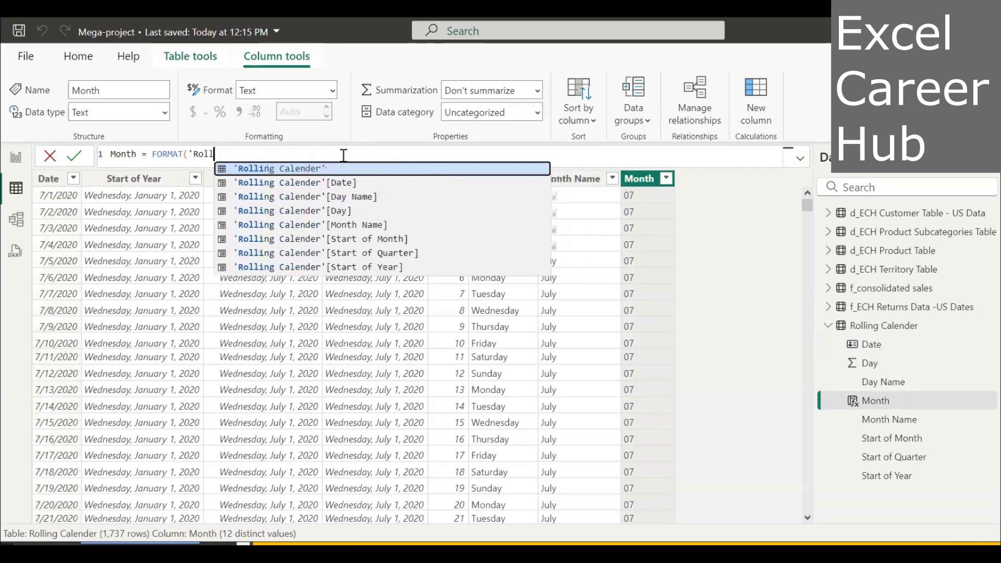
{"action": "key", "text": "BackSpace"}
{"action": "key", "text": "BackSpace"}
{"action": "key", "text": "BackSpace"}
{"action": "key", "text": "BackSpace"}
{"action": "key", "text": "BackSpace"}
{"action": "key", "text": "BackSpace"}
{"action": "key", "text": "BackSpace"}
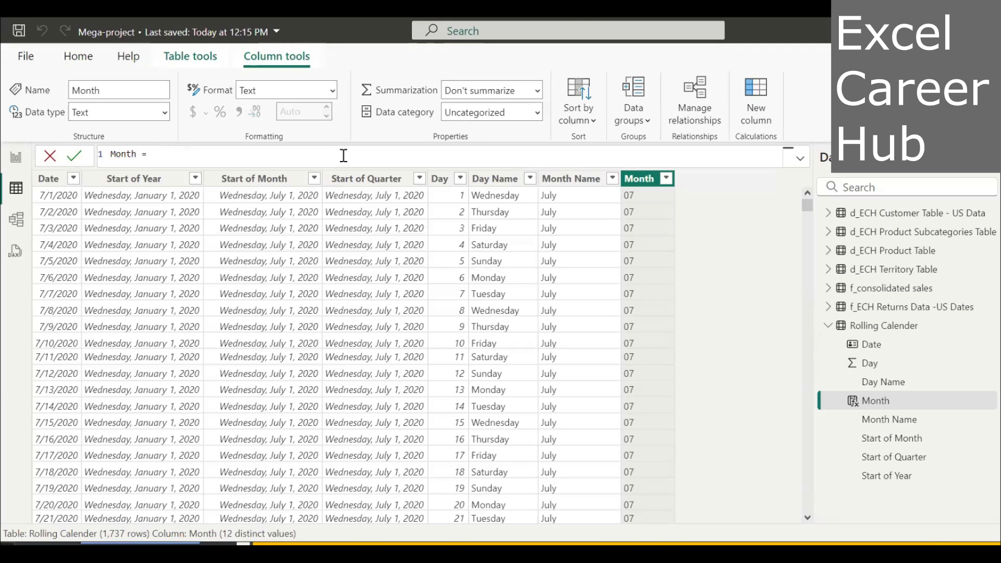
{"action": "type", "text": "Month"}
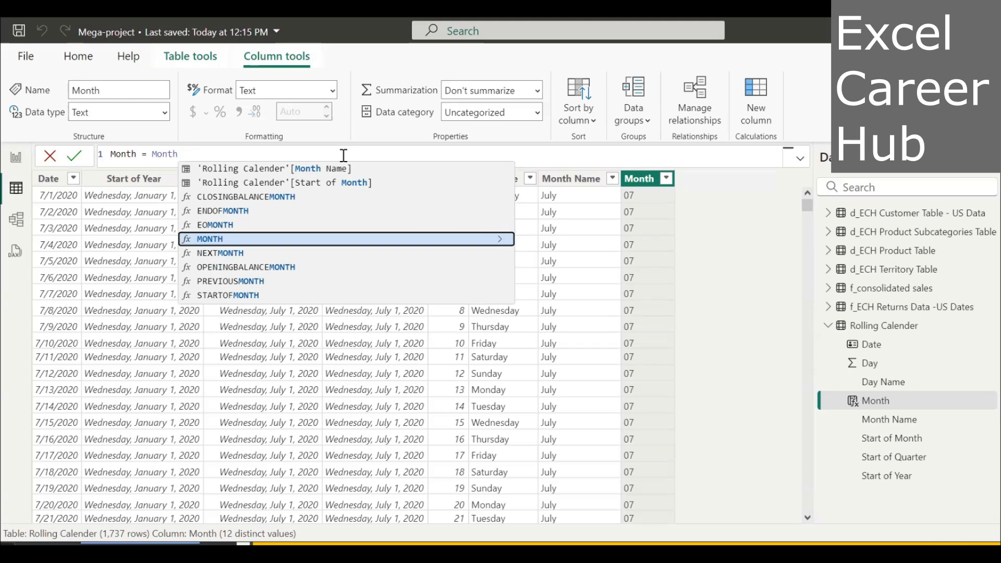
{"action": "key", "text": "Tab"}
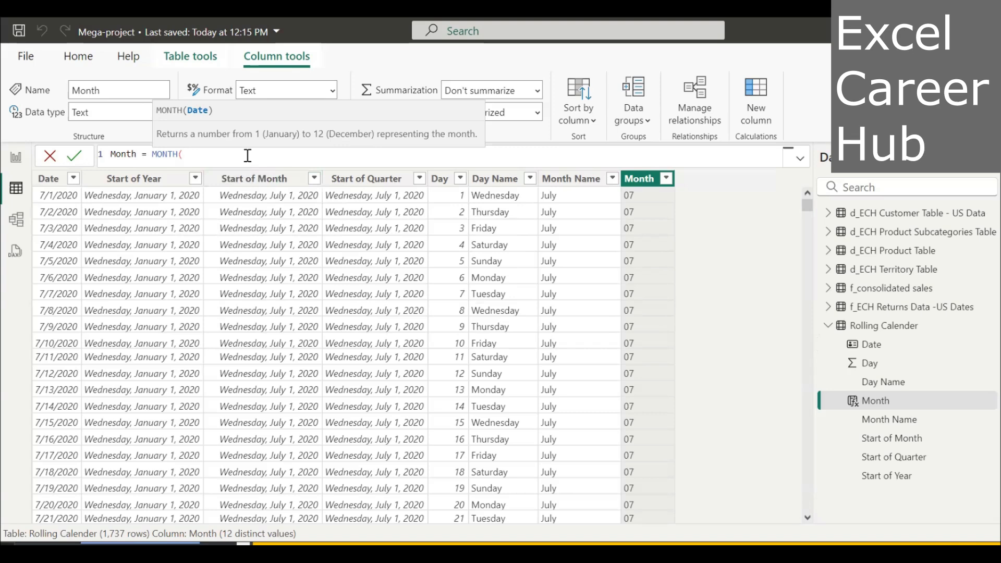
{"action": "type", "text": "R"}
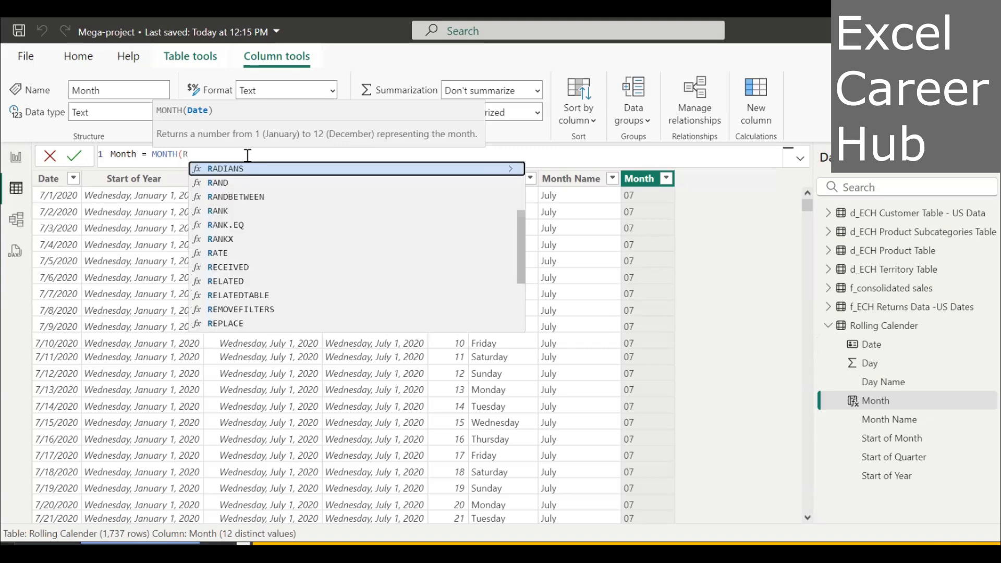
{"action": "type", "text": "ollin"}
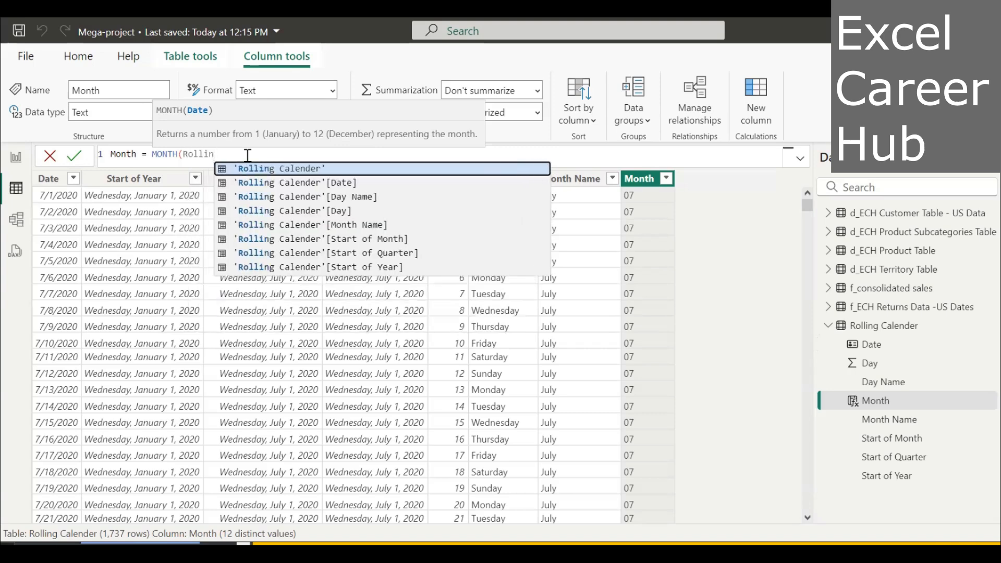
{"action": "type", "text": "g"}
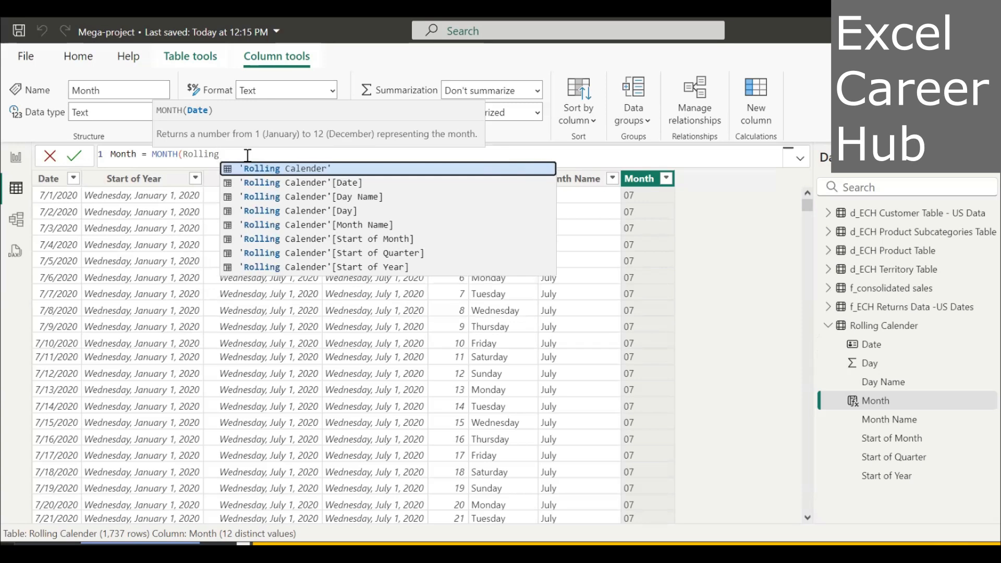
{"action": "left_click", "coordinate": [277, 183]}
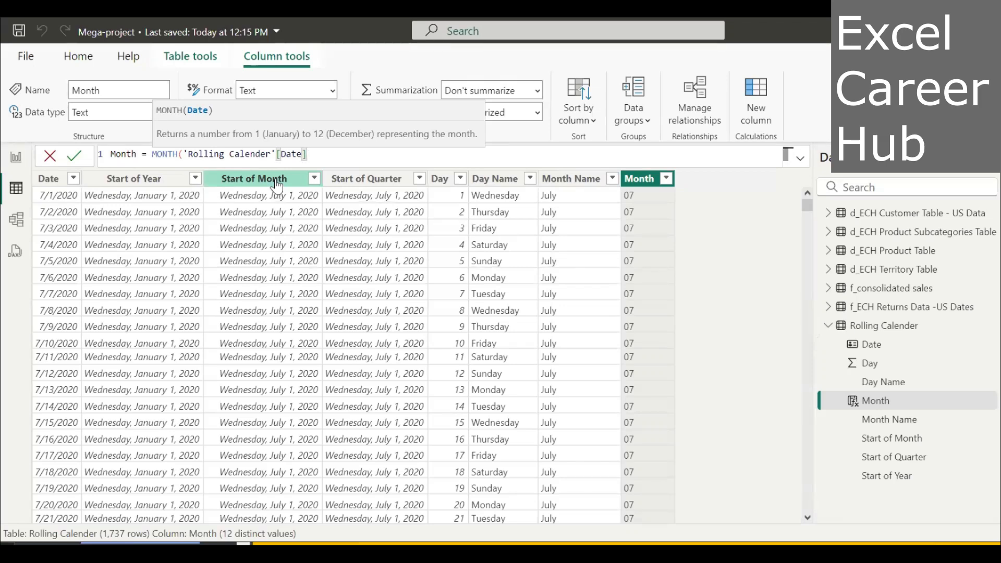
{"action": "type", "text": ")"}
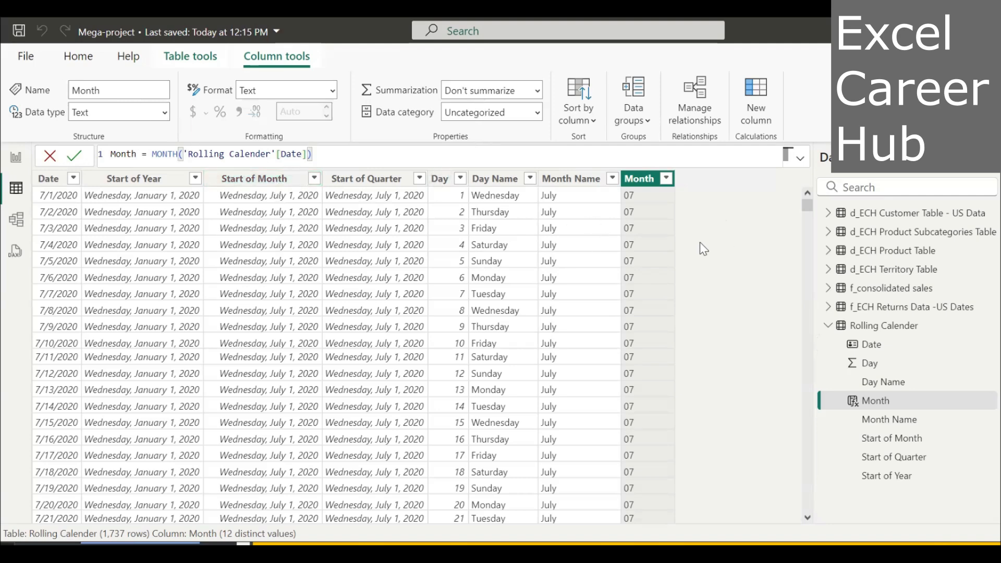
{"action": "key", "text": "Return"}
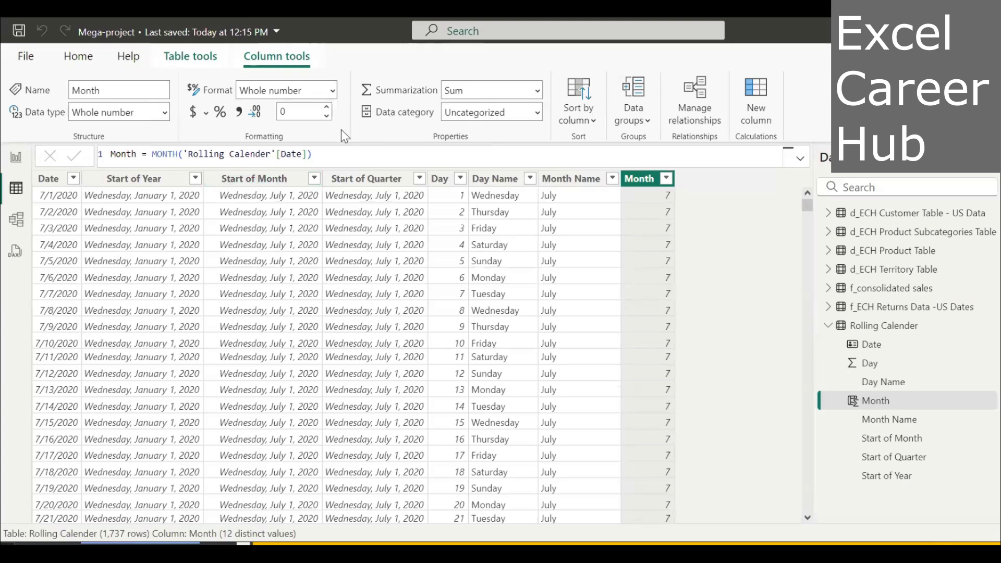
Try to sort the Date column by the recalculated Month column.
{"action": "left_click", "coordinate": [49, 181]}
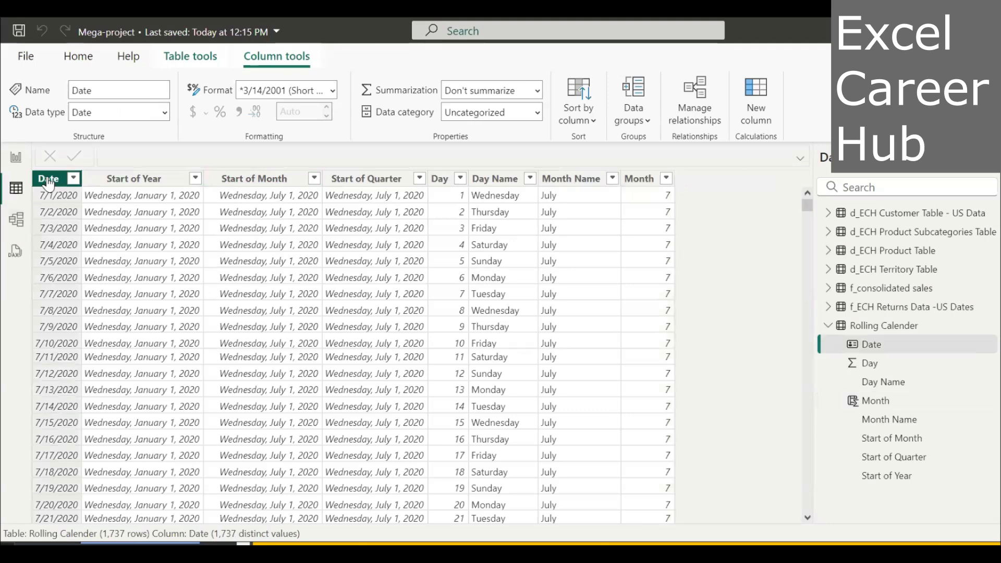
{"action": "left_click", "coordinate": [595, 124]}
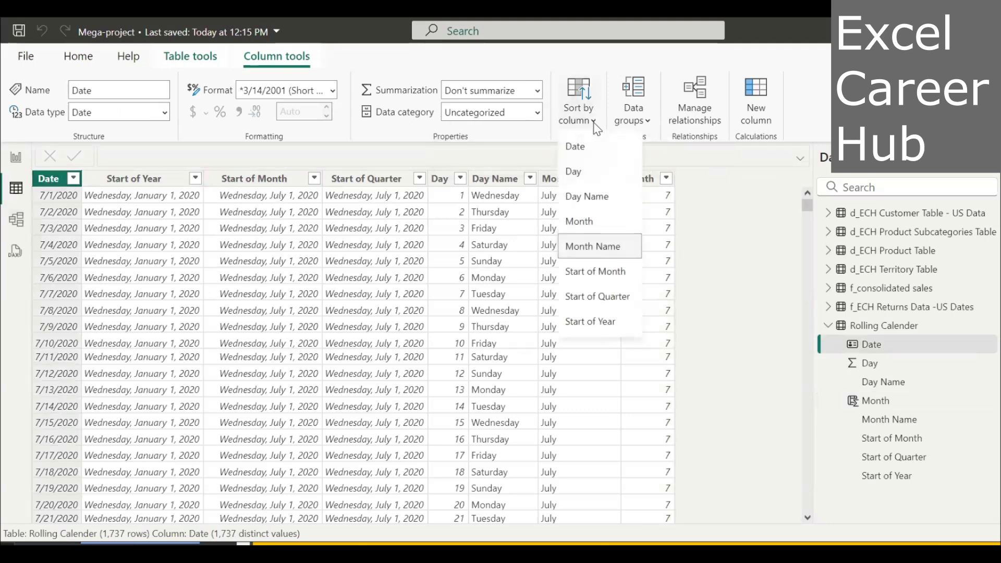
{"action": "left_click", "coordinate": [621, 221]}
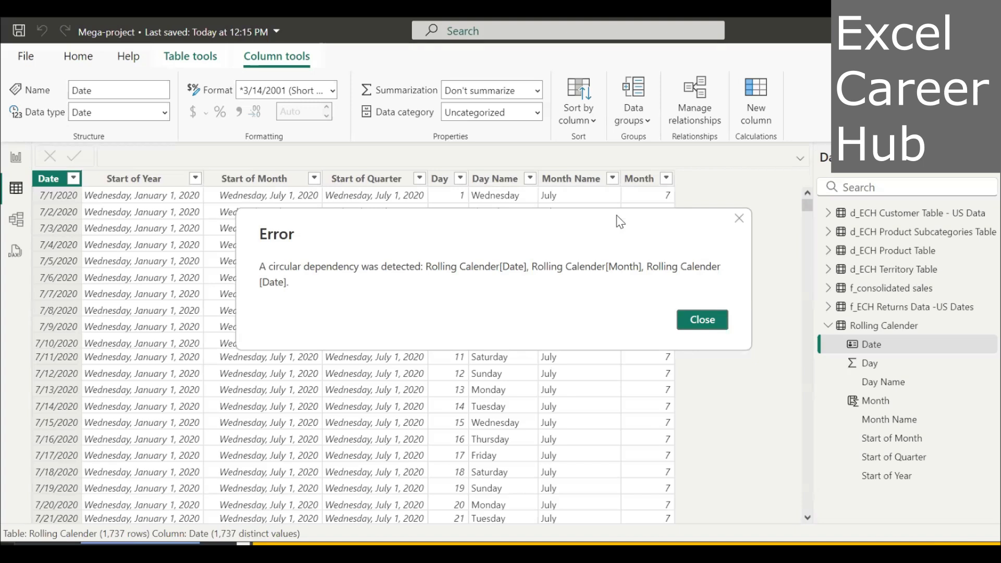
{"action": "left_click", "coordinate": [717, 326]}
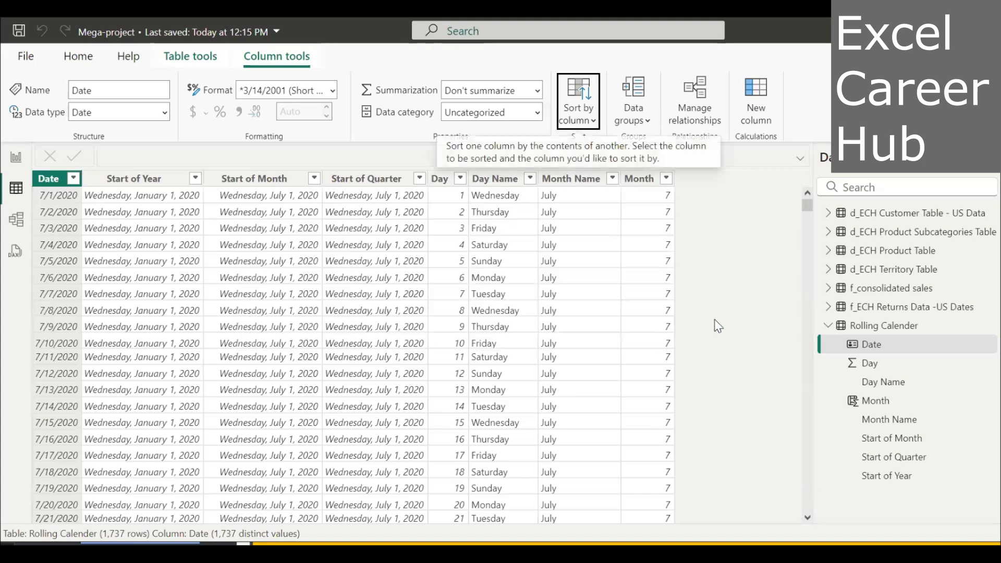
Delete the calculated Month column from the Rolling Calender table.
{"action": "left_click", "coordinate": [647, 183]}
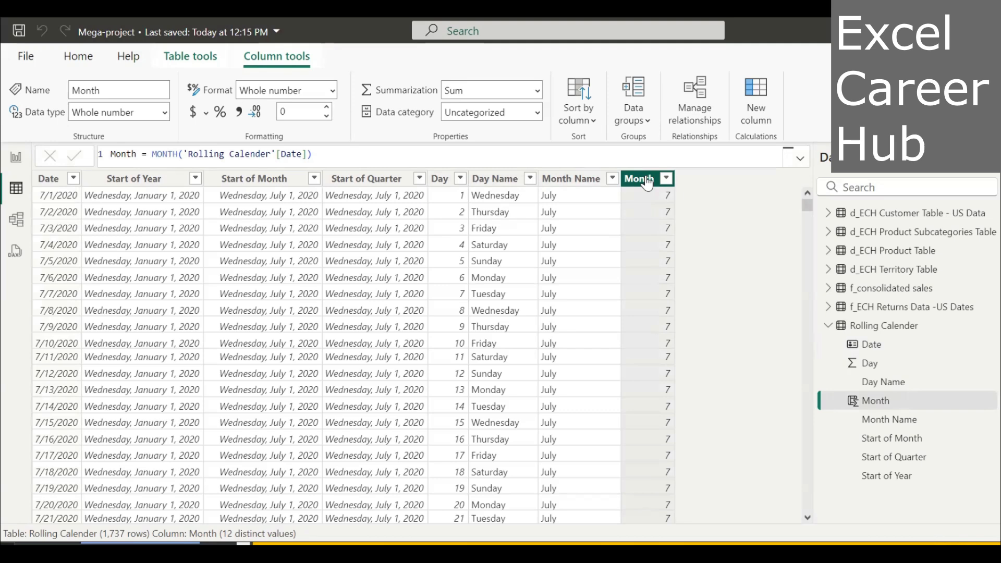
{"action": "right_click", "coordinate": [646, 182]}
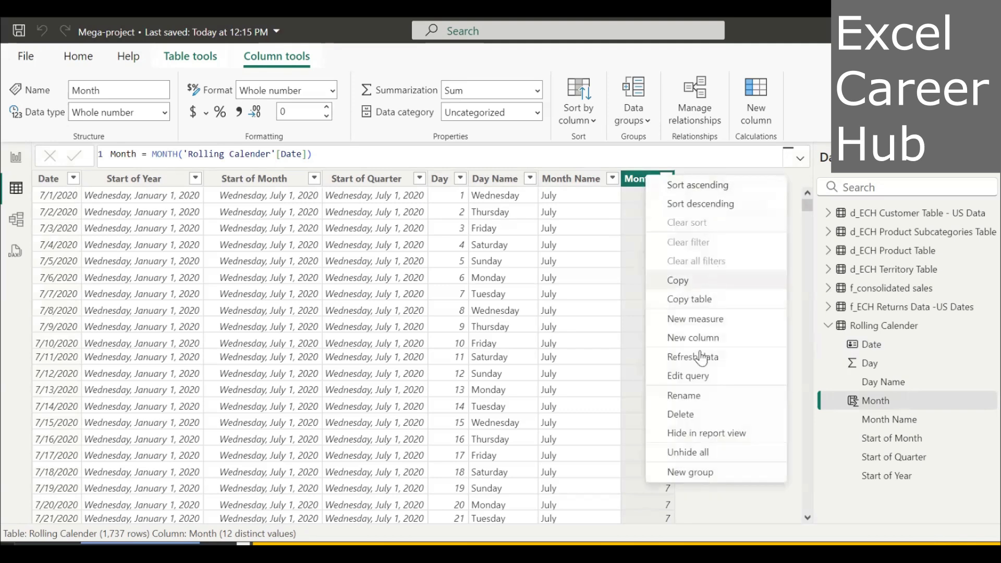
{"action": "left_click", "coordinate": [688, 413]}
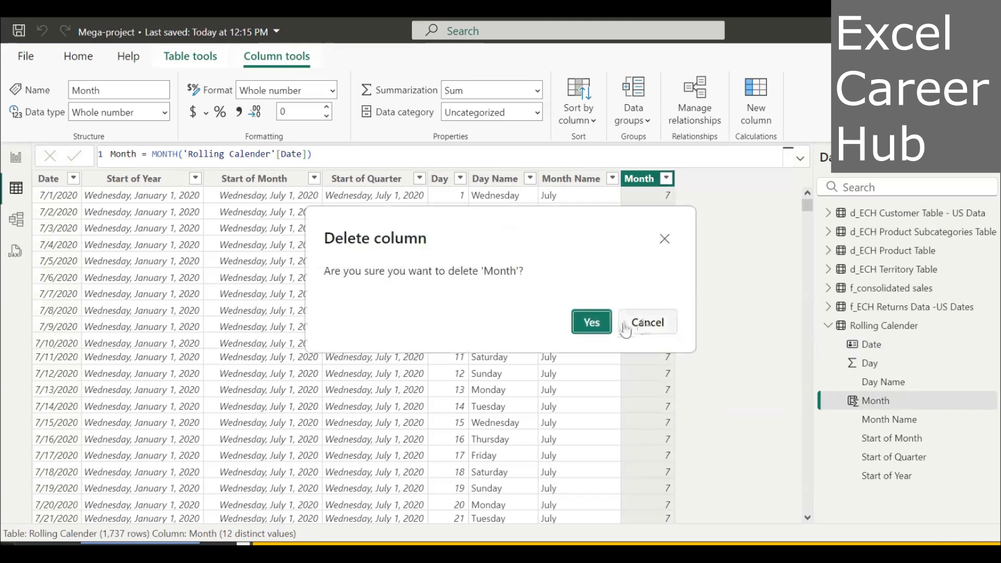
{"action": "left_click", "coordinate": [593, 322]}
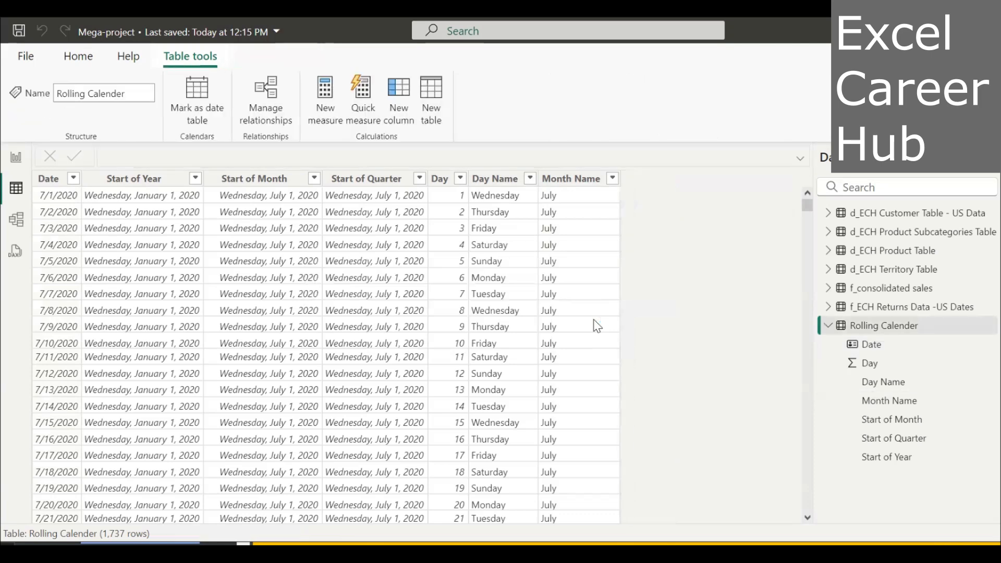
Open the Power Query Editor and display the Rolling Calender query.
{"action": "left_click", "coordinate": [84, 56]}
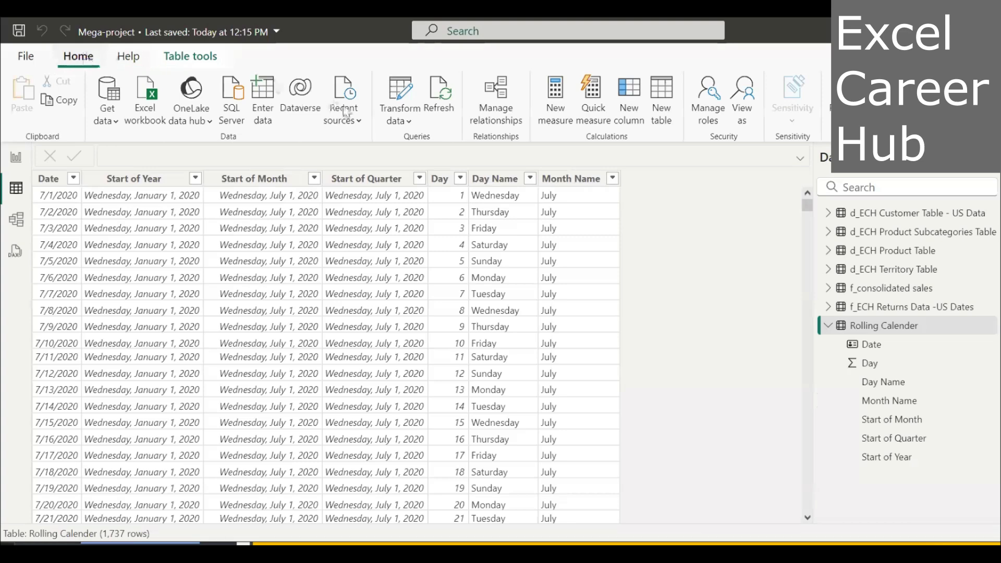
{"action": "left_click", "coordinate": [409, 121]}
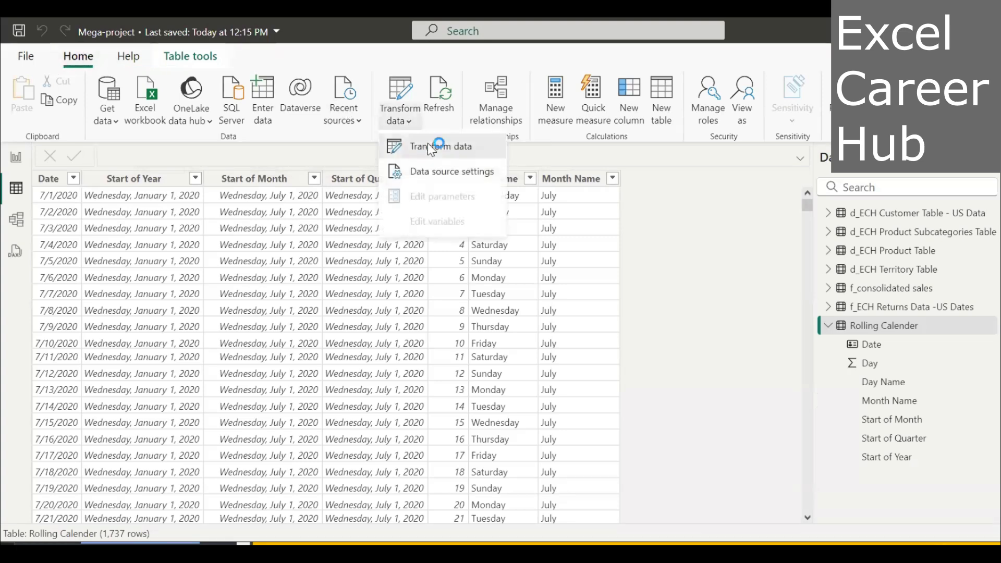
{"action": "left_click", "coordinate": [427, 146]}
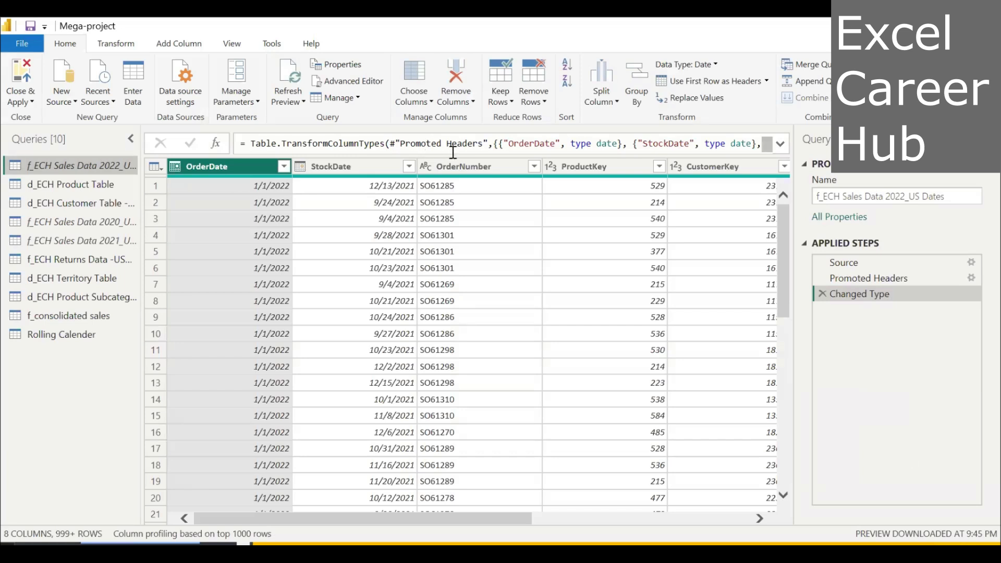
{"action": "left_click", "coordinate": [177, 43]}
{"action": "double_click", "coordinate": [177, 43]}
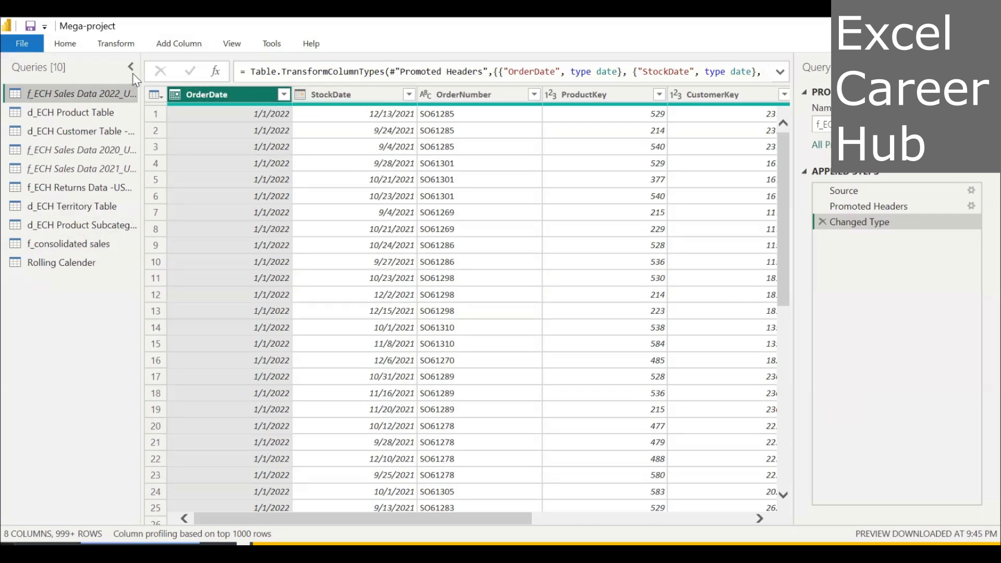
{"action": "left_click", "coordinate": [74, 262]}
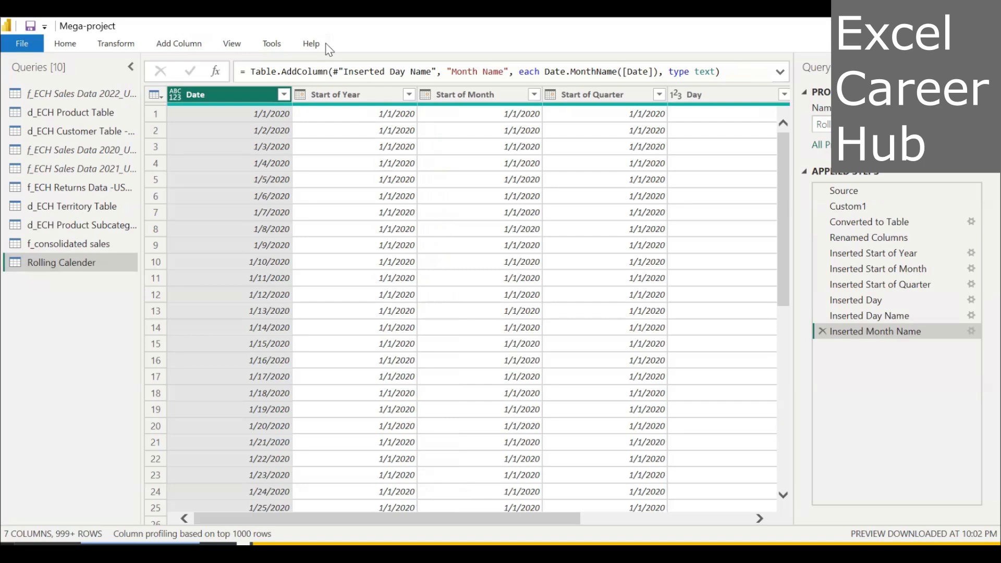
Add a month number column based on the Date column to the Rolling Calender query.
{"action": "left_click", "coordinate": [200, 40]}
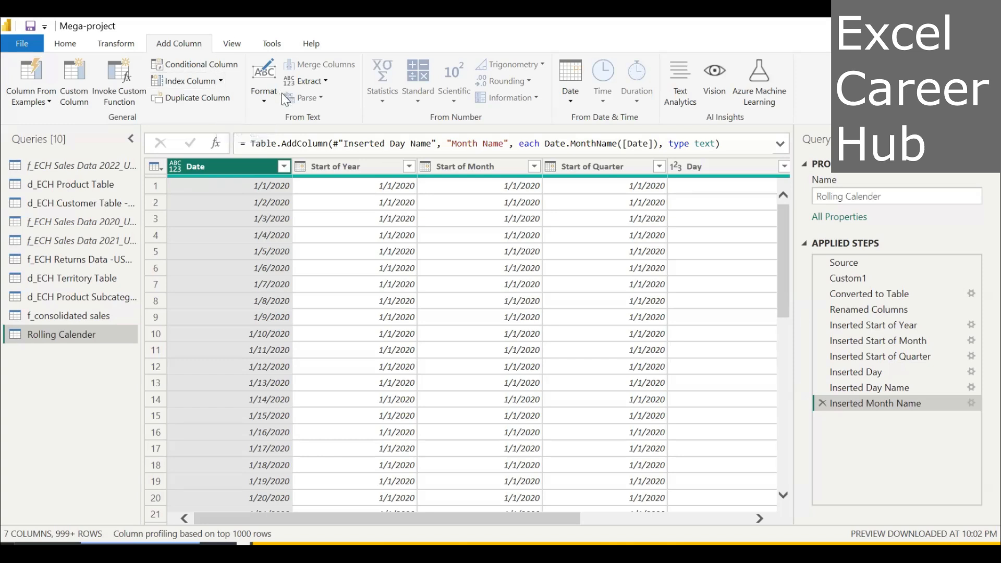
{"action": "left_click", "coordinate": [571, 100]}
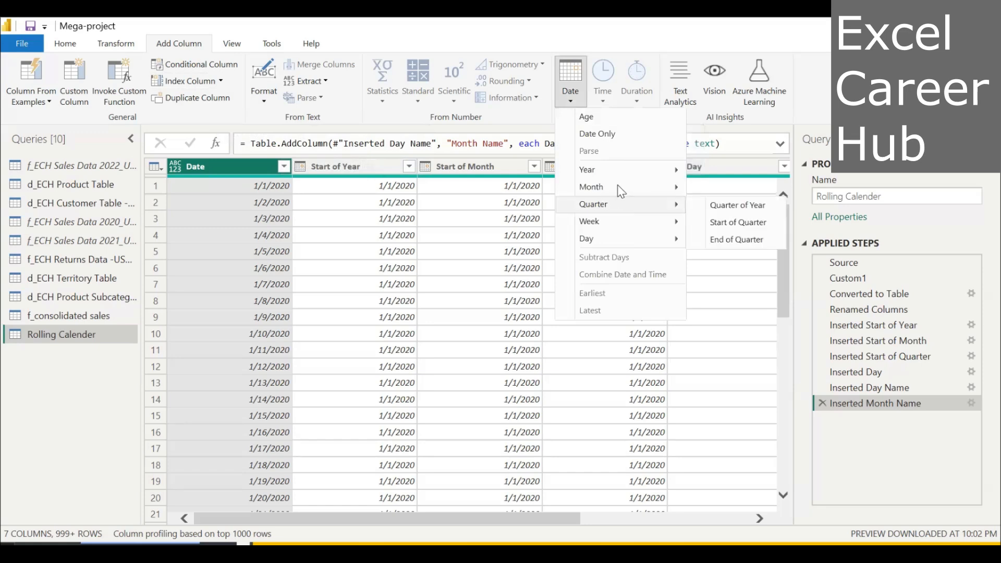
{"action": "mouse_move", "coordinate": [621, 192]}
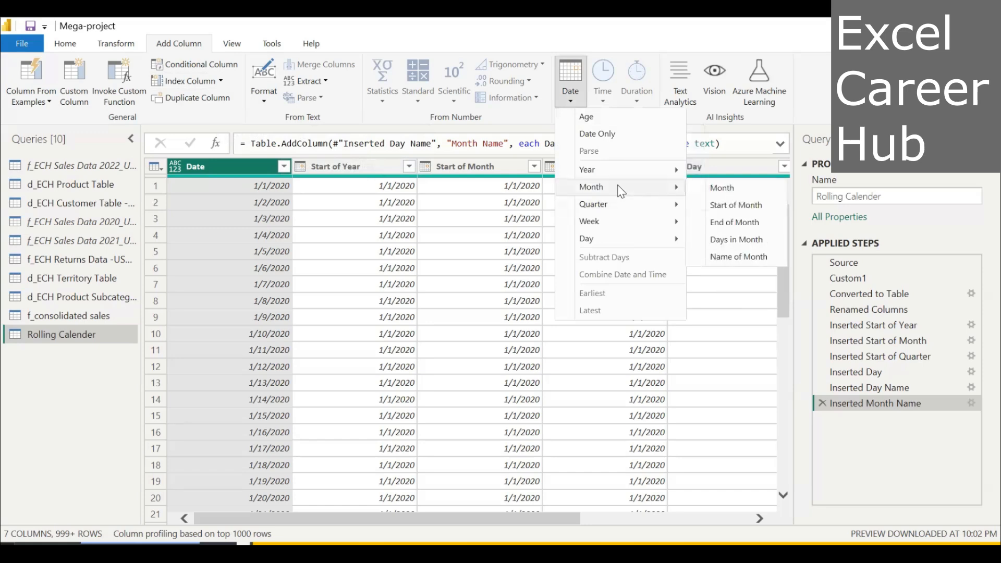
{"action": "left_click", "coordinate": [751, 186]}
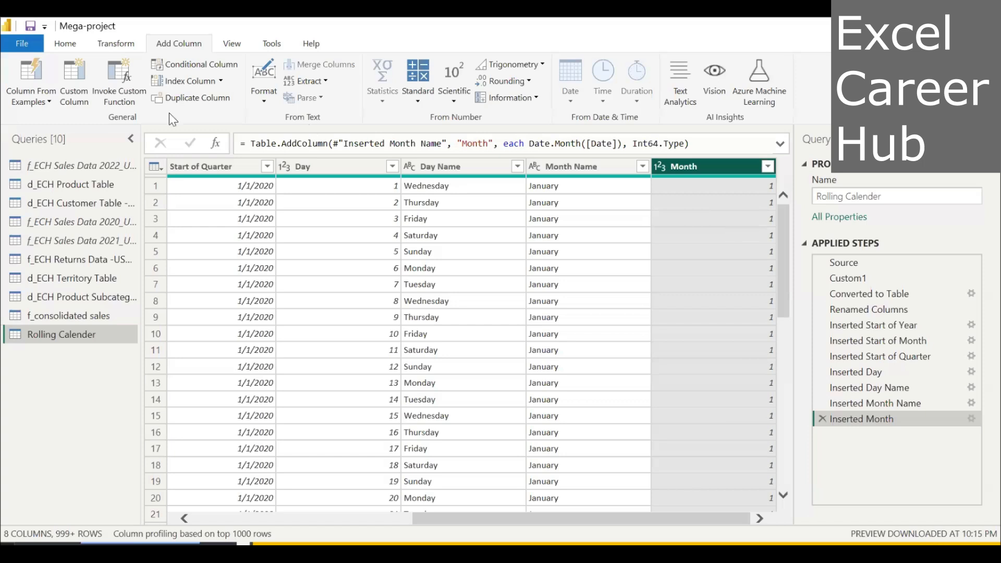
Apply the query changes and close the Power Query Editor, returning to the data view of the Rolling Calender table.
{"action": "left_click", "coordinate": [71, 41]}
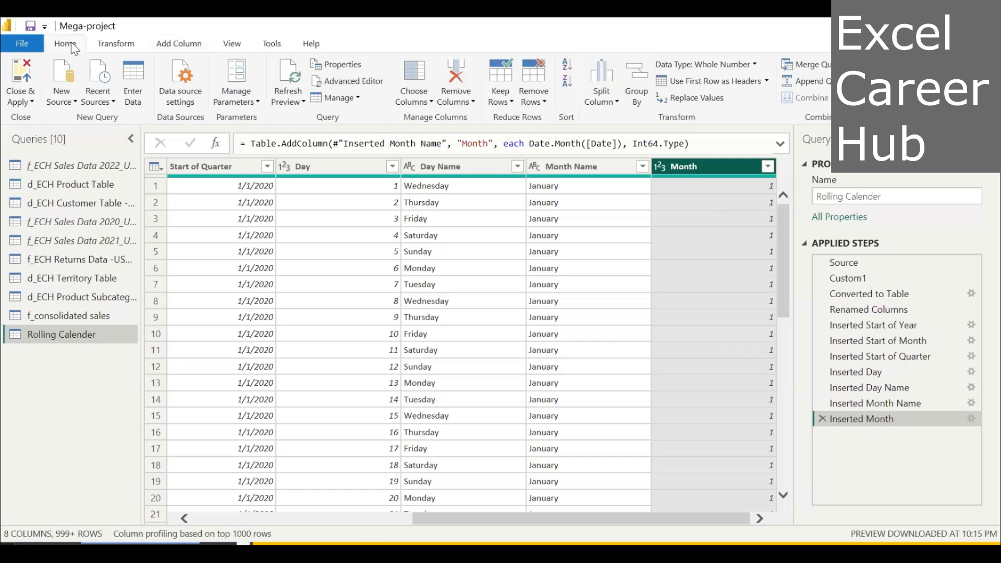
{"action": "left_click", "coordinate": [33, 100]}
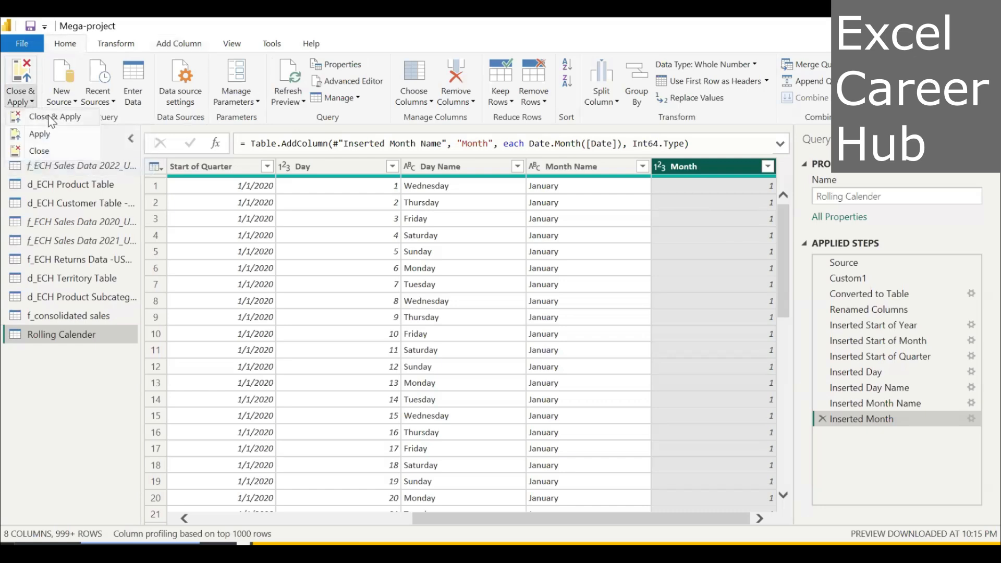
{"action": "left_click", "coordinate": [52, 117]}
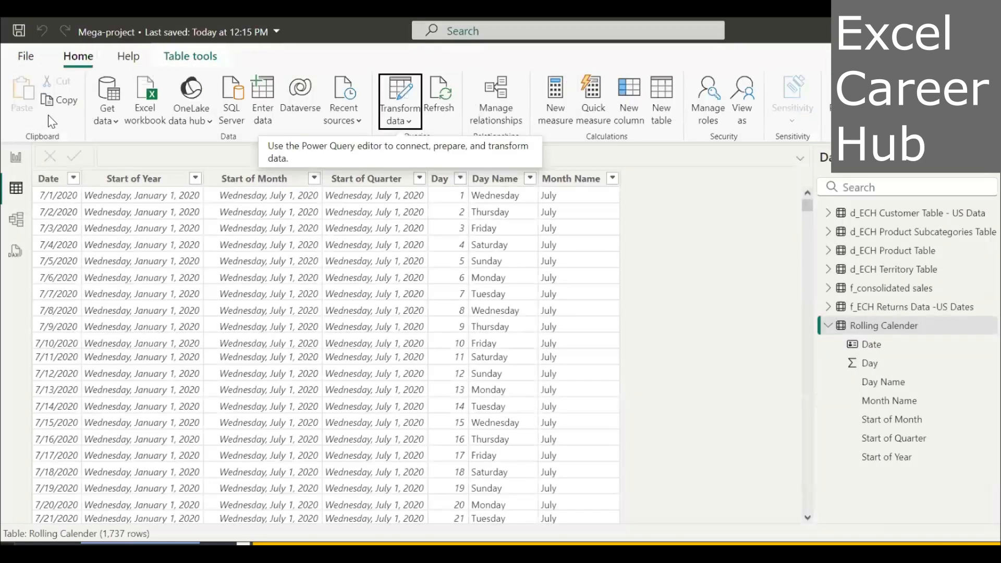
{"action": "key", "text": "alt+Tab"}
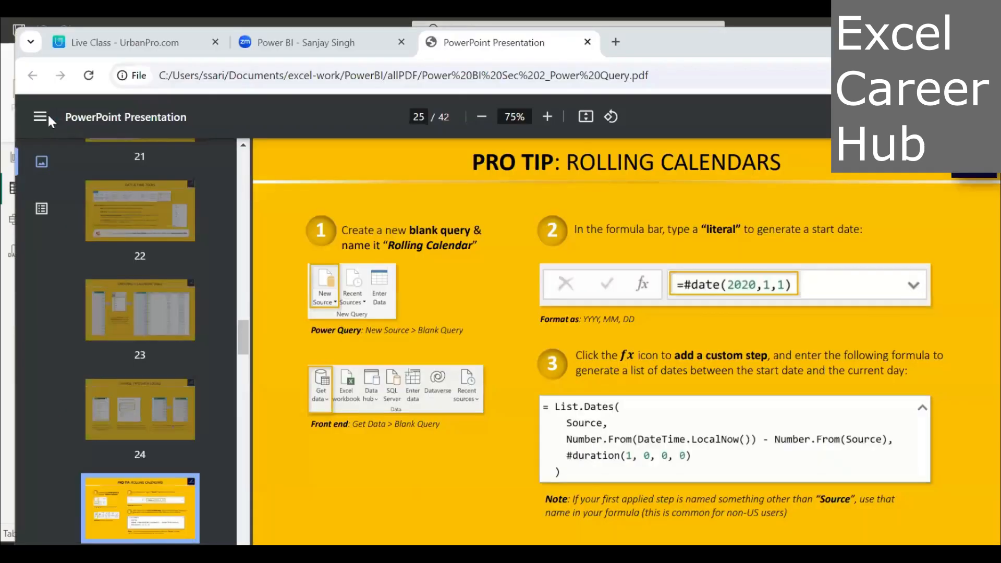
{"action": "key", "text": "alt+Tab"}
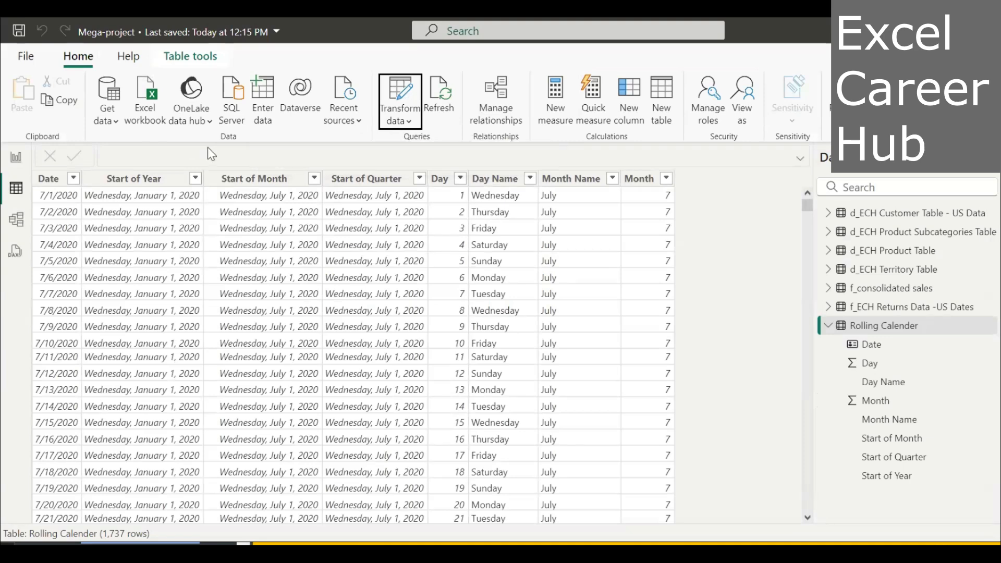
Set the Date column of the Rolling Calender table to sort by the Month column.
{"action": "left_click", "coordinate": [56, 180]}
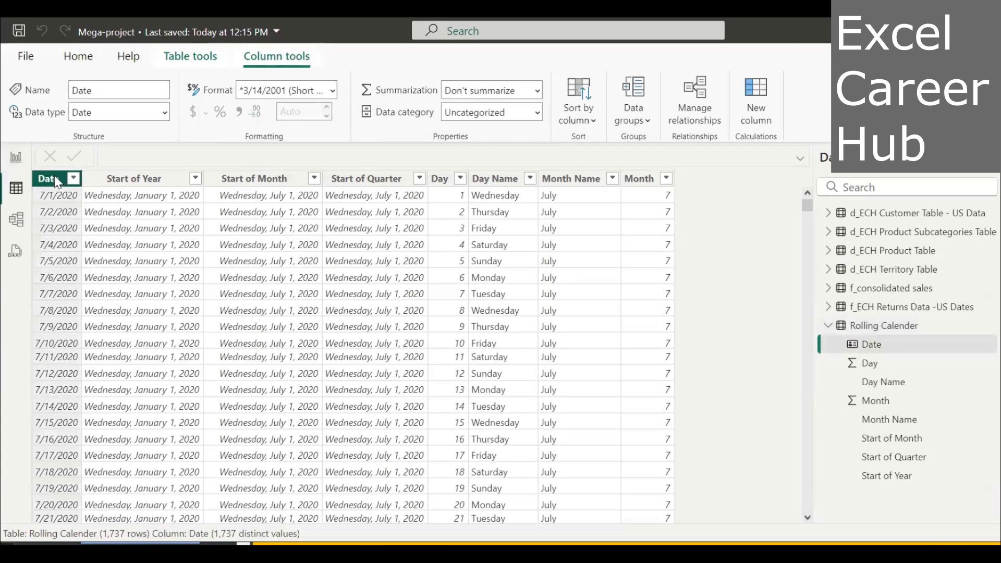
{"action": "left_click", "coordinate": [595, 119]}
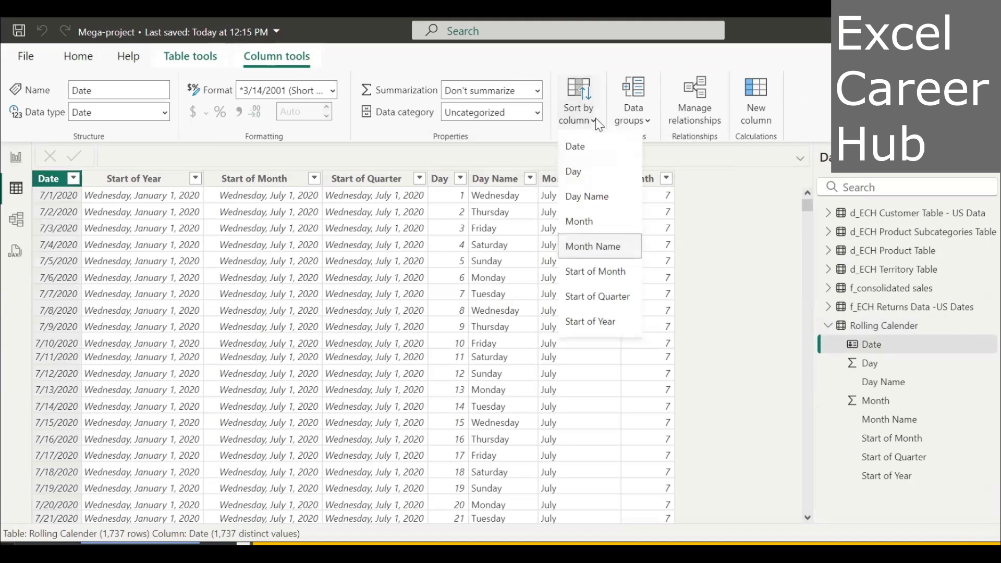
{"action": "left_click", "coordinate": [605, 224]}
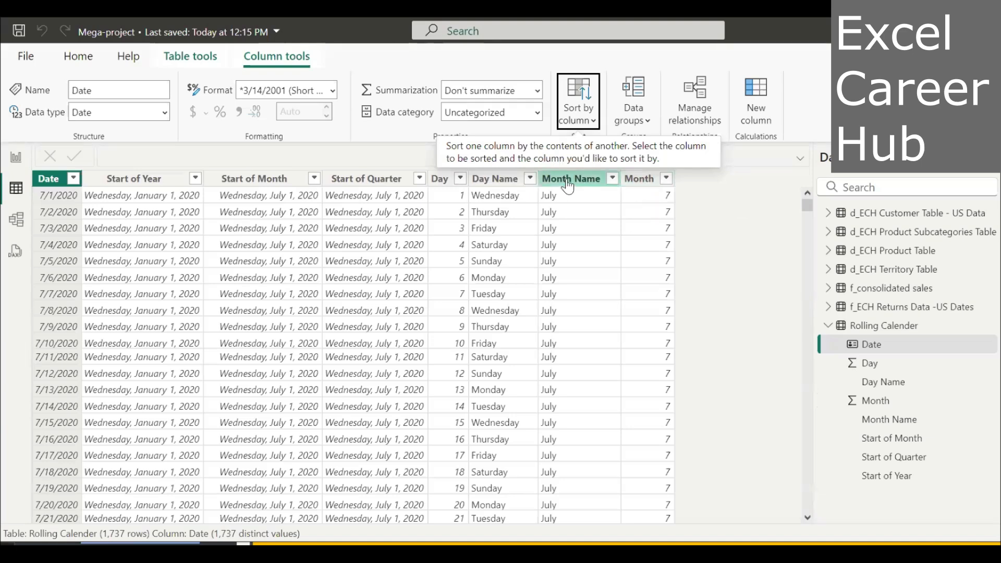
Check the Month Name column's filter values and sort the table rows by the Month column in ascending order.
{"action": "left_click", "coordinate": [613, 179]}
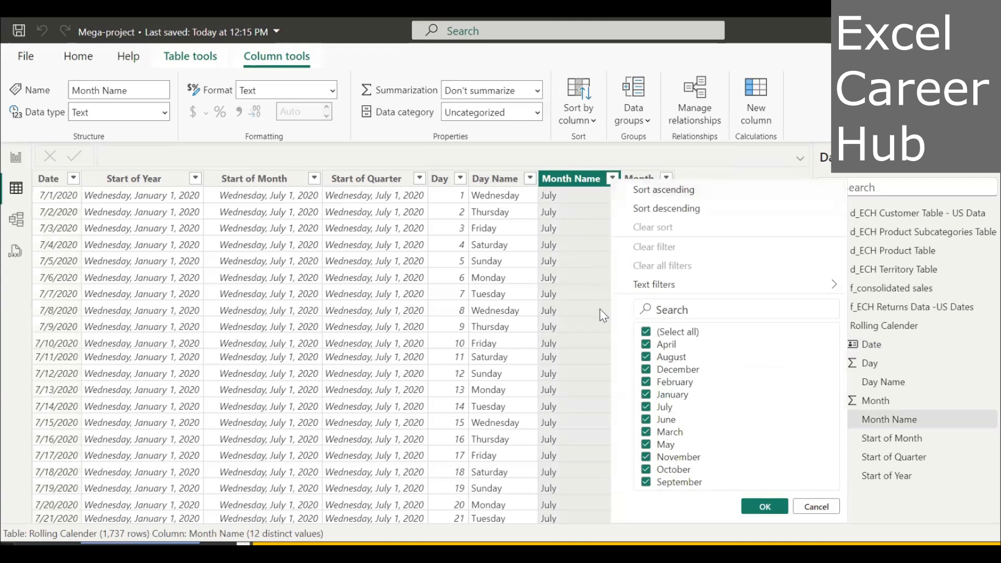
{"action": "left_click", "coordinate": [765, 506]}
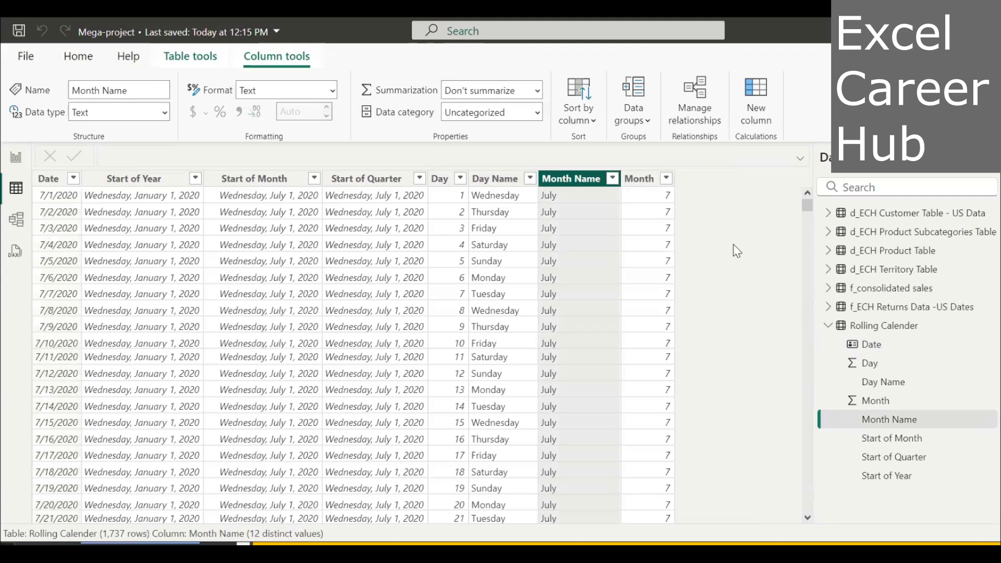
{"action": "left_click", "coordinate": [666, 180]}
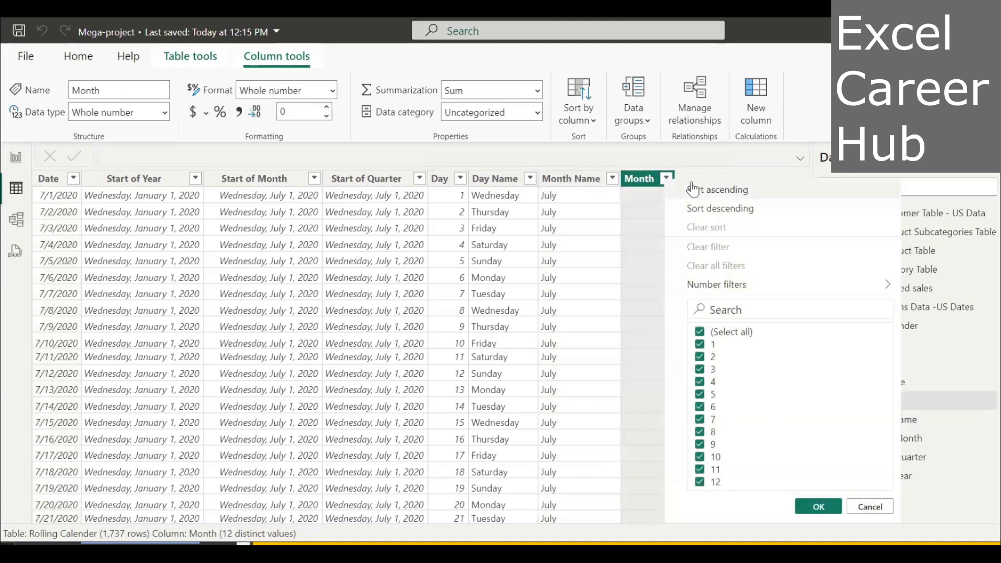
{"action": "left_click", "coordinate": [711, 190]}
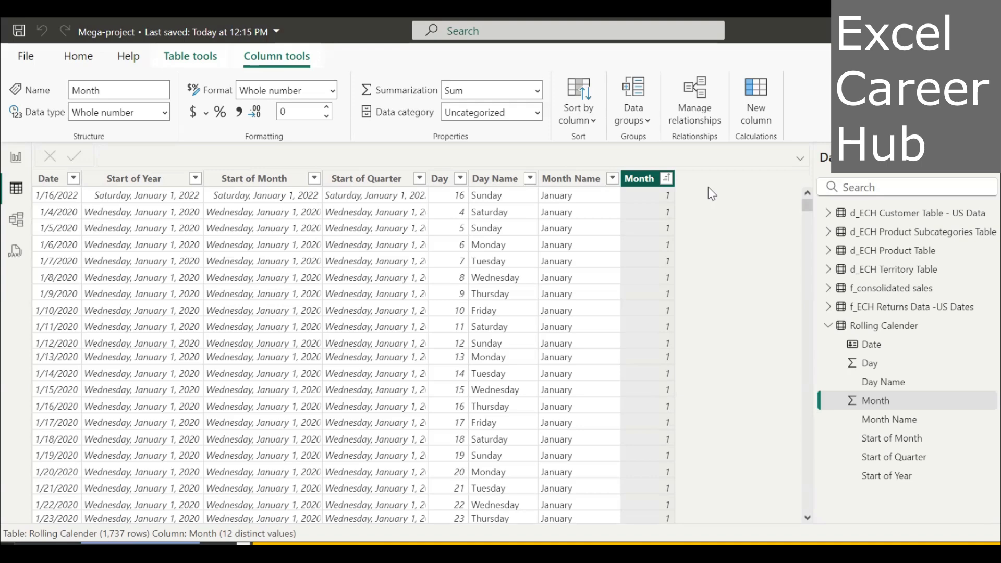
Set the Start of Quarter column's format to *3/14/2001 (Short Date).
{"action": "left_click", "coordinate": [419, 179]}
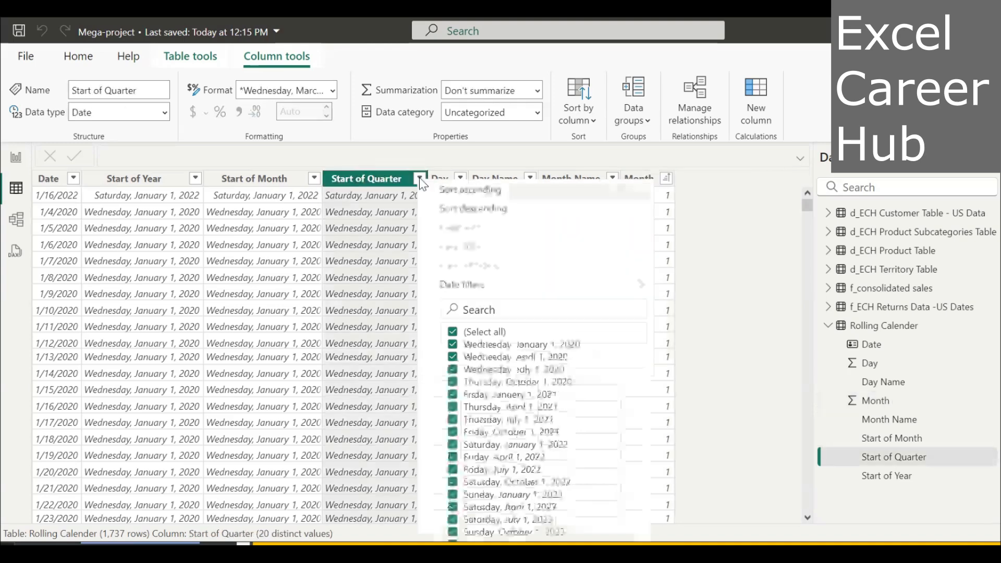
{"action": "left_click", "coordinate": [499, 147]}
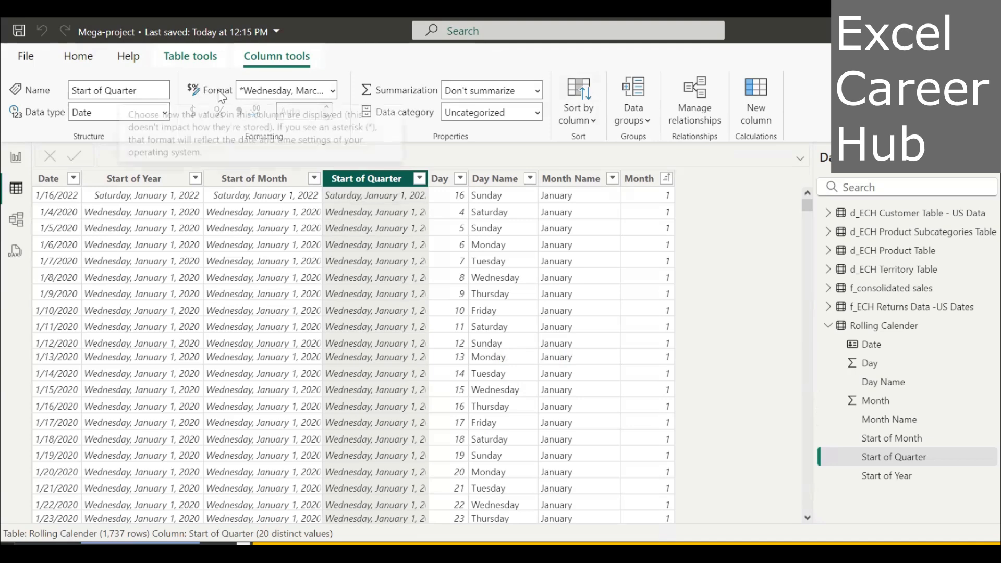
{"action": "left_click", "coordinate": [333, 91]}
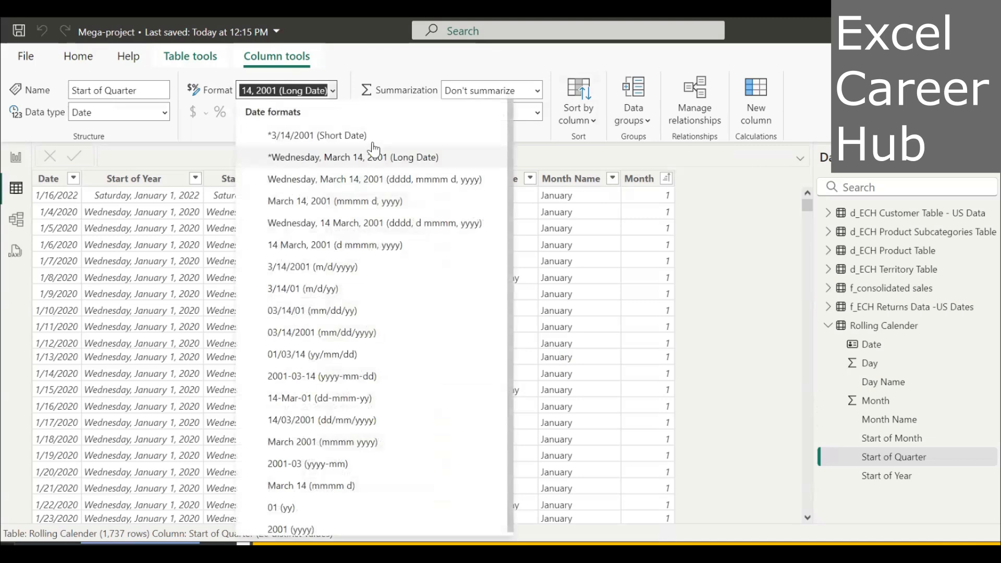
{"action": "left_click", "coordinate": [359, 135]}
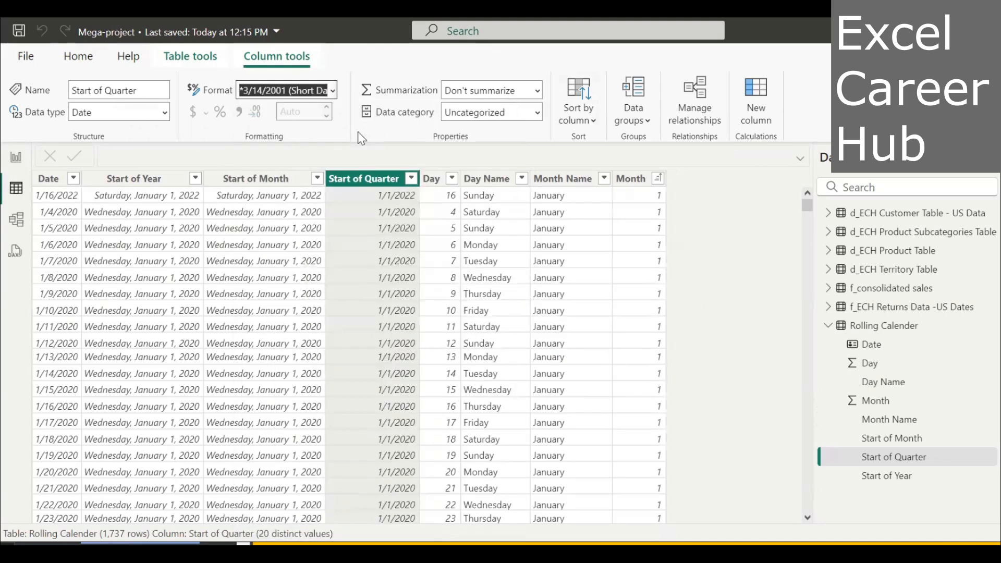
Set the format of the Start of Month and Start of Year columns to *3/14/2001 (Short Date).
{"action": "left_click", "coordinate": [266, 179]}
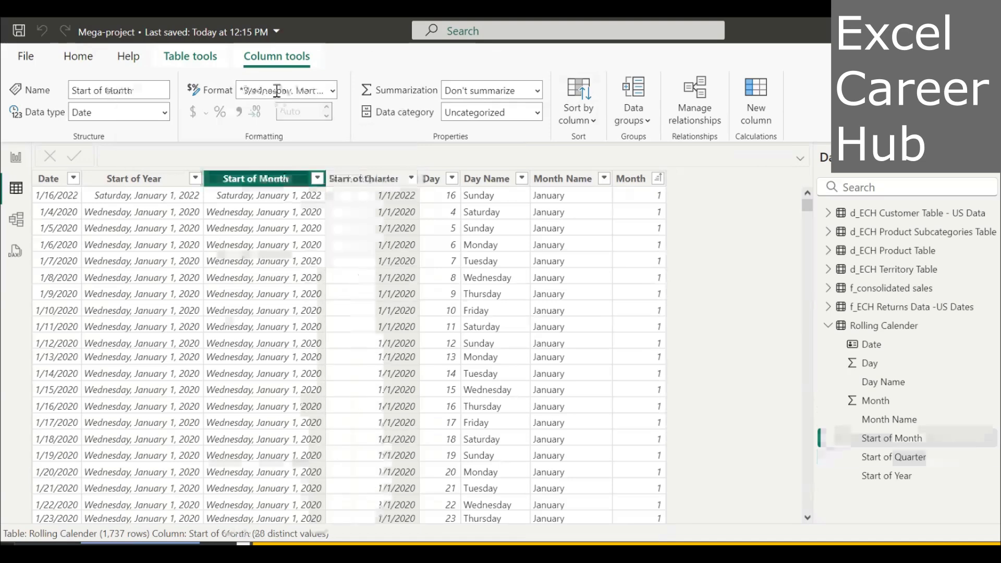
{"action": "left_click", "coordinate": [333, 91]}
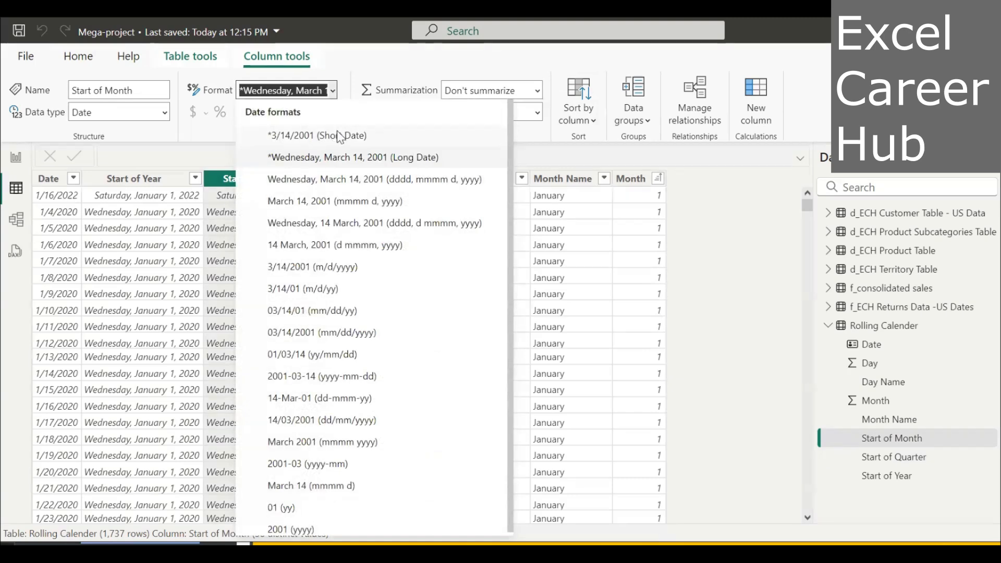
{"action": "left_click", "coordinate": [337, 135]}
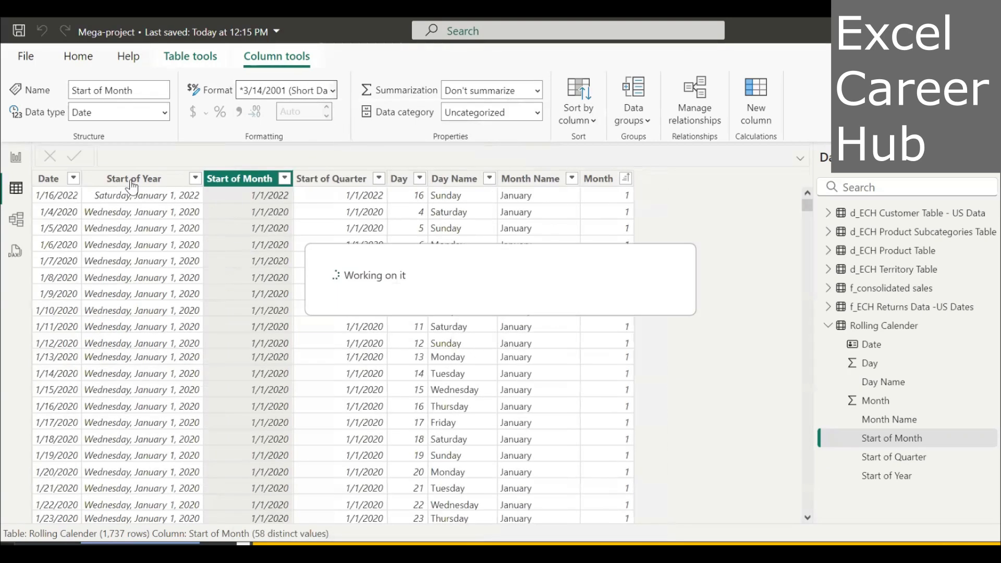
{"action": "left_click", "coordinate": [131, 184]}
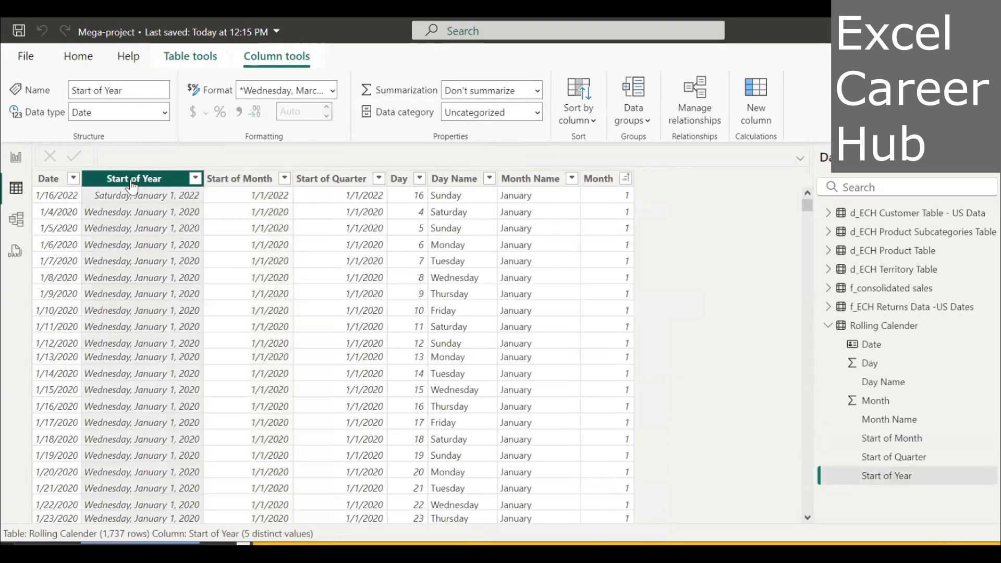
{"action": "left_click", "coordinate": [334, 91]}
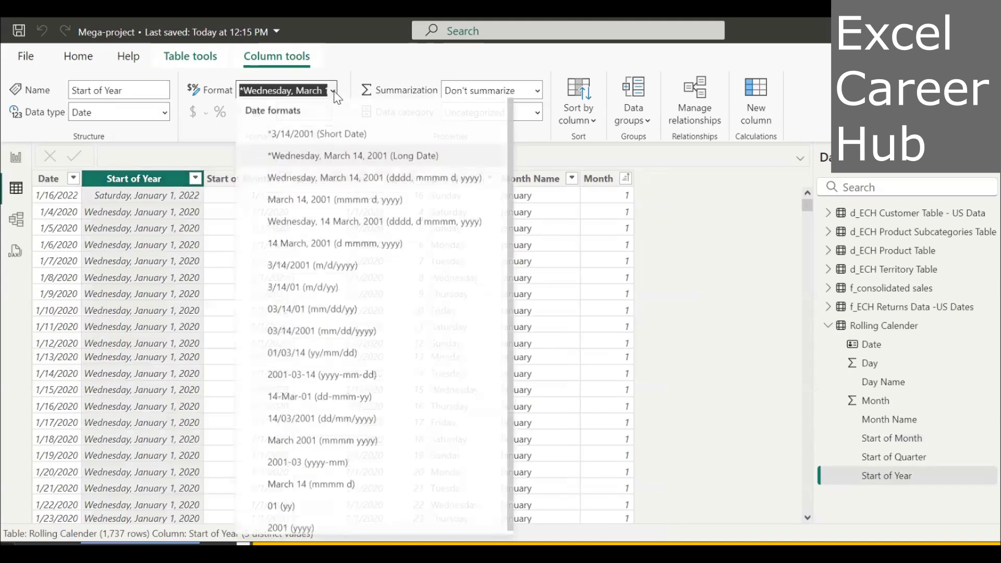
{"action": "left_click", "coordinate": [356, 138]}
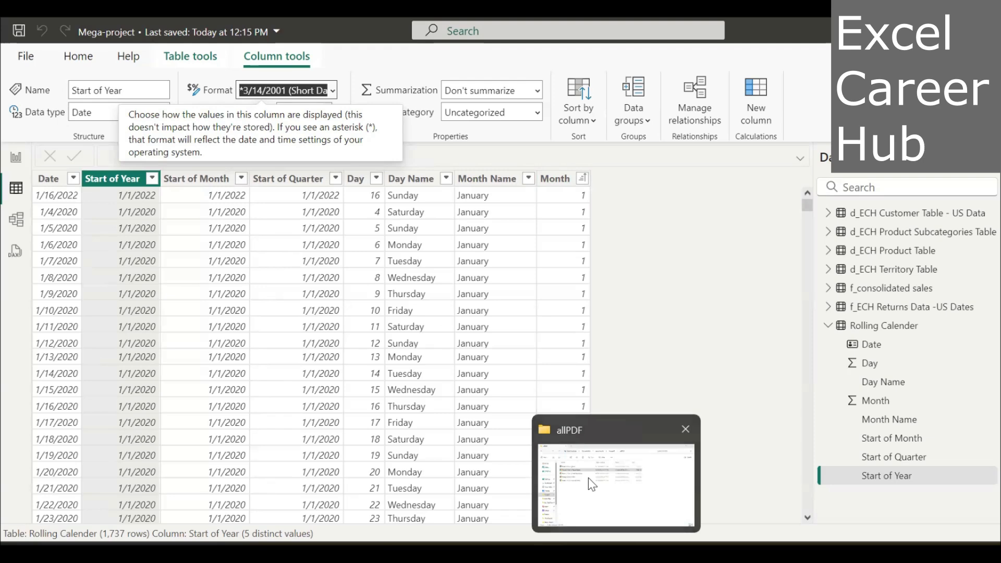
Switch to the Google Chrome window with the Power Query PDF open at the Rolling Calendars page.
{"action": "key", "text": "super+Tab"}
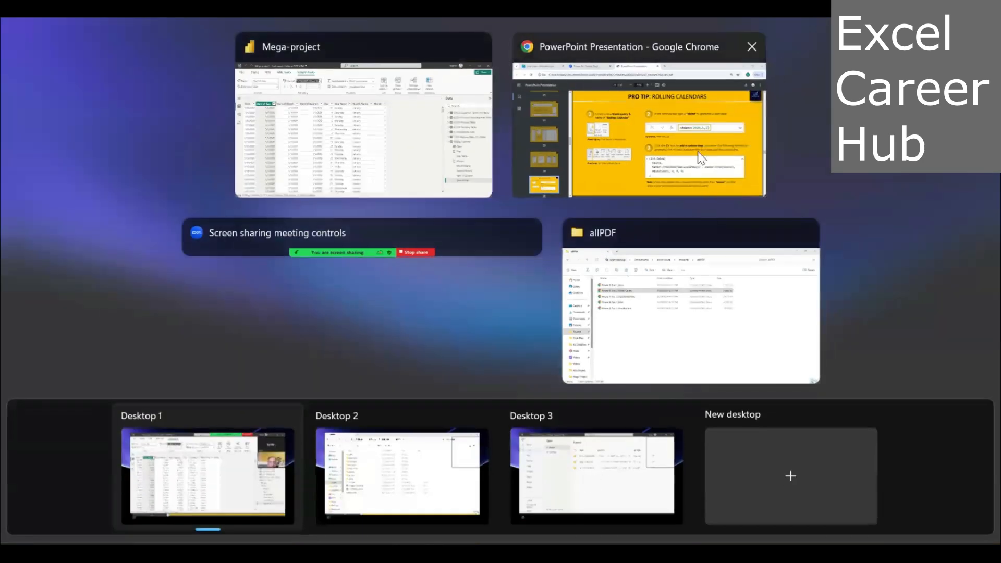
{"action": "left_click", "coordinate": [701, 156]}
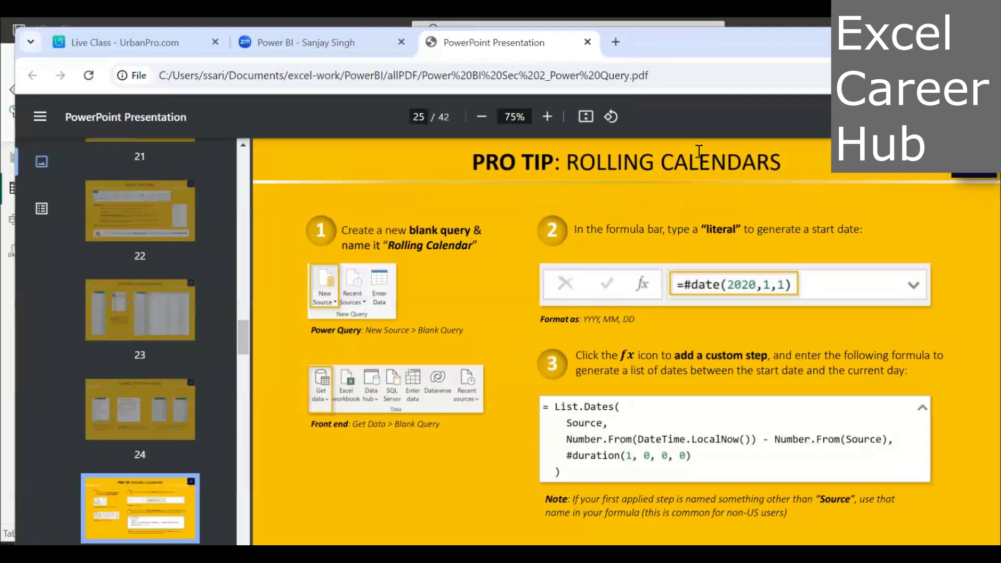